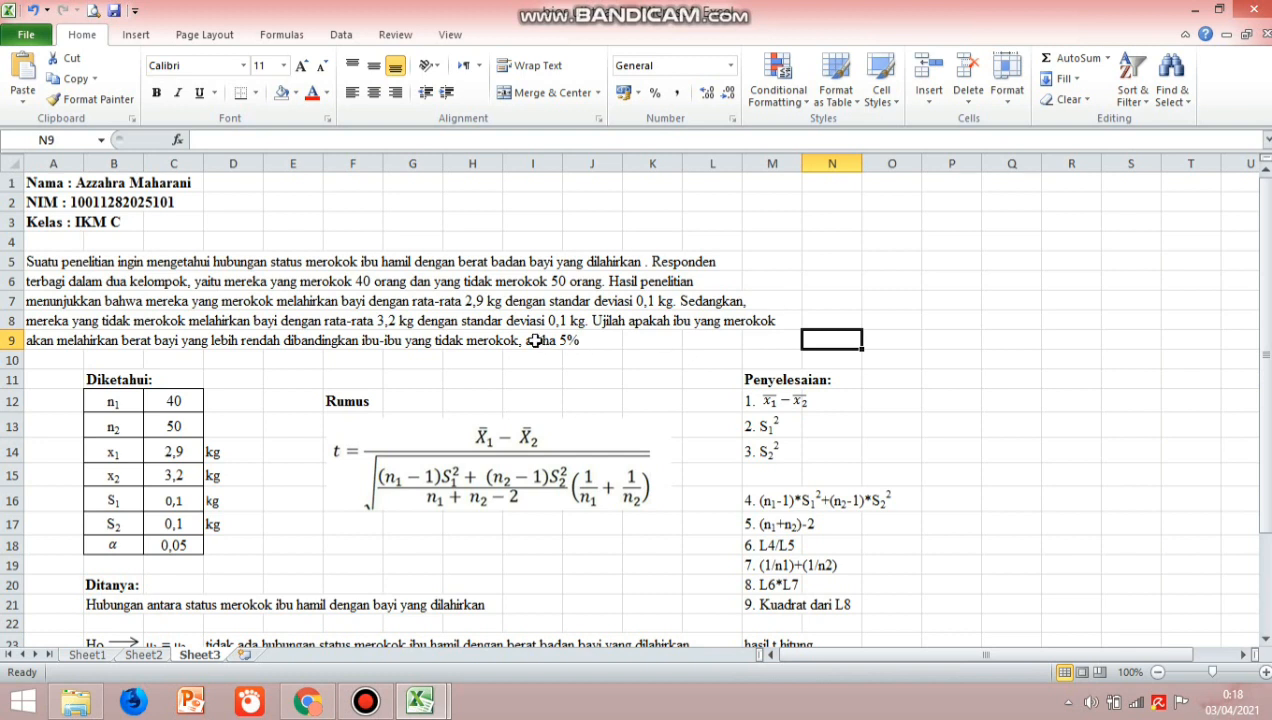
# - Compare the sample sizes, means, standard deviations and alpha in the Diketahui table with the problem text, and review the hypotheses and t formula
pyautogui.moveTo(528, 338); pyautogui.dragTo(604, 340)
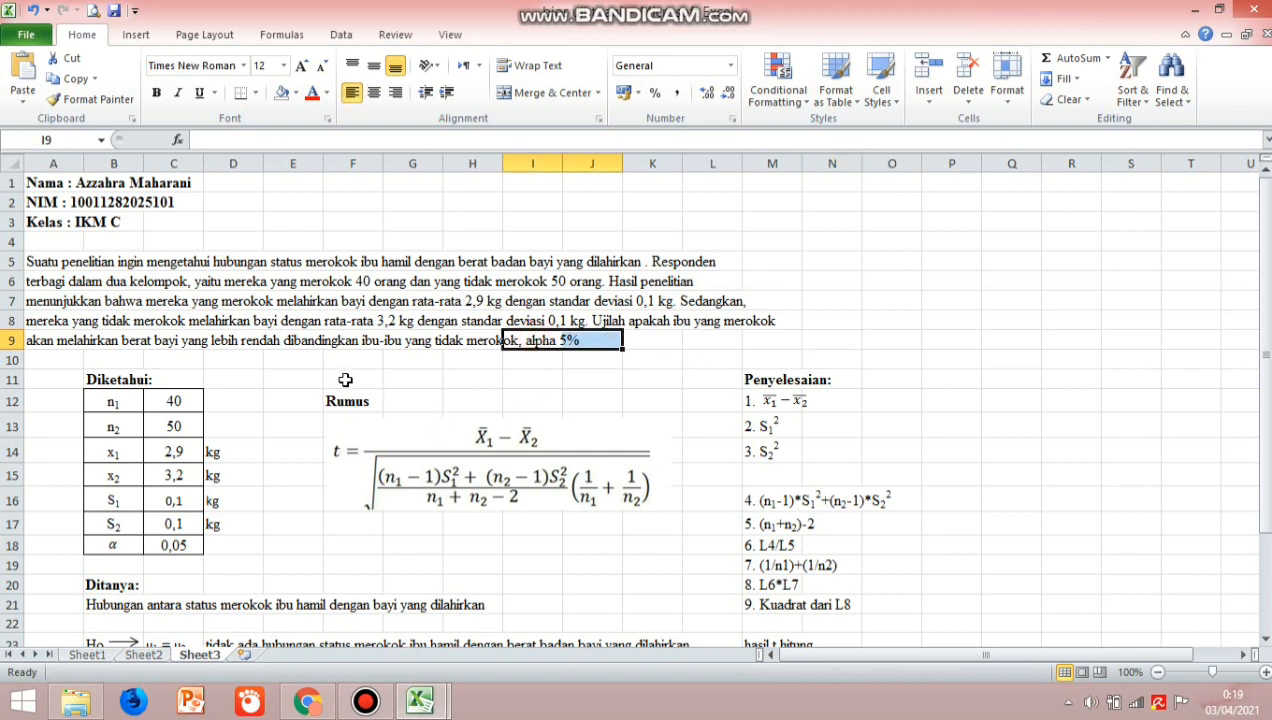
pyautogui.click(276, 358)
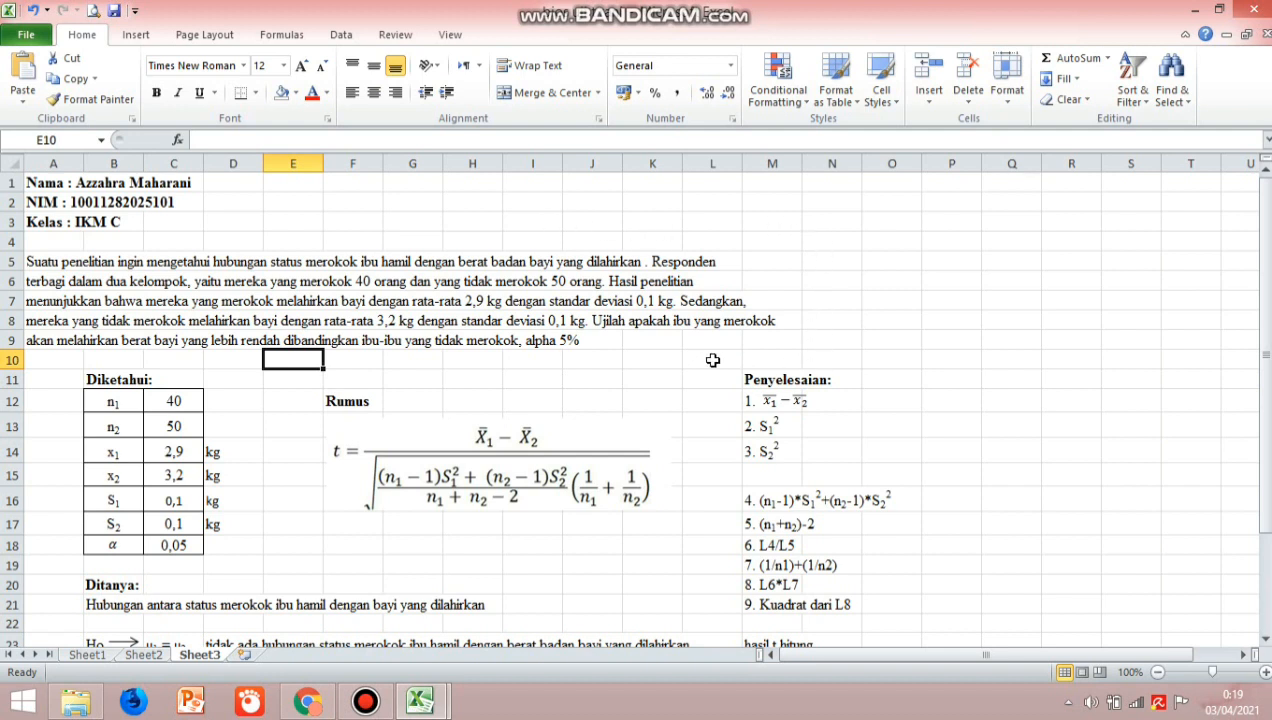
pyautogui.click(103, 380)
pyautogui.moveTo(103, 380); pyautogui.dragTo(175, 379)
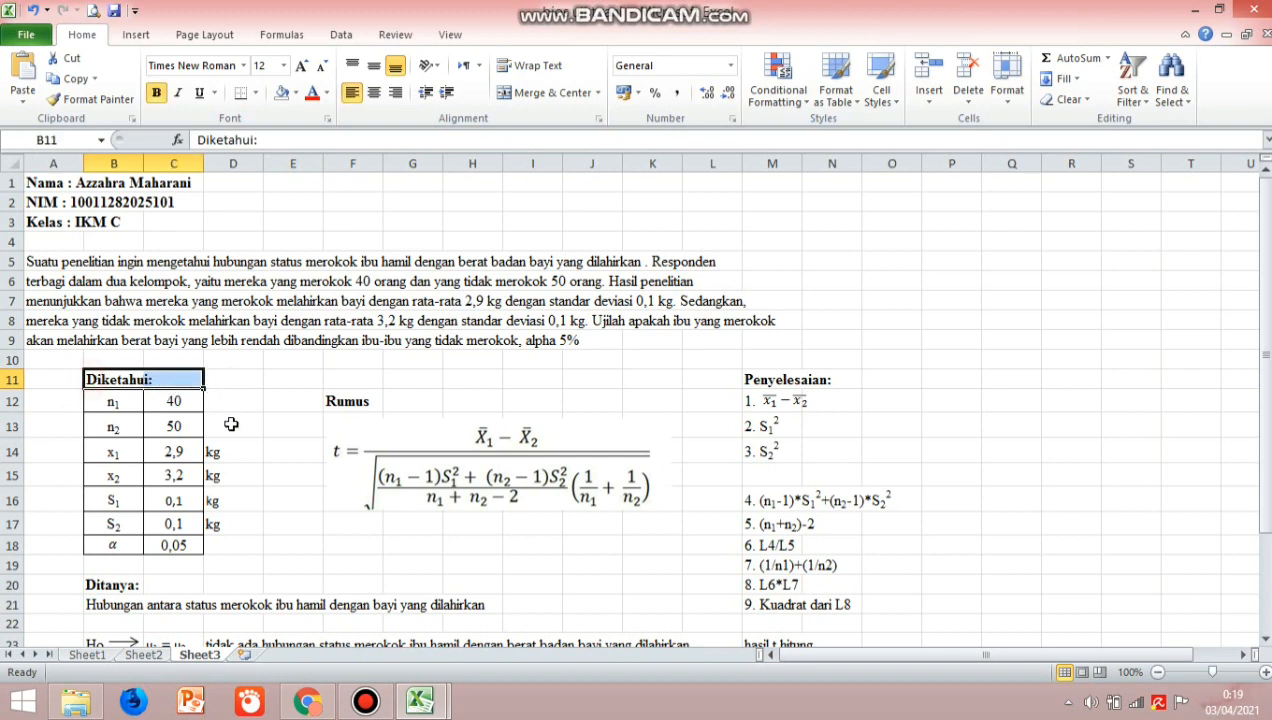
pyautogui.click(115, 400)
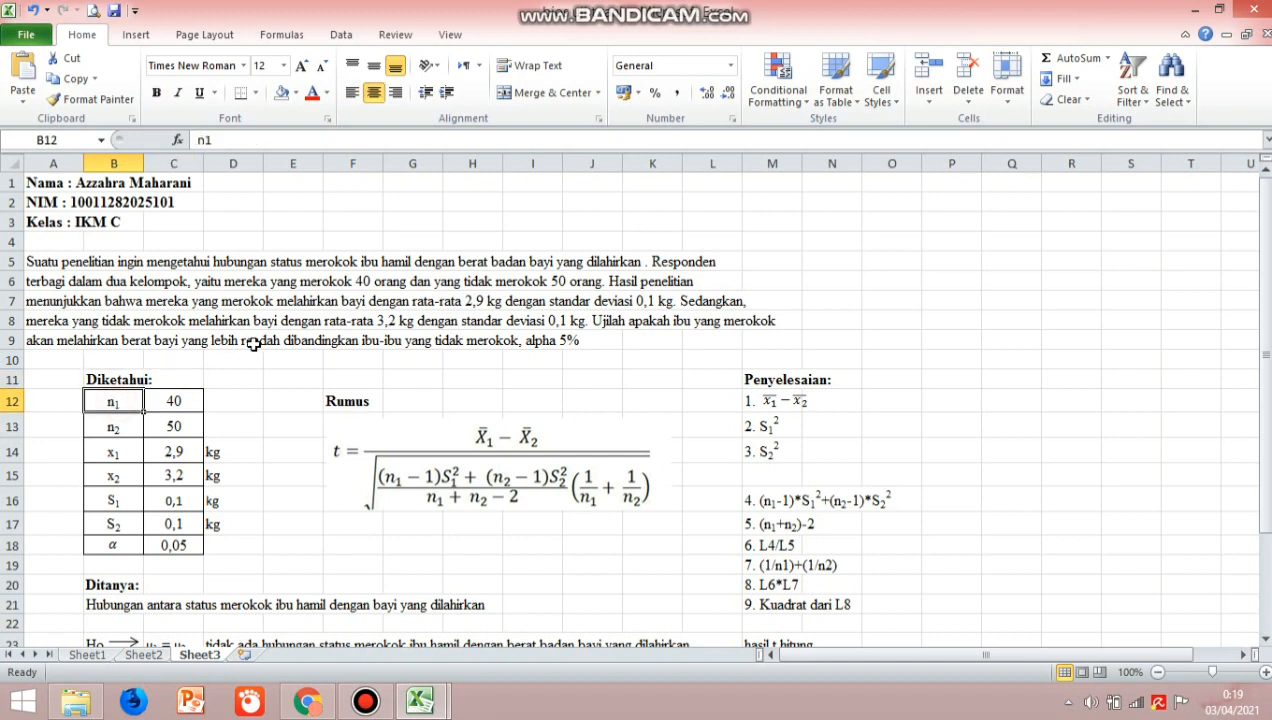
pyautogui.moveTo(300, 280); pyautogui.dragTo(407, 280)
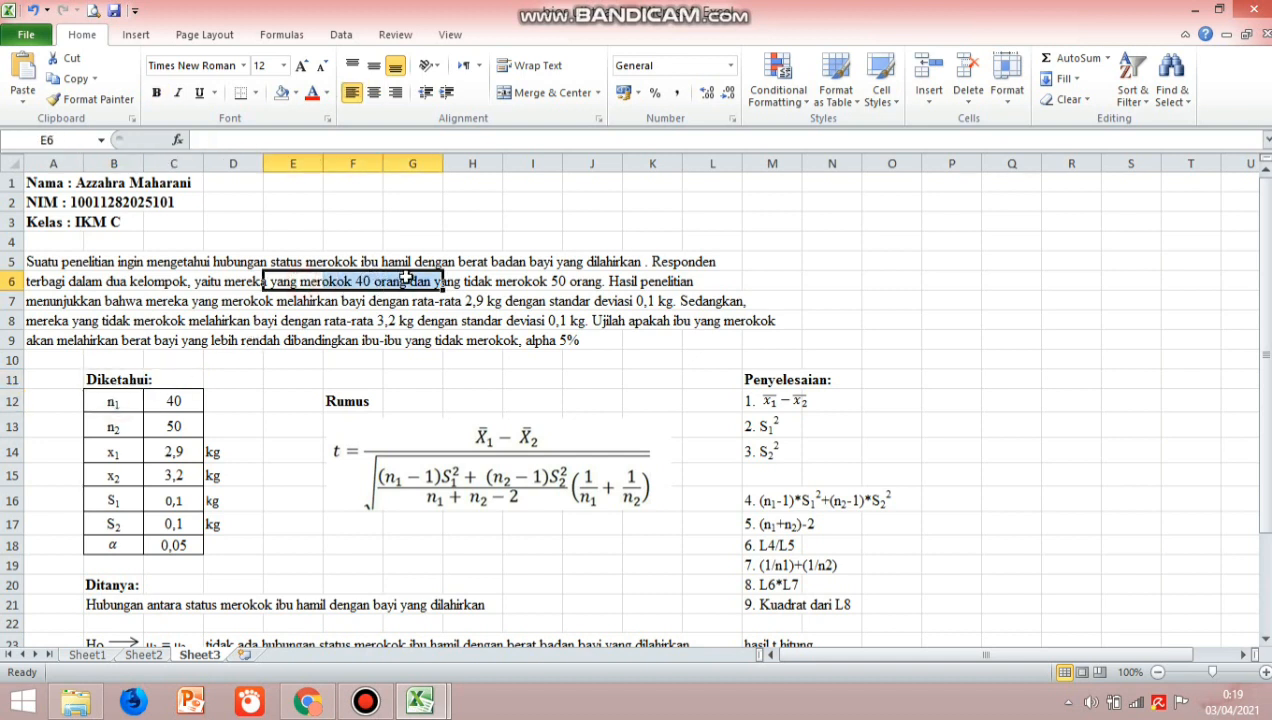
pyautogui.click(130, 424)
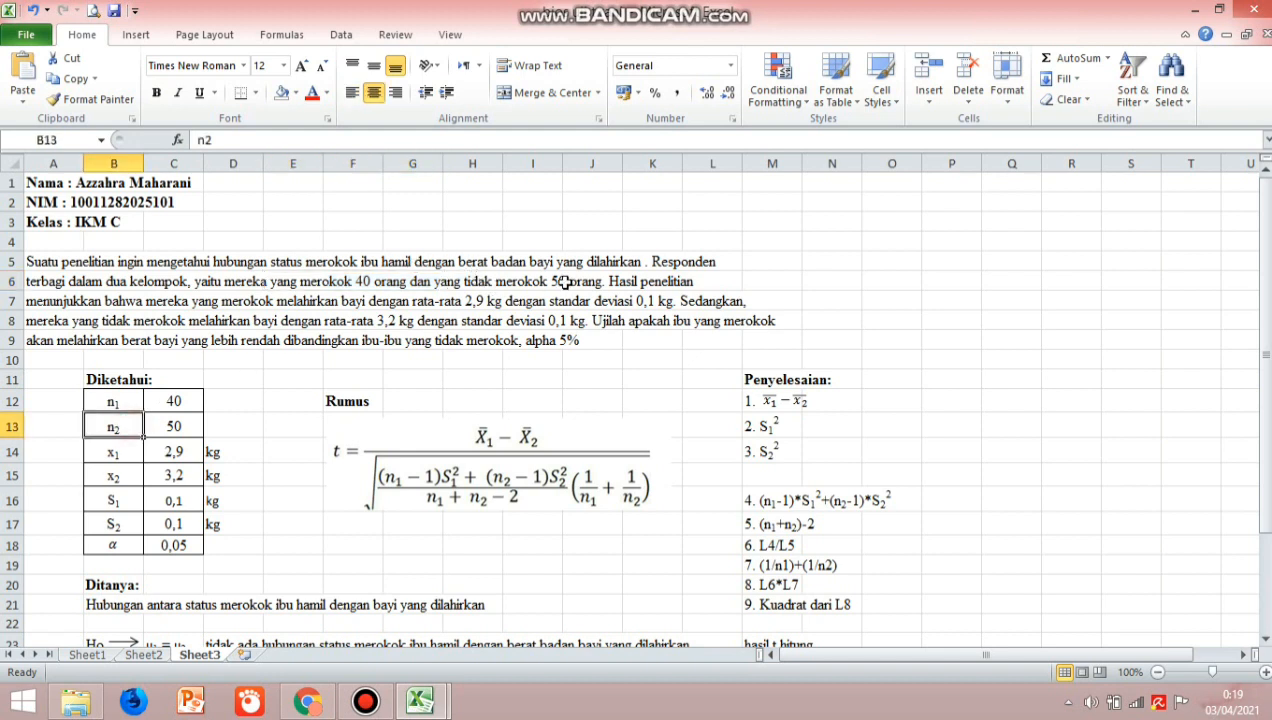
pyautogui.moveTo(480, 277); pyautogui.dragTo(612, 282)
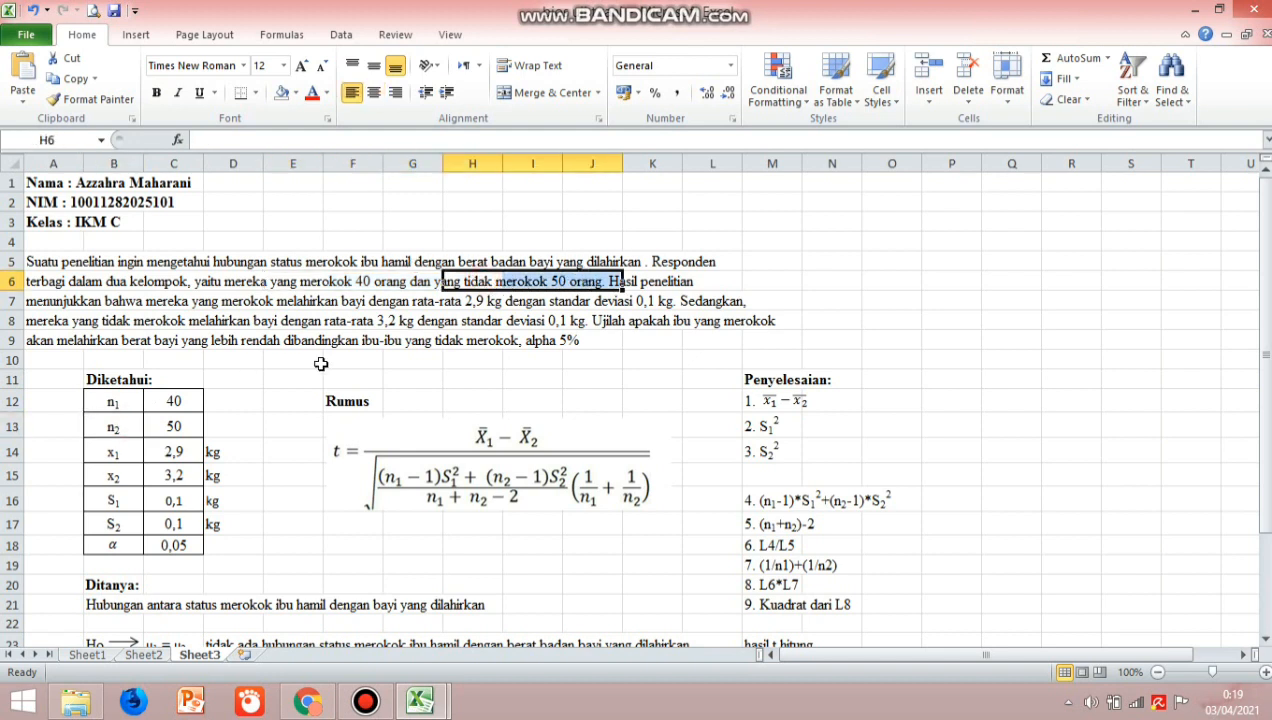
pyautogui.click(126, 454)
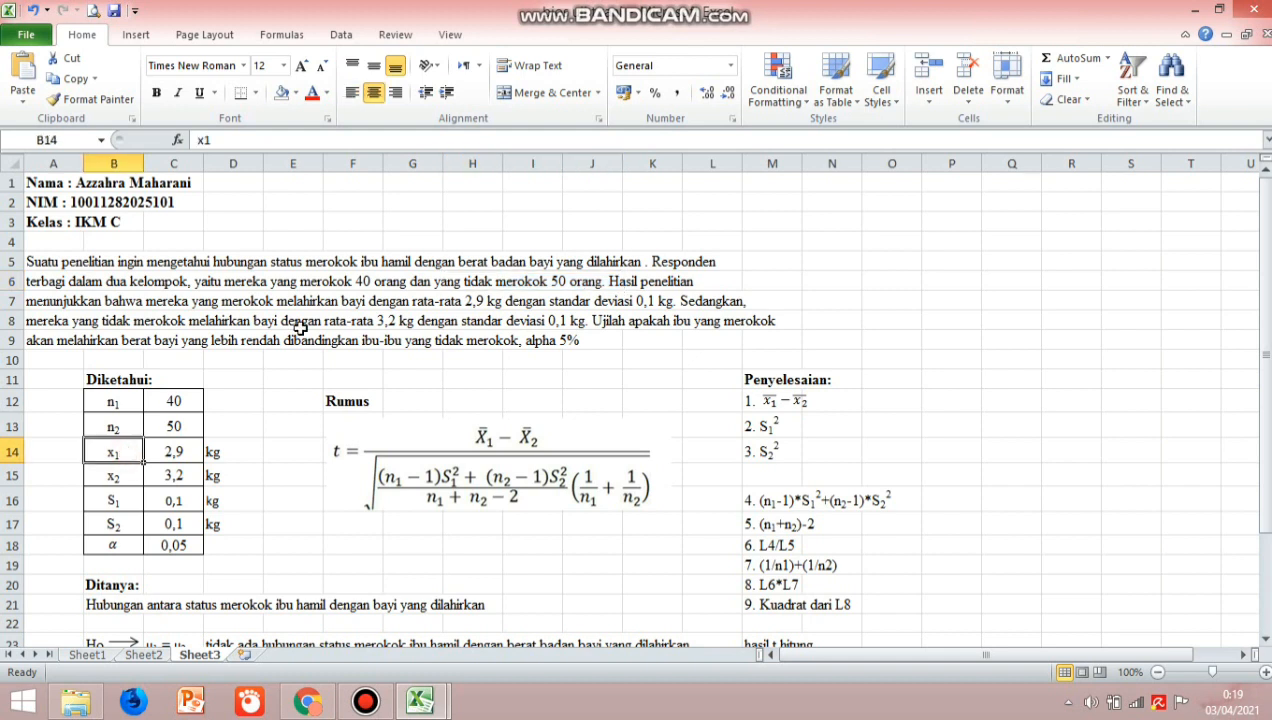
pyautogui.moveTo(442, 300); pyautogui.dragTo(511, 304)
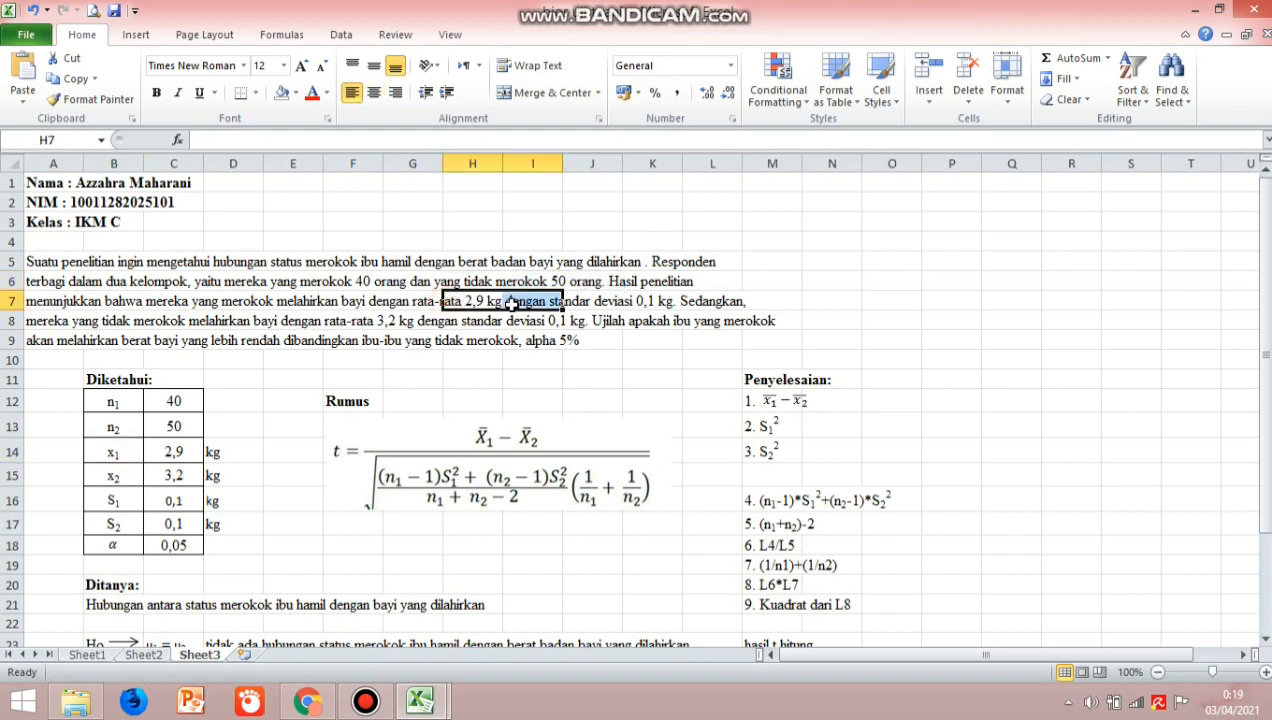
pyautogui.click(122, 472)
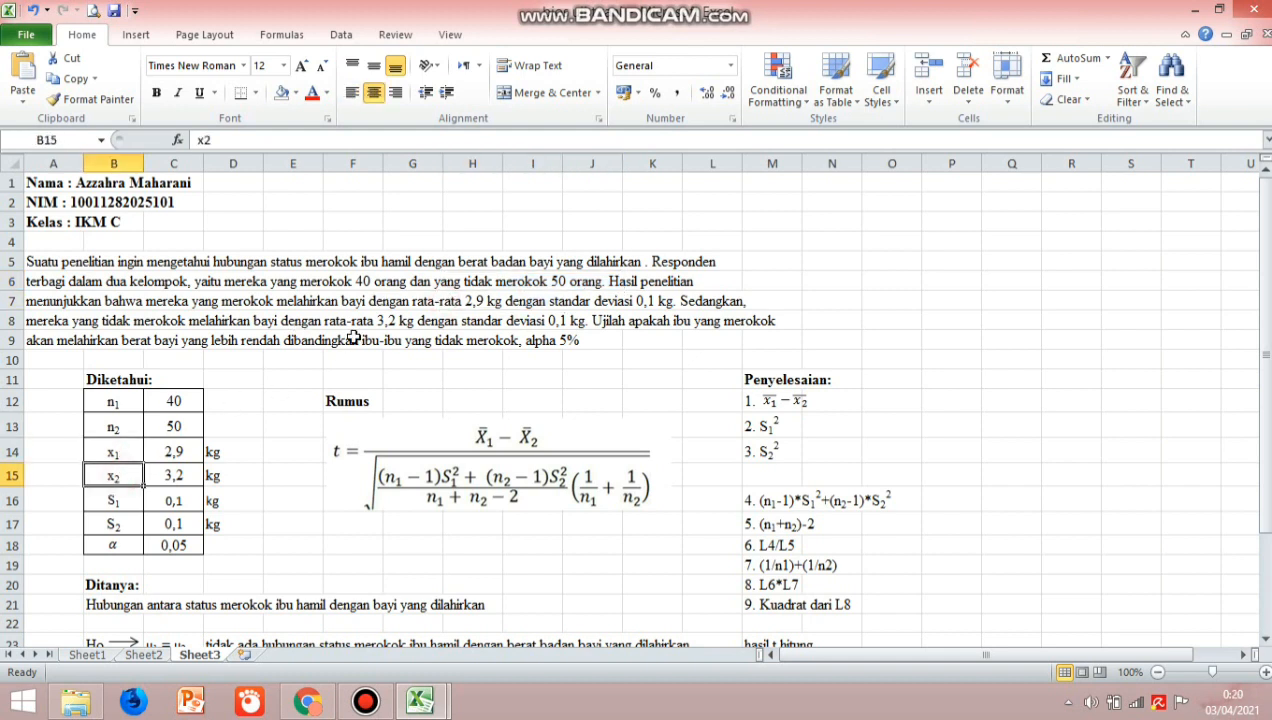
pyautogui.moveTo(350, 318); pyautogui.dragTo(437, 318)
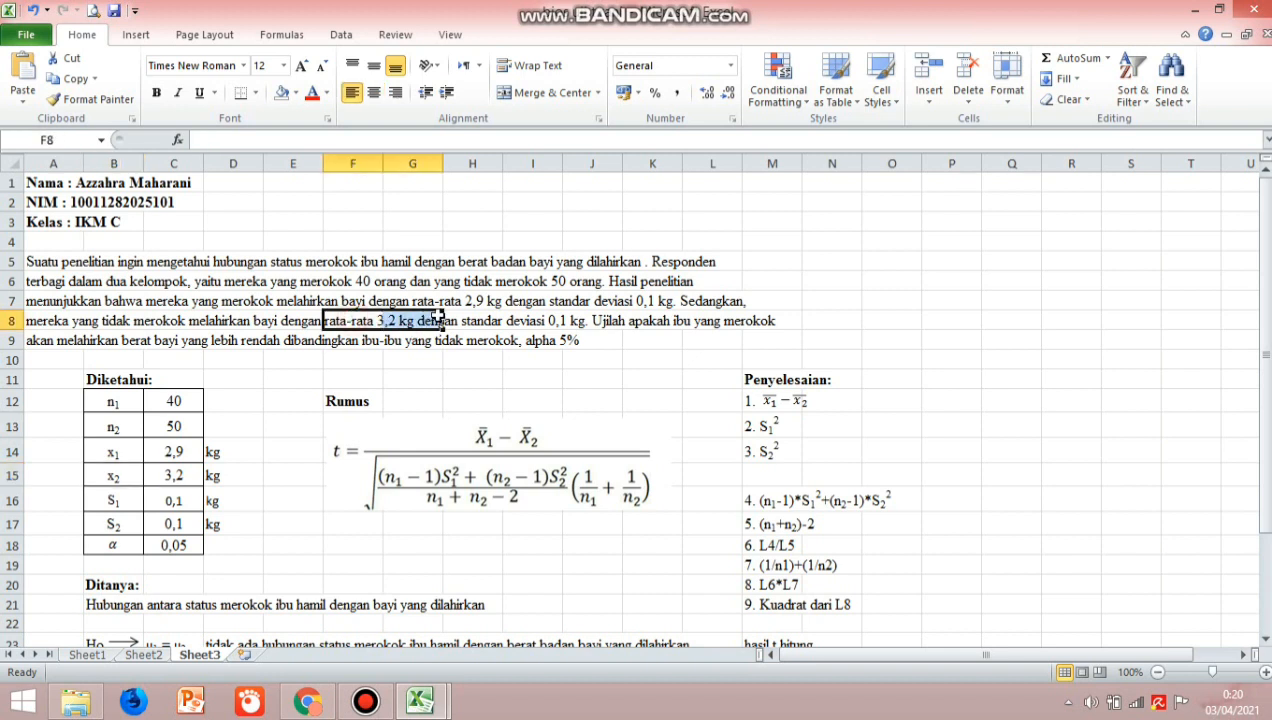
pyautogui.click(118, 500)
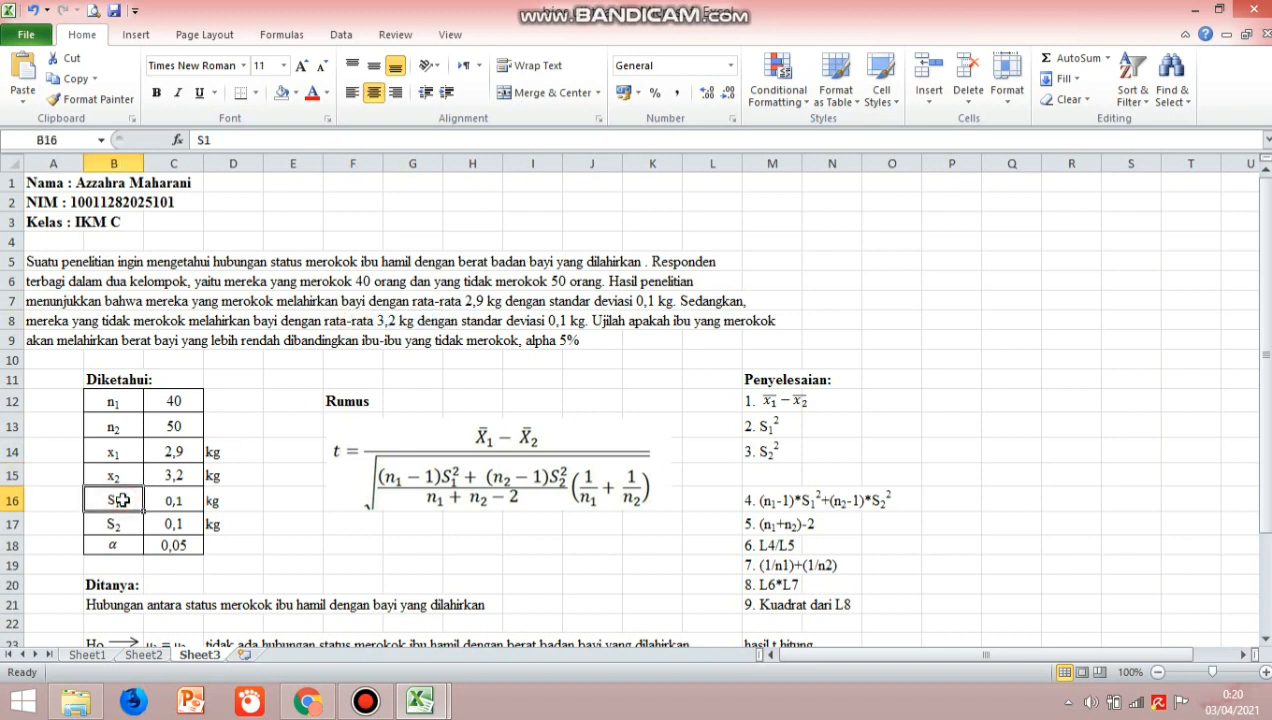
pyautogui.click(632, 296)
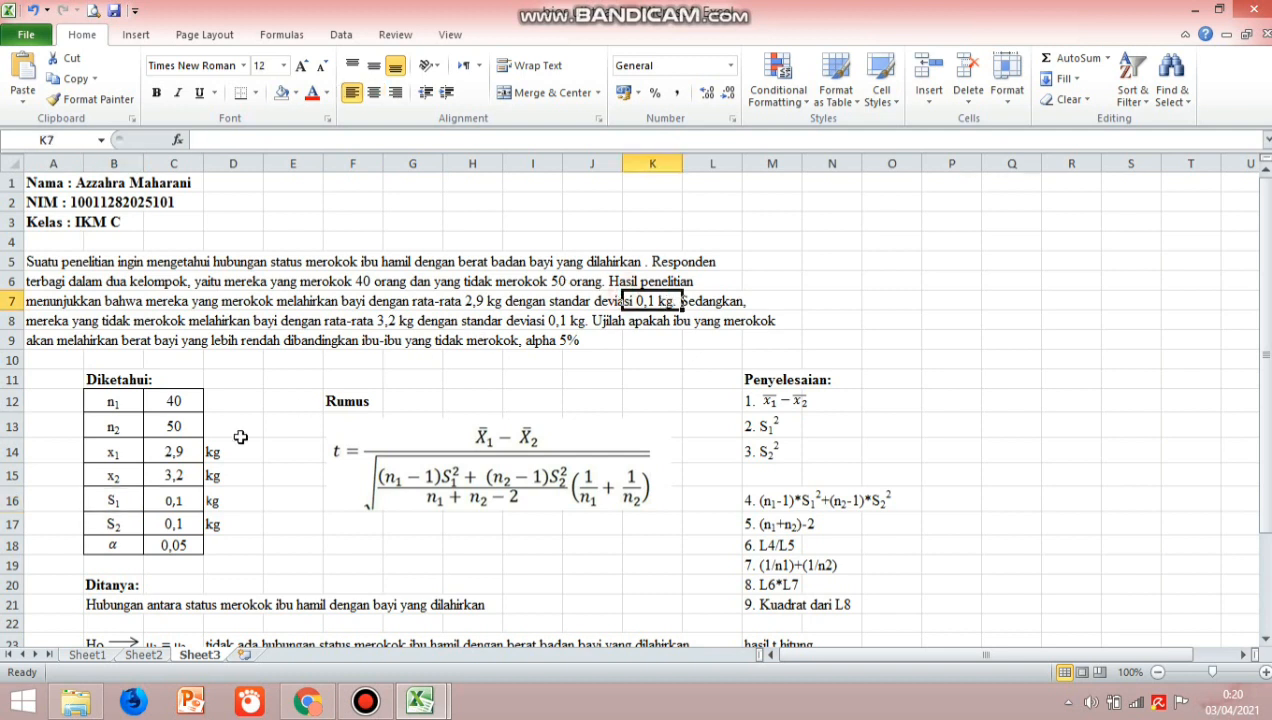
pyautogui.click(118, 522)
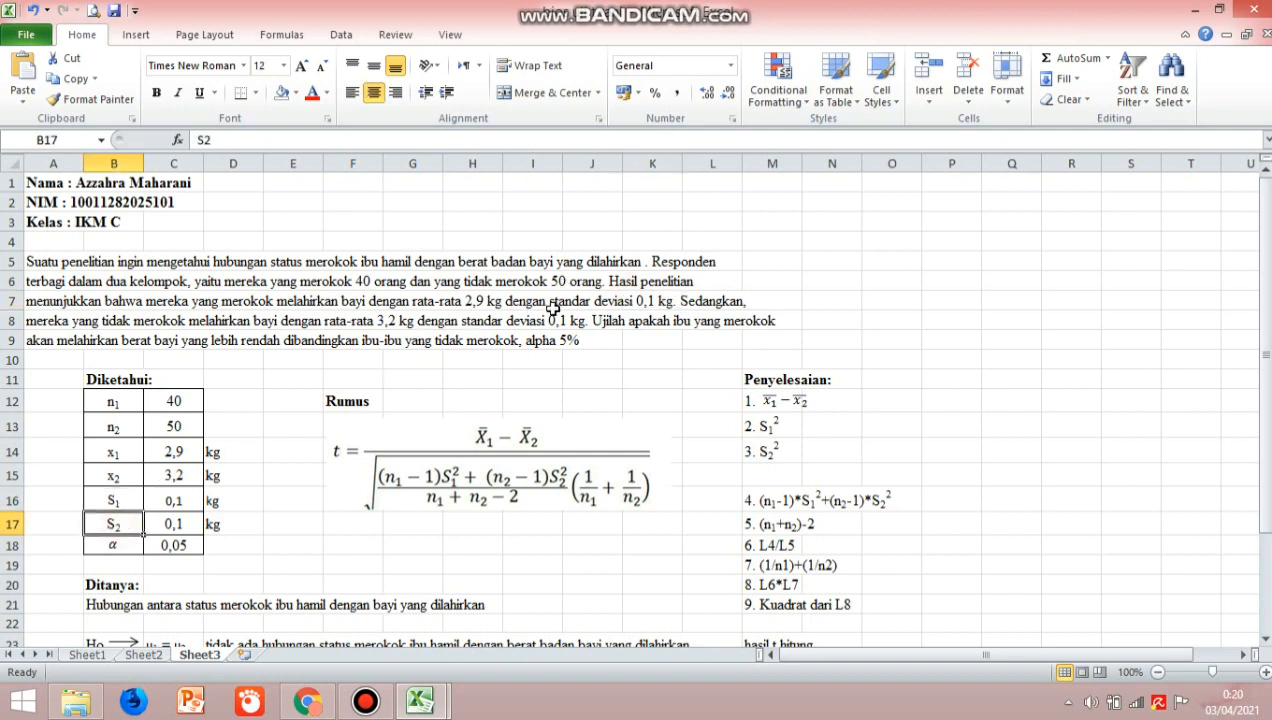
pyautogui.click(558, 321)
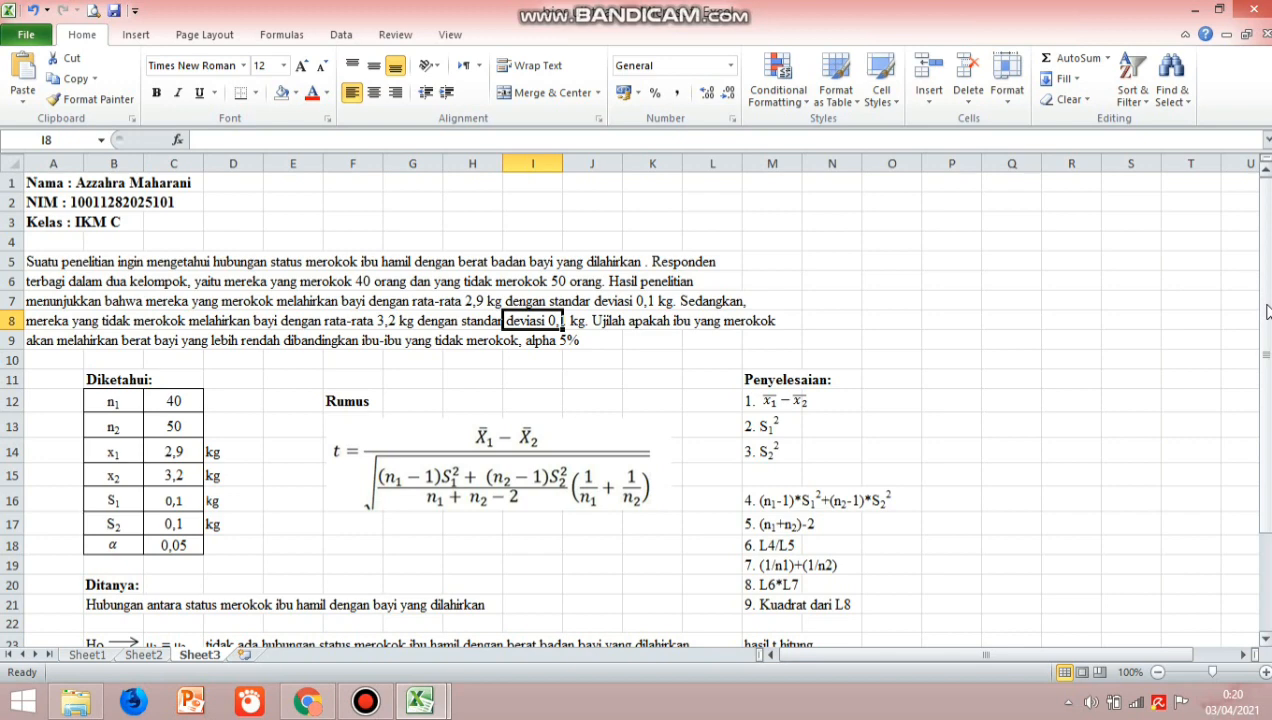
pyautogui.moveTo(1266, 312); pyautogui.dragTo(1268, 503)
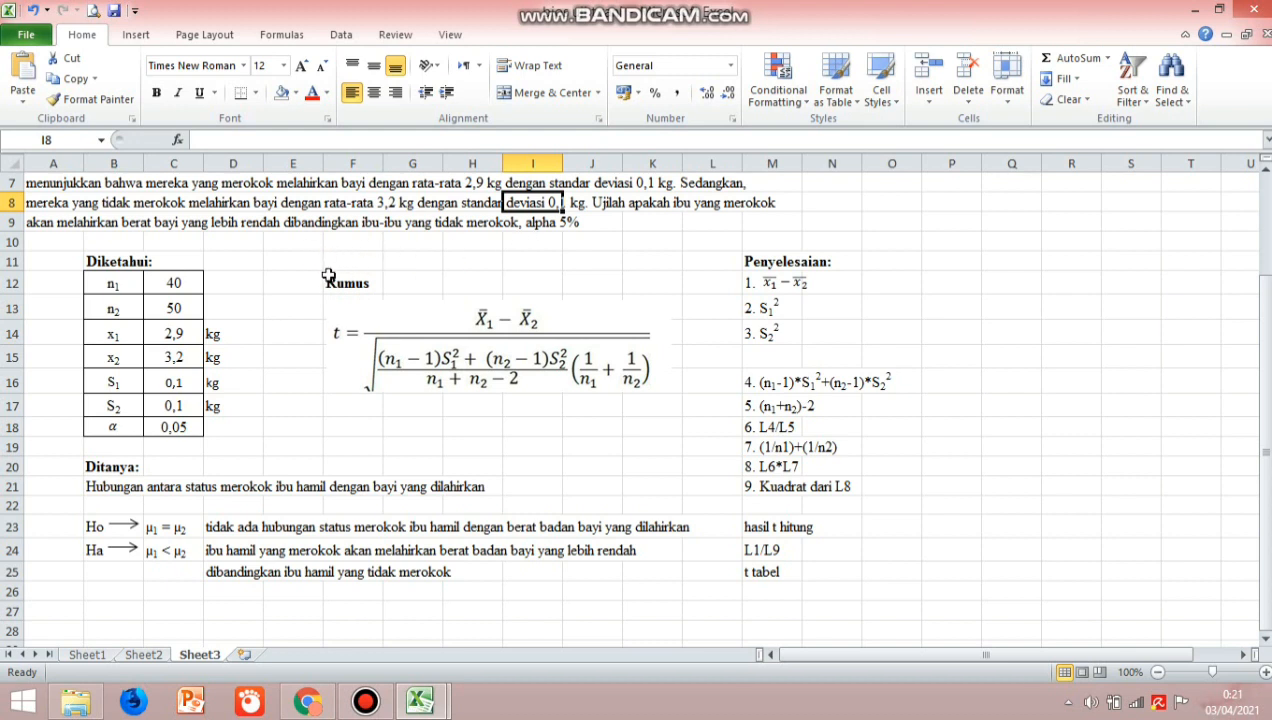
pyautogui.click(332, 283)
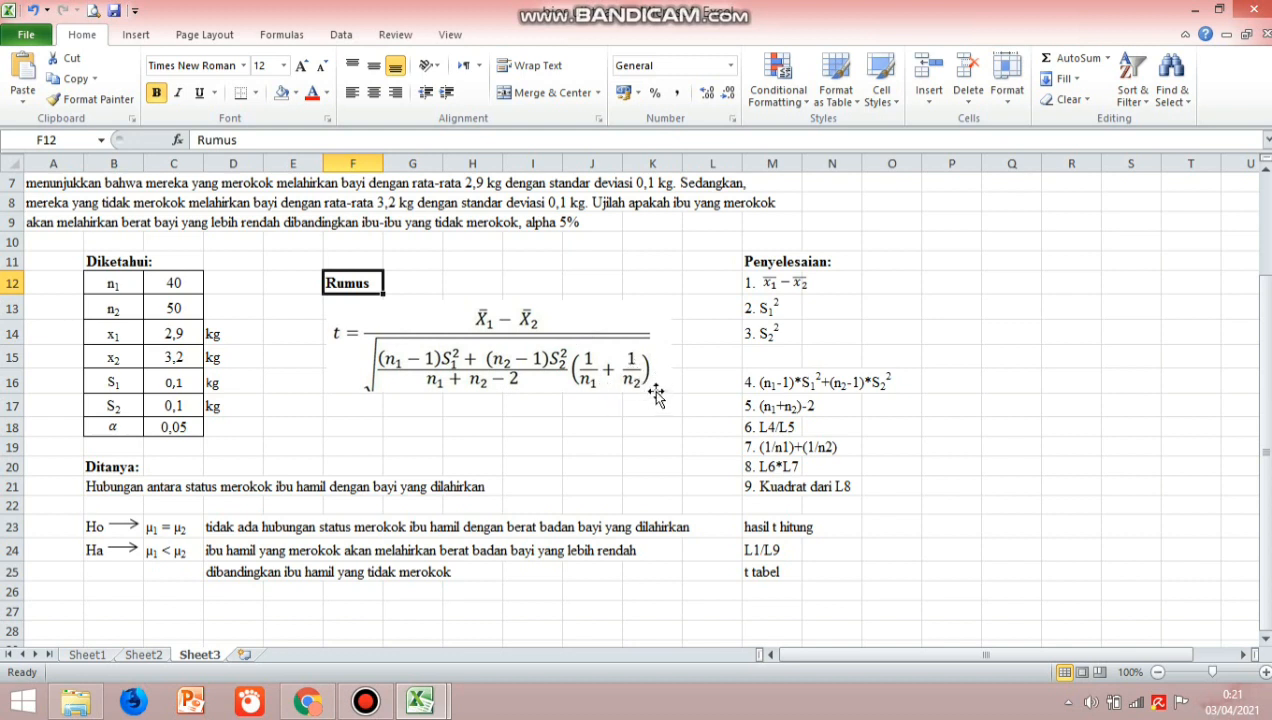
# - Calculate the difference between the two means in cell P12 with the formula =C14-C15
pyautogui.click(951, 283)
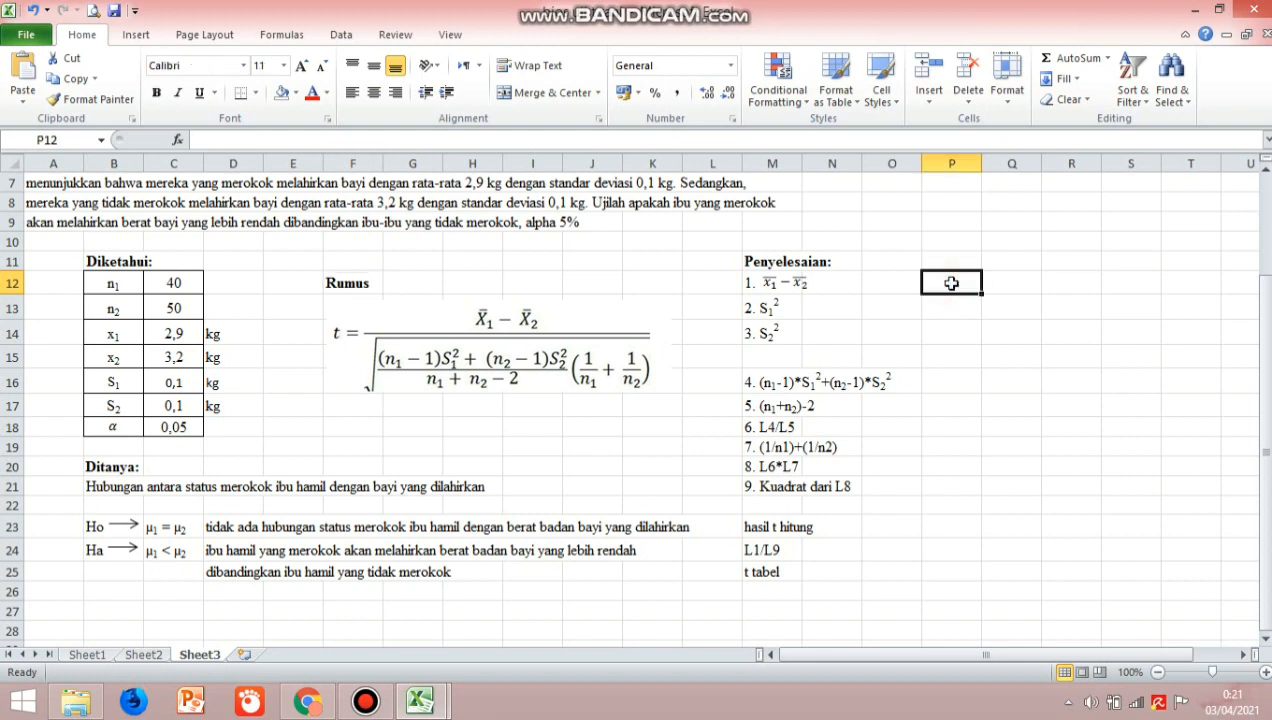
pyautogui.click(843, 278)
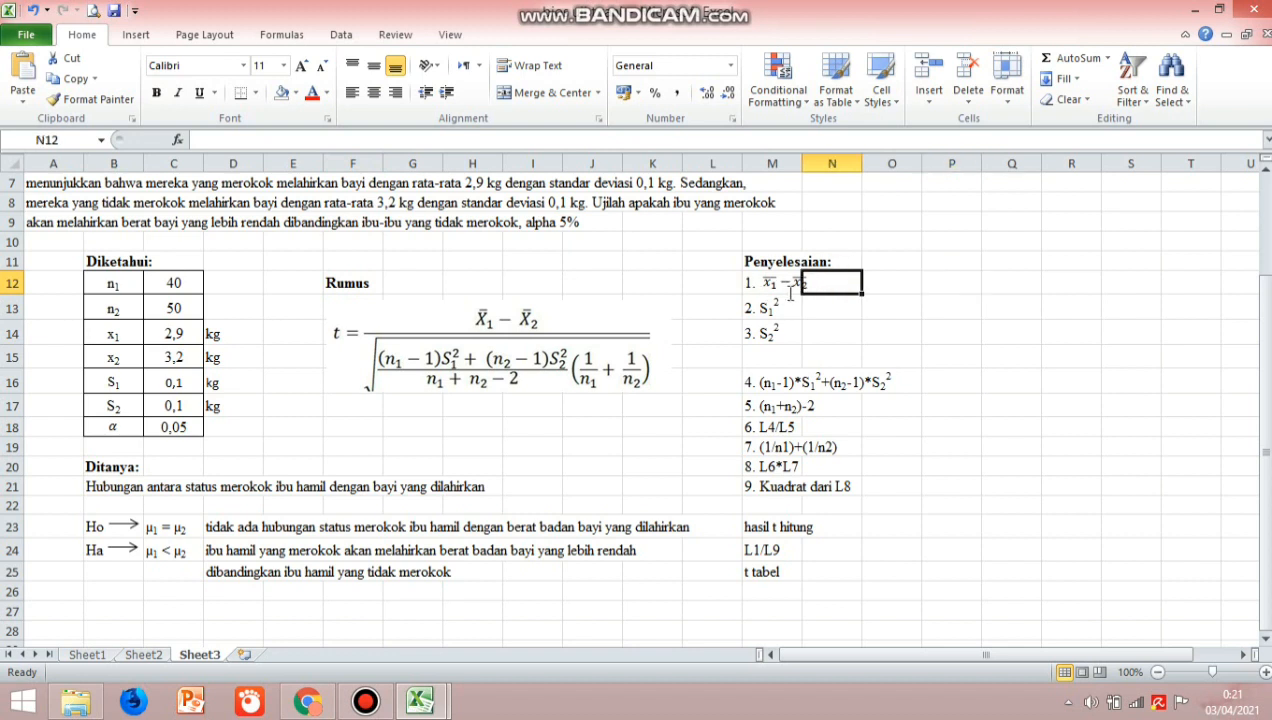
pyautogui.click(949, 282)
pyautogui.write('=')
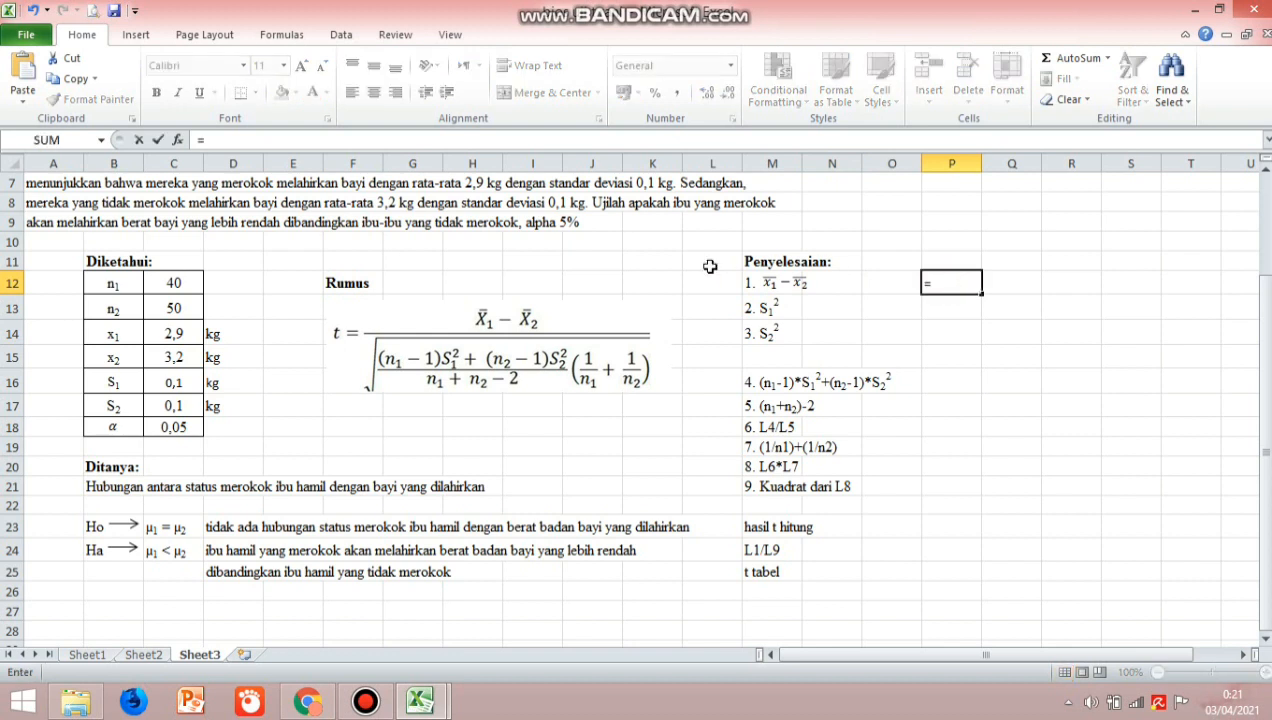
pyautogui.click(164, 338)
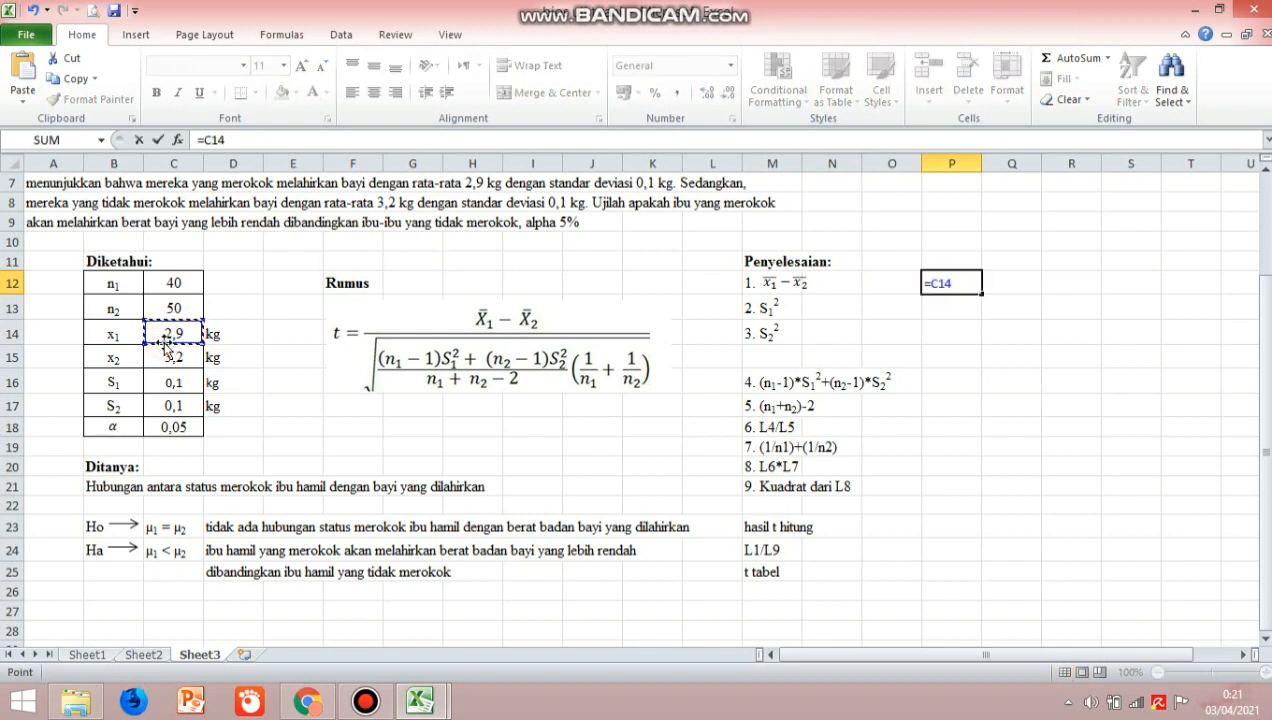
pyautogui.write('-')
pyautogui.click(168, 357)
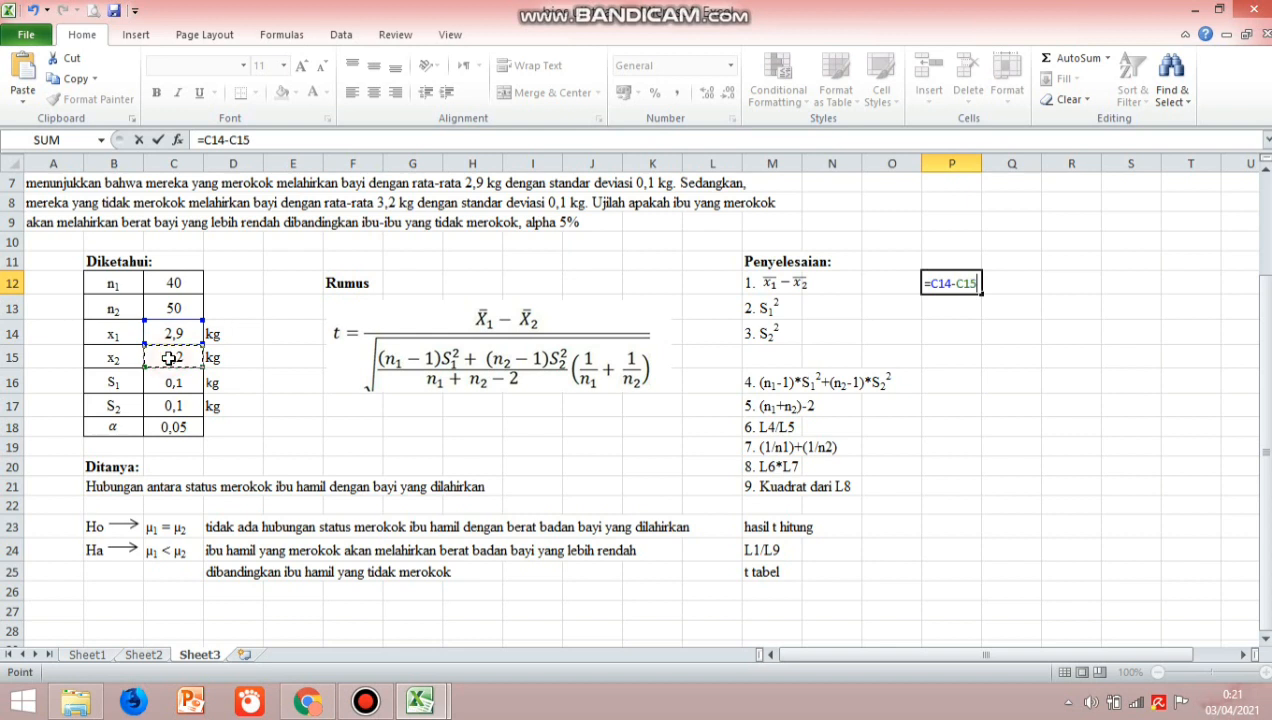
pyautogui.press('Return')
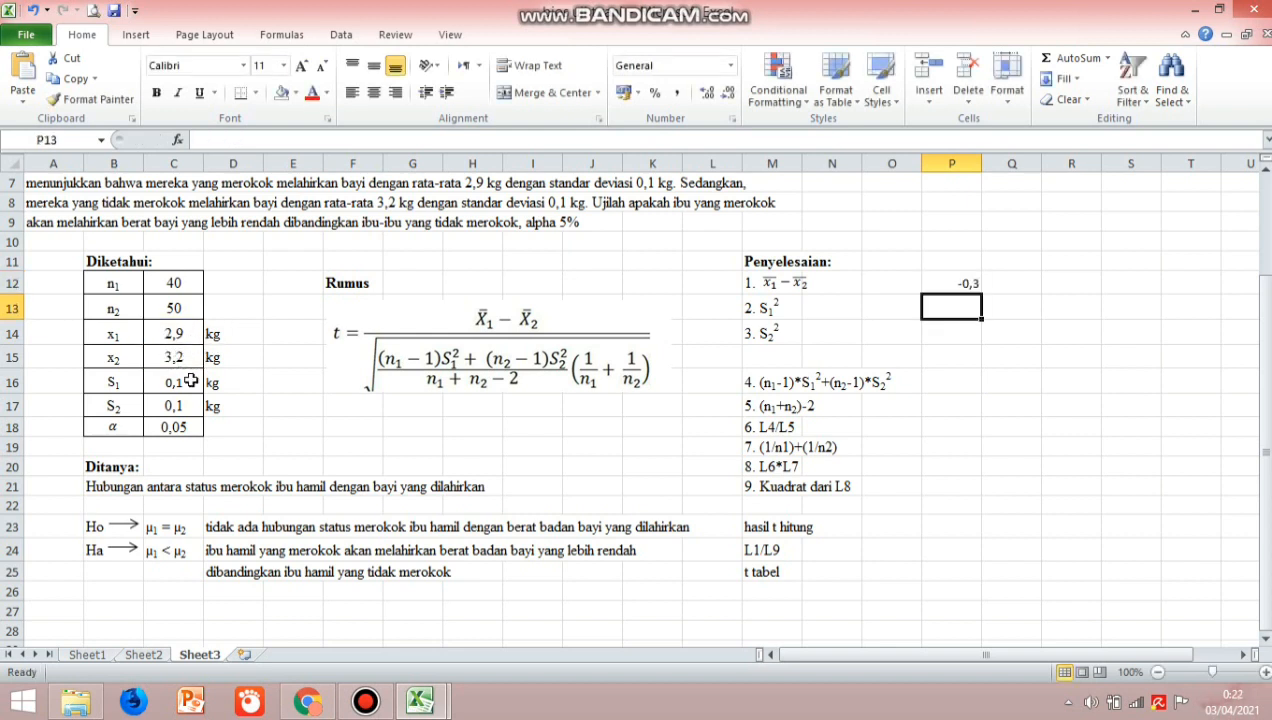
# - Fill the mean-difference row, cells M12 to P12, with the standard yellow color
pyautogui.click(958, 284)
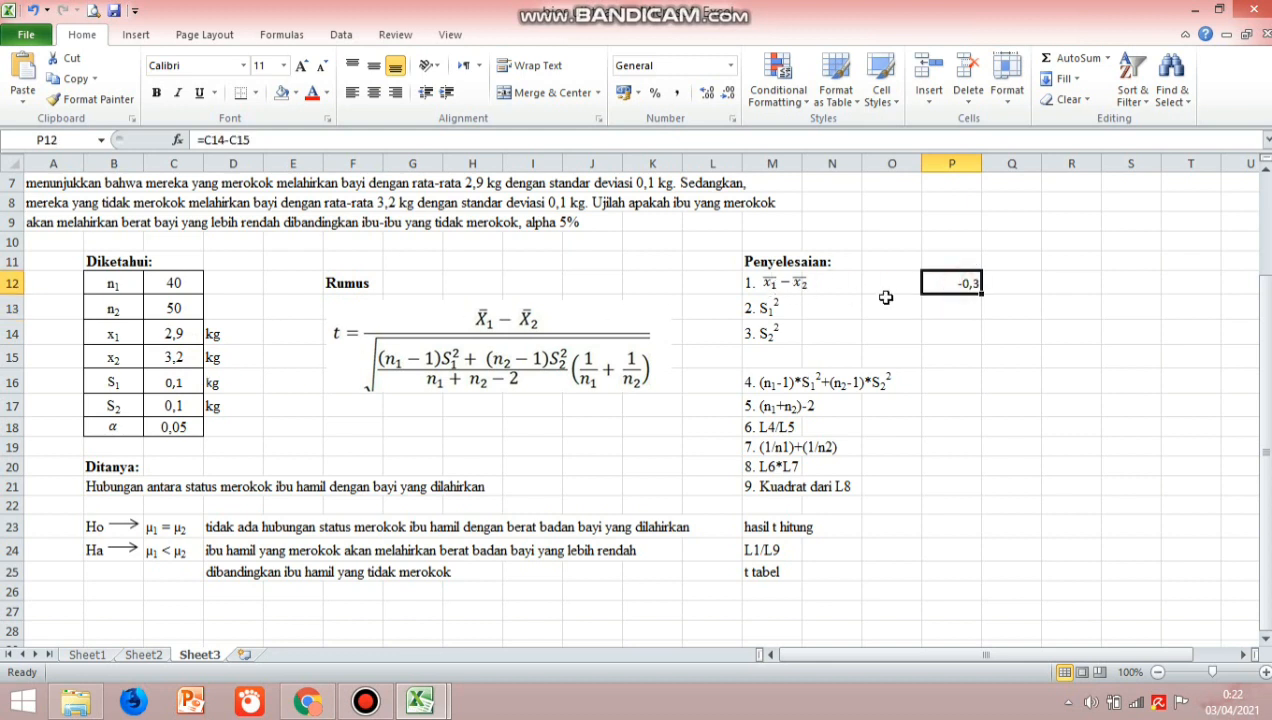
pyautogui.moveTo(955, 283); pyautogui.dragTo(765, 283)
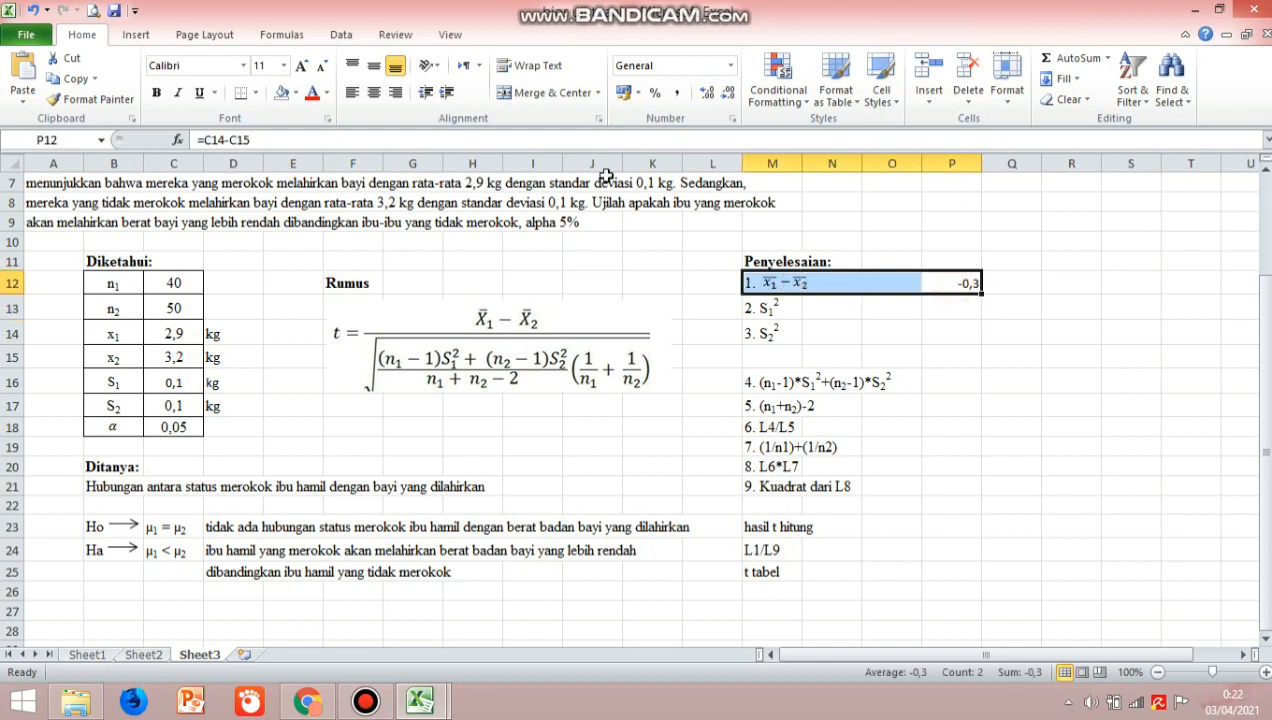
pyautogui.click(295, 93)
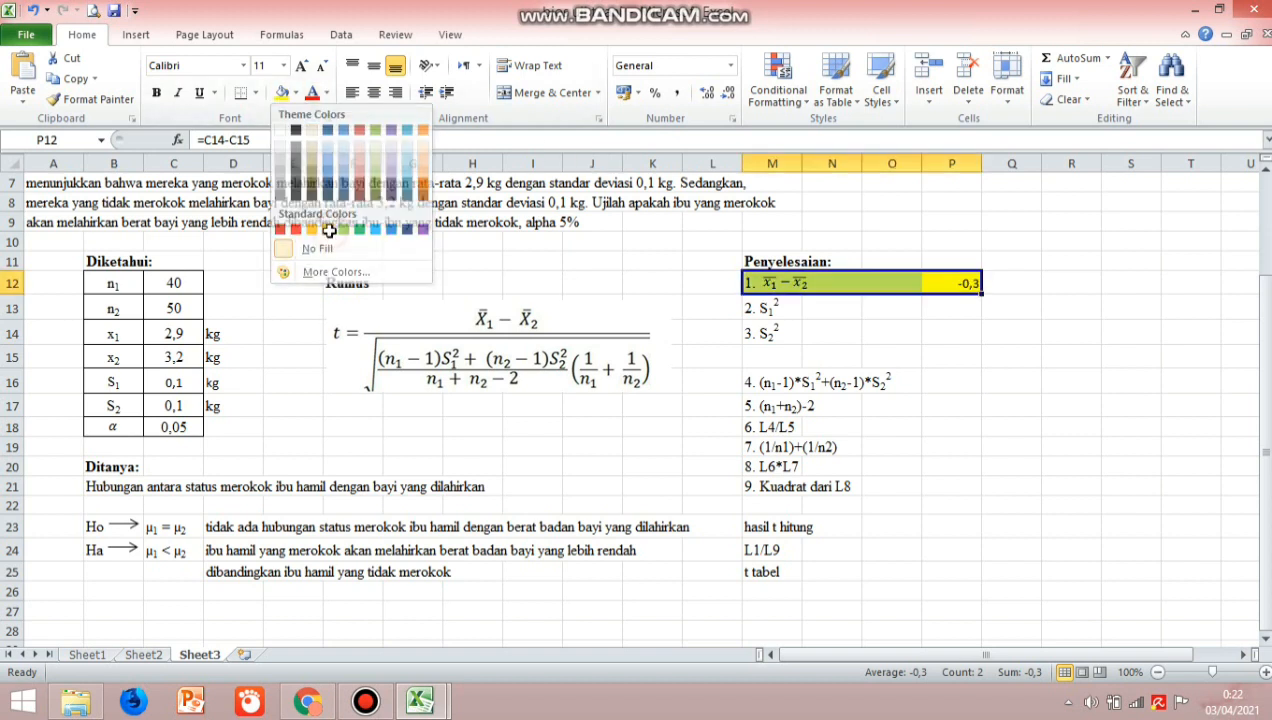
pyautogui.click(329, 232)
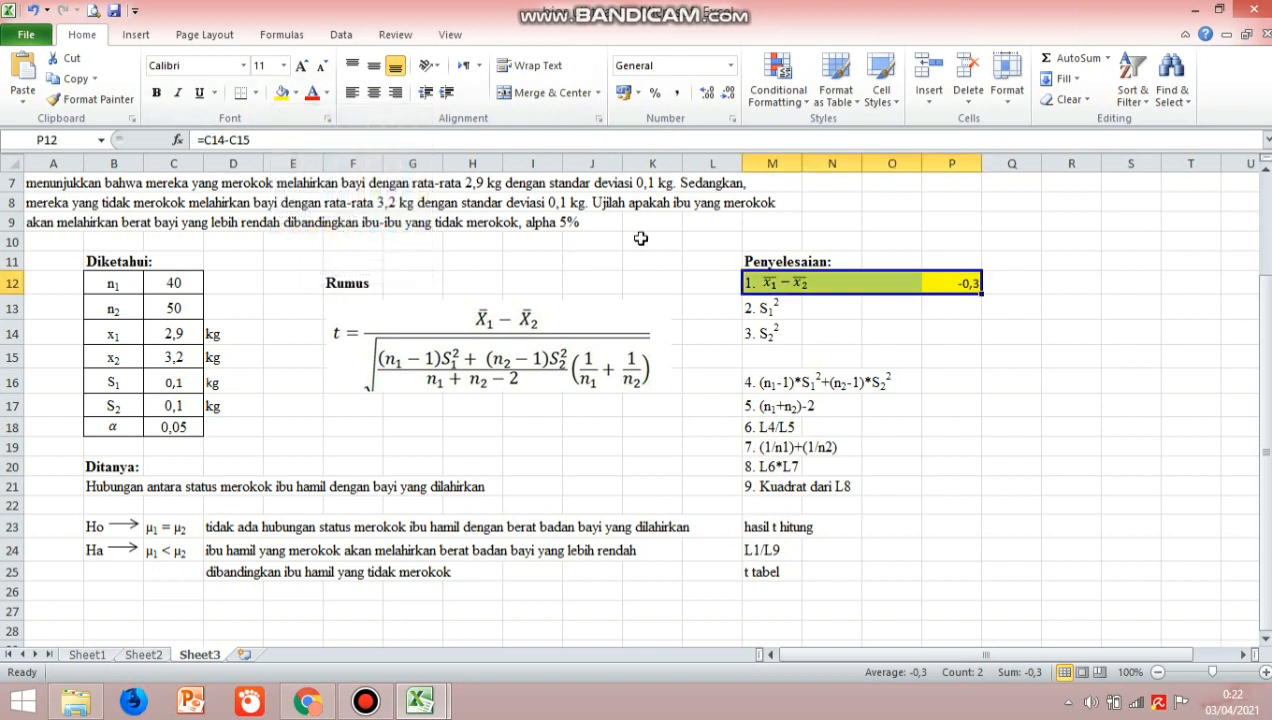
# - Calculate the first group's variance S1² in cell P13 with the formula =C16^2
pyautogui.click(948, 311)
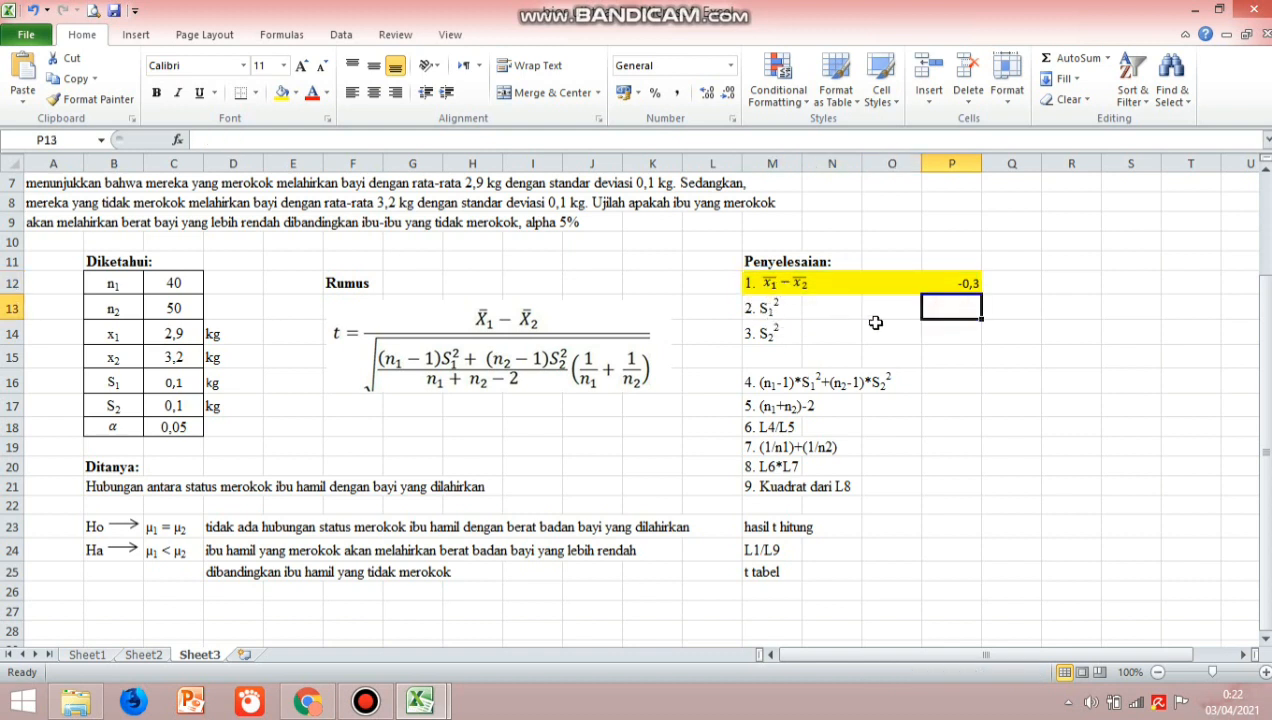
pyautogui.write('=')
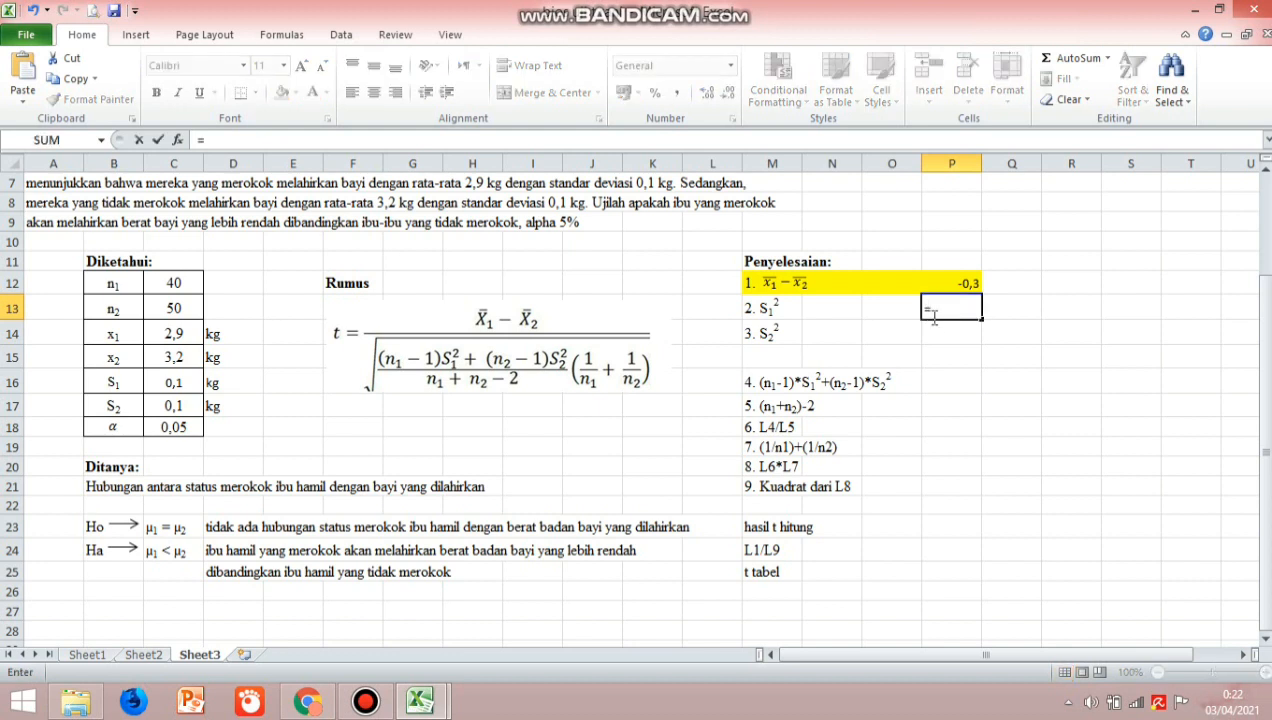
pyautogui.click(174, 385)
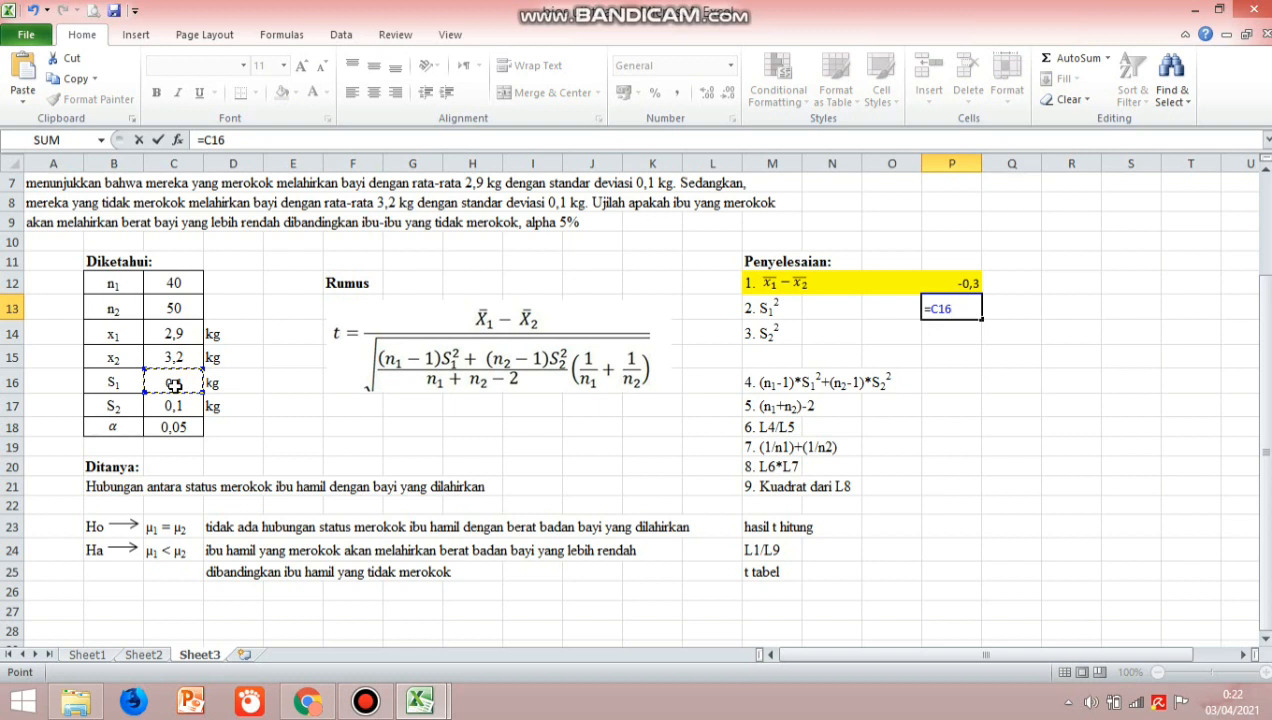
pyautogui.write('^2')
pyautogui.press('Return')
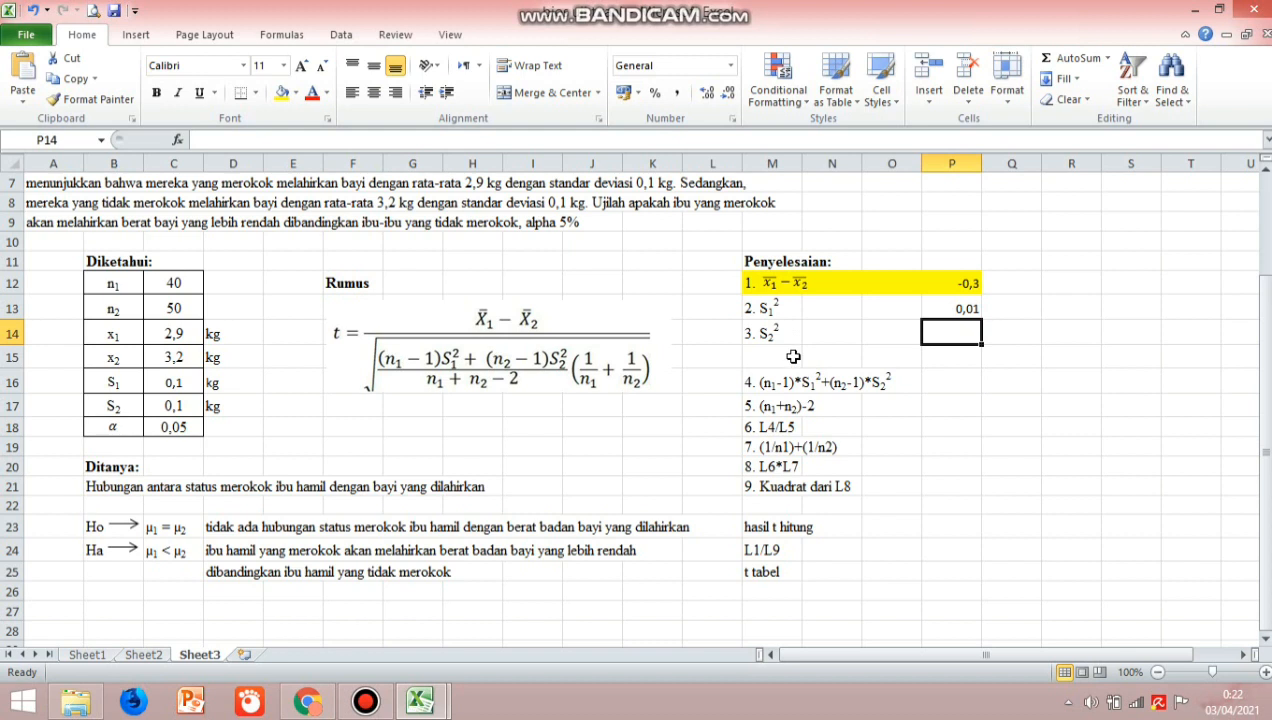
# - Calculate the second group's variance S2² in cell P14 with the formula =C17^2
pyautogui.write('=')
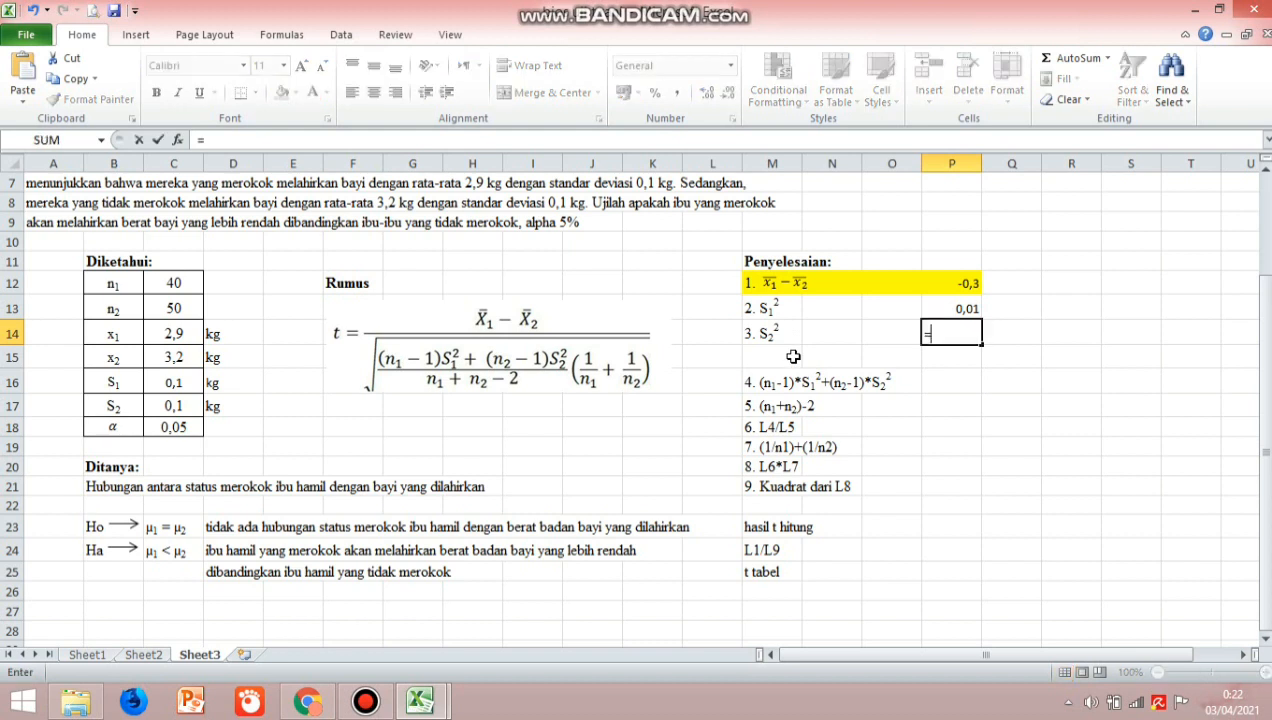
pyautogui.click(184, 406)
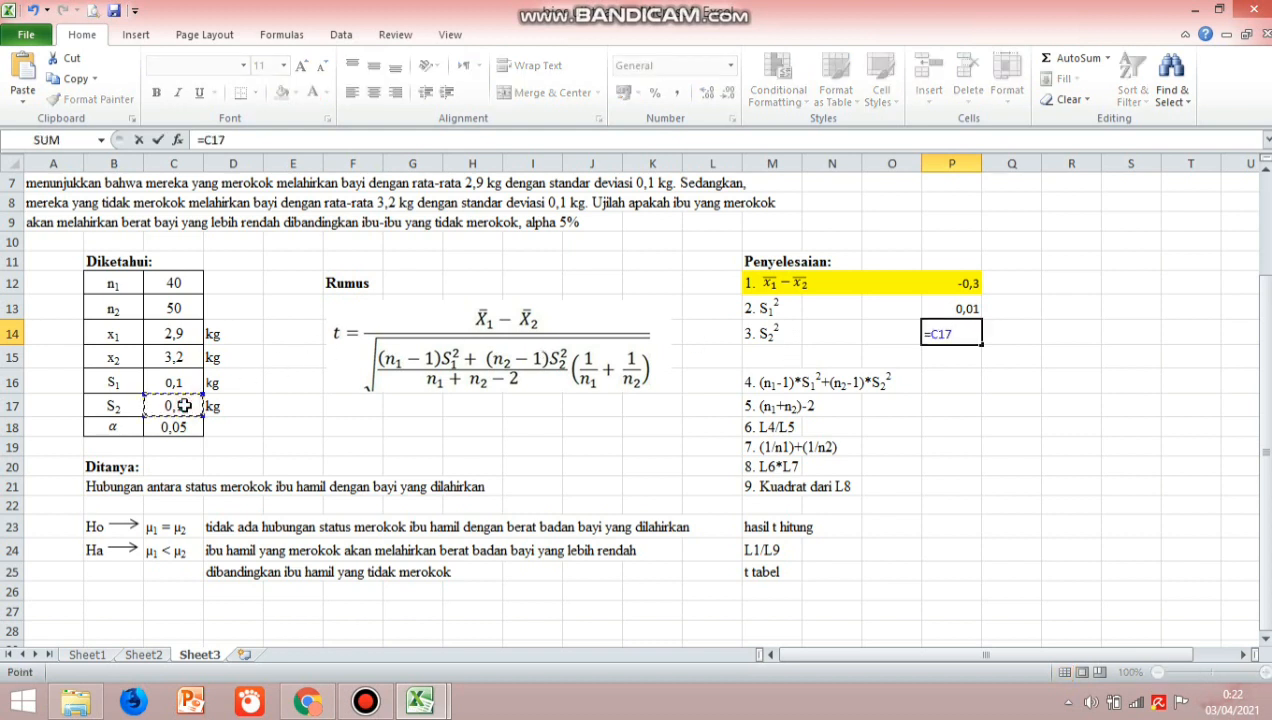
pyautogui.write('^2')
pyautogui.press('Return')
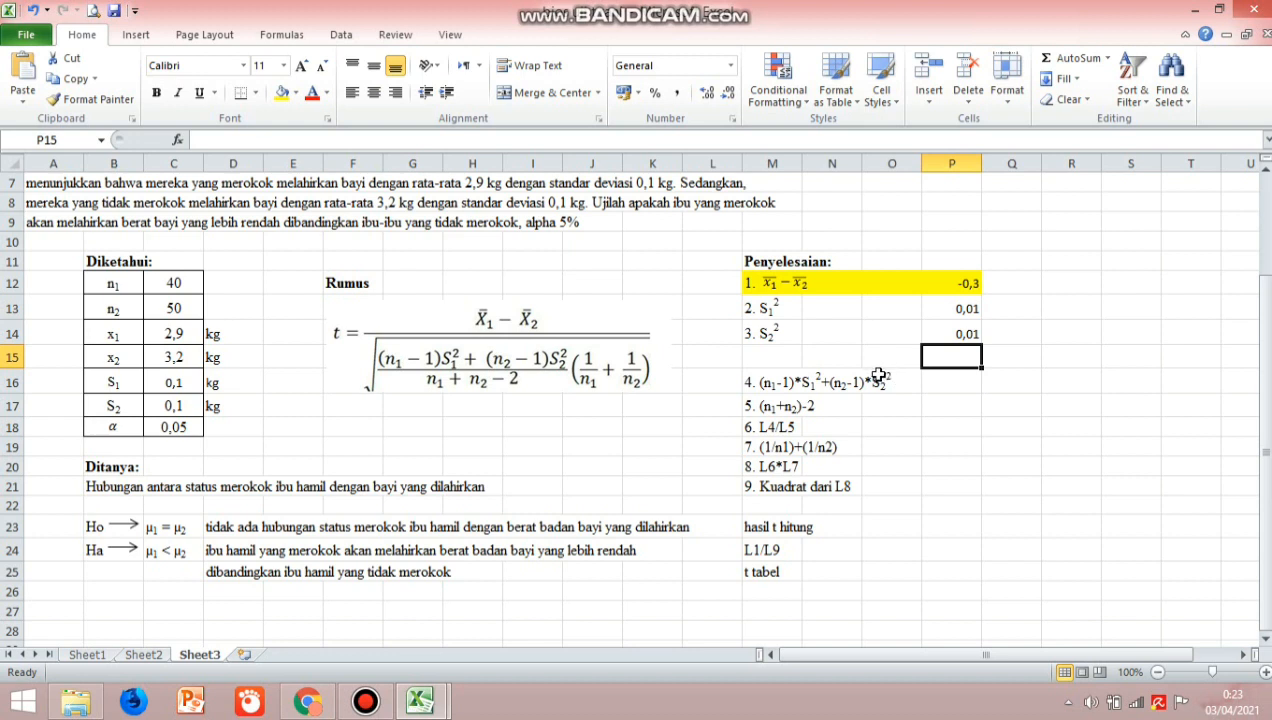
# - Calculate the pooled variance numerator in cell P16 with the formula =(C12-1)*P13+(C13-1)*P14
pyautogui.click(953, 382)
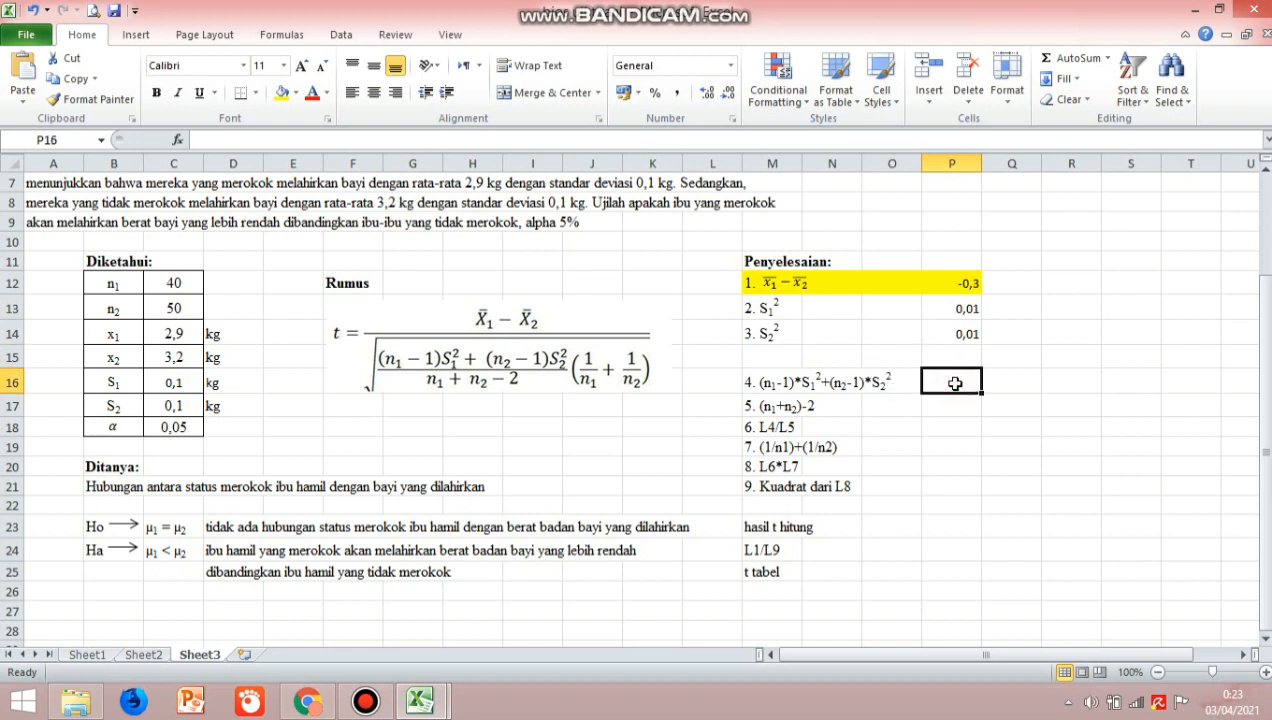
pyautogui.write('=')
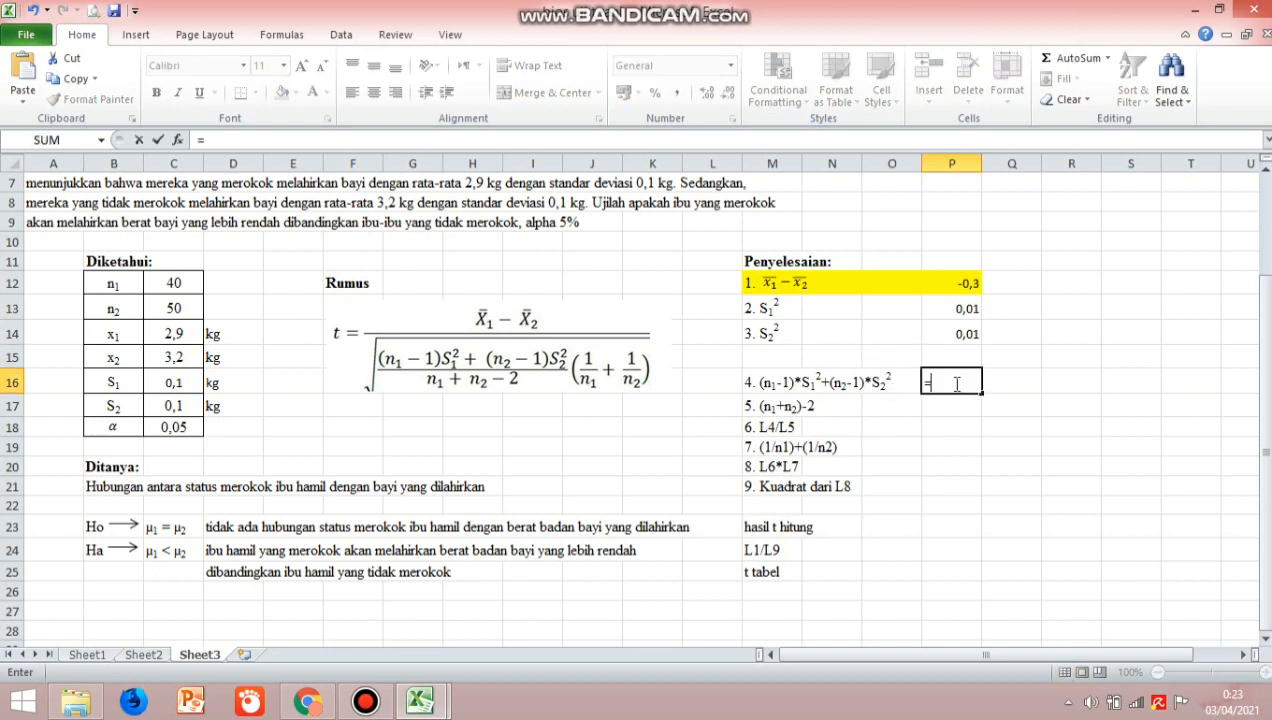
pyautogui.write('(')
pyautogui.click(190, 290)
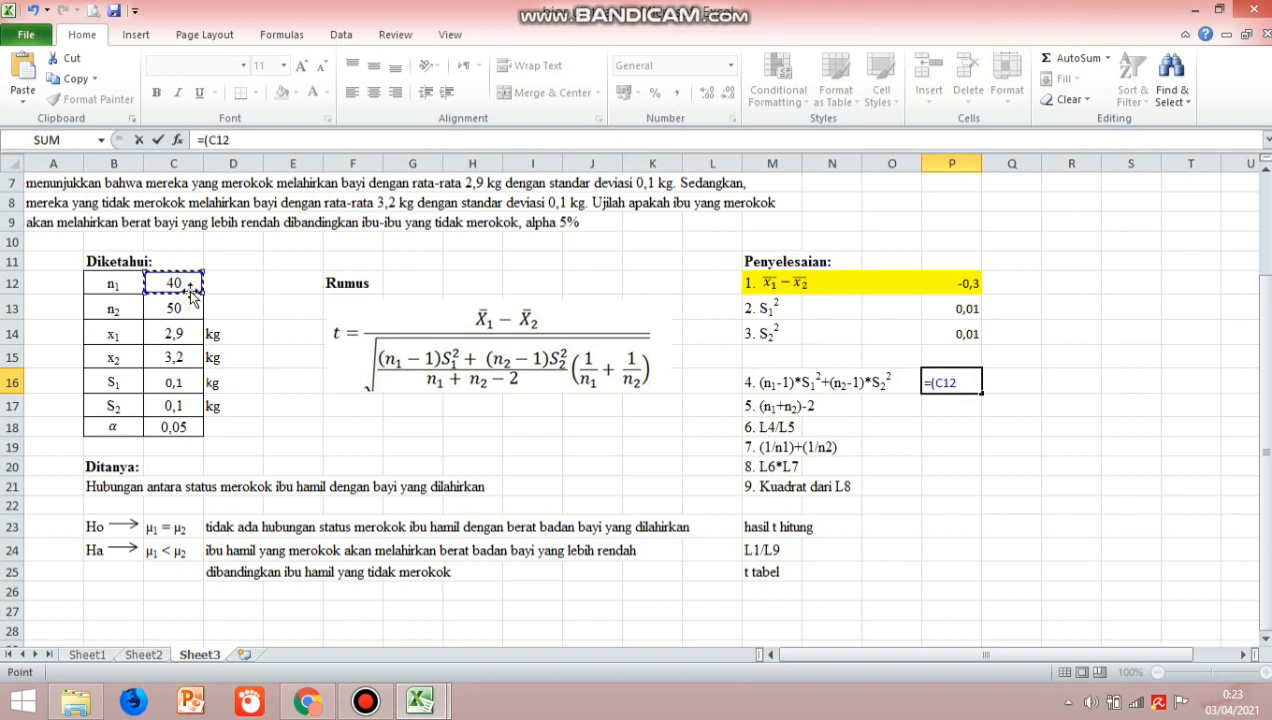
pyautogui.write('-1)*')
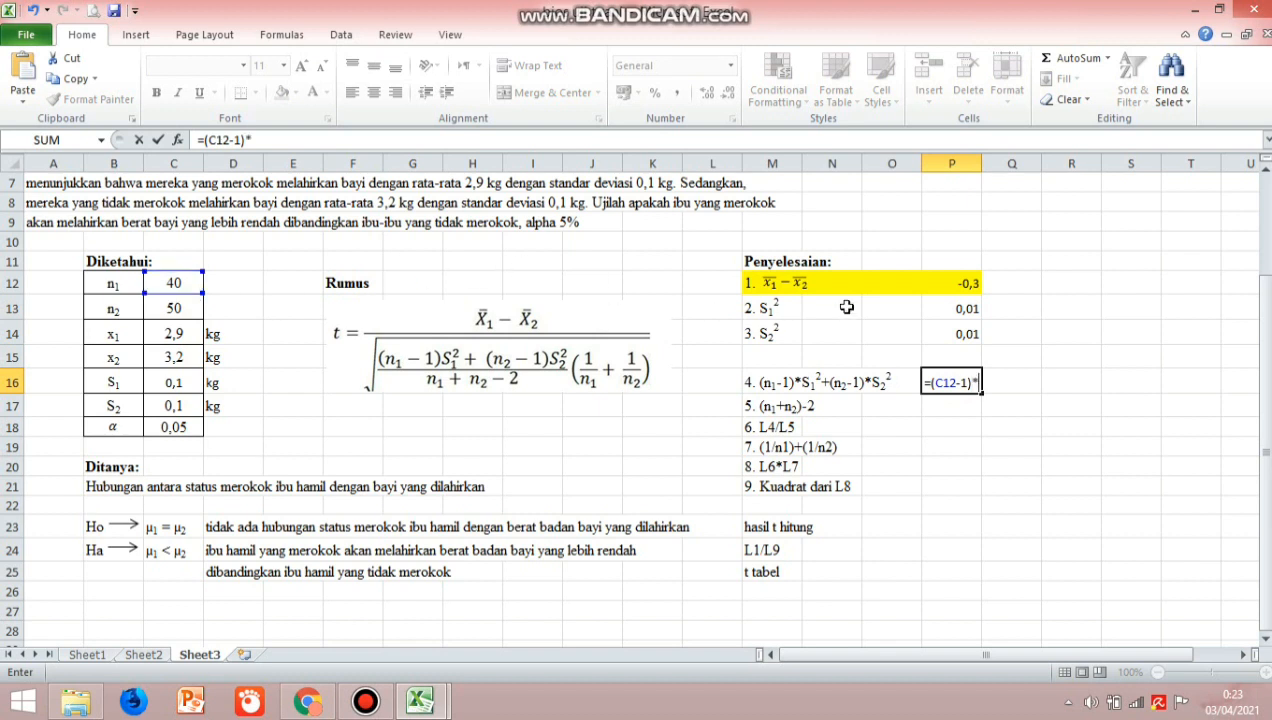
pyautogui.click(954, 312)
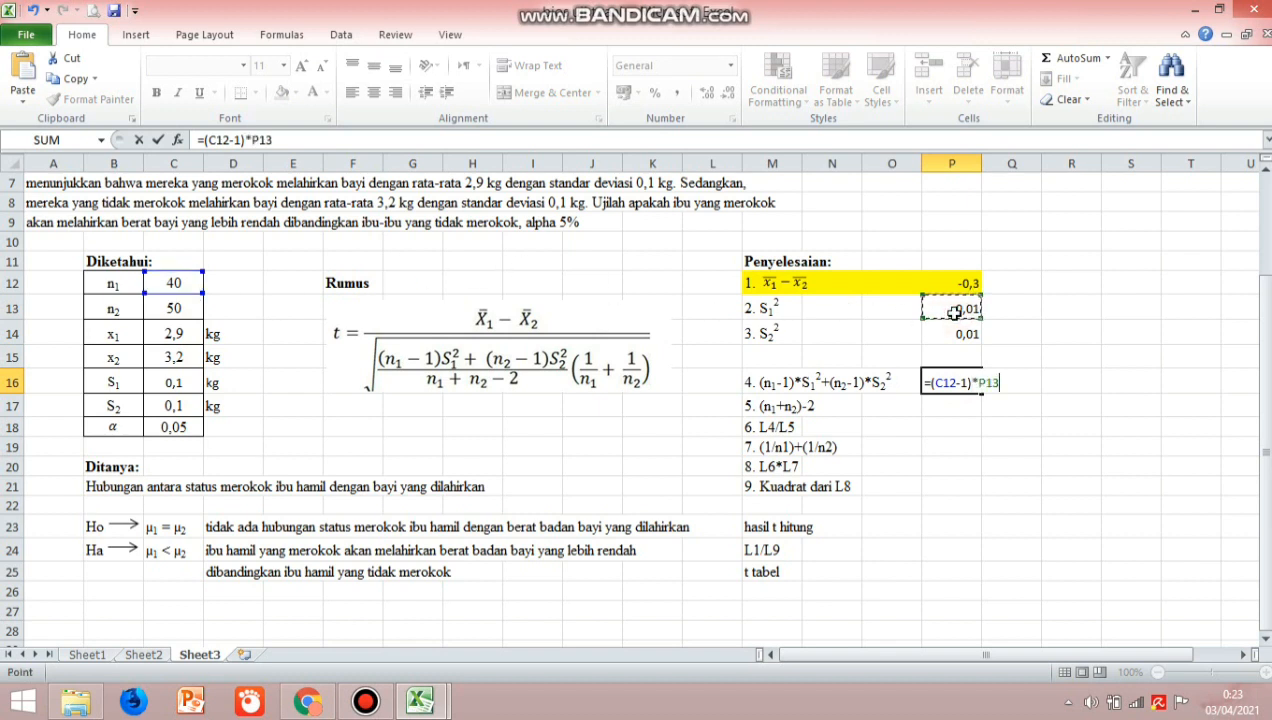
pyautogui.write('+(')
pyautogui.click(187, 308)
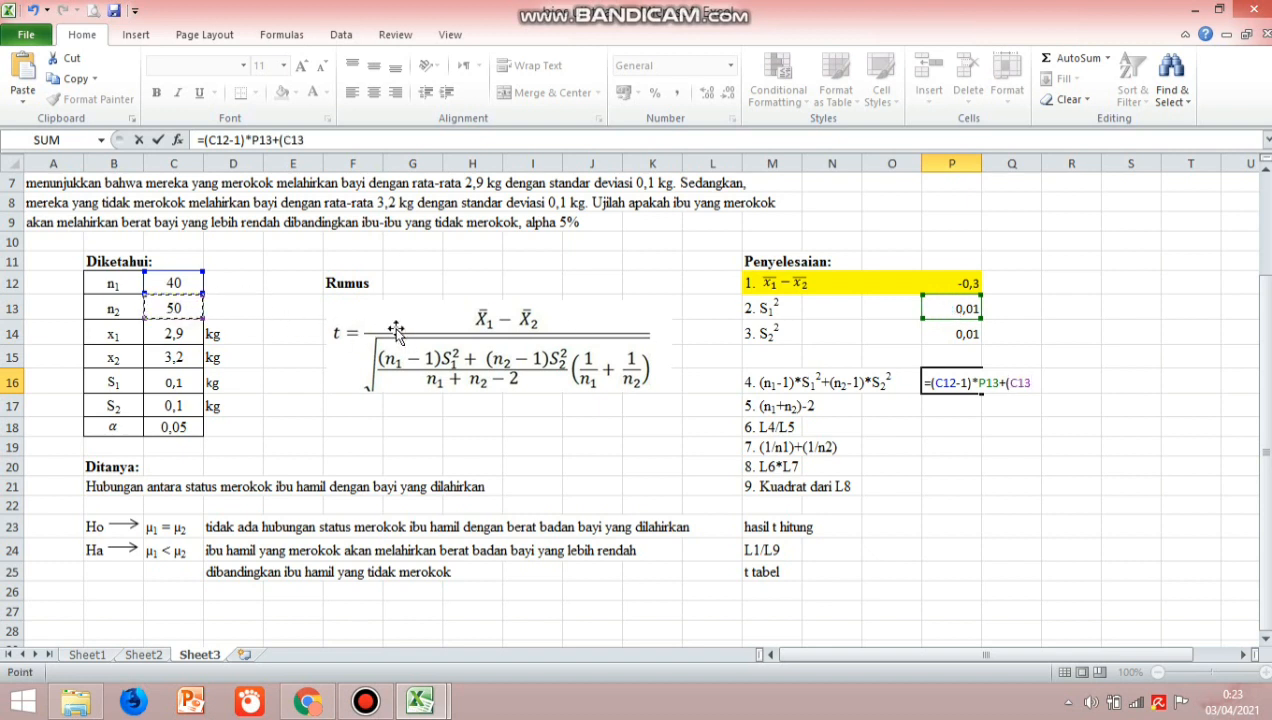
pyautogui.write('-')
pyautogui.write('1)*')
pyautogui.click(958, 334)
pyautogui.press('Return')
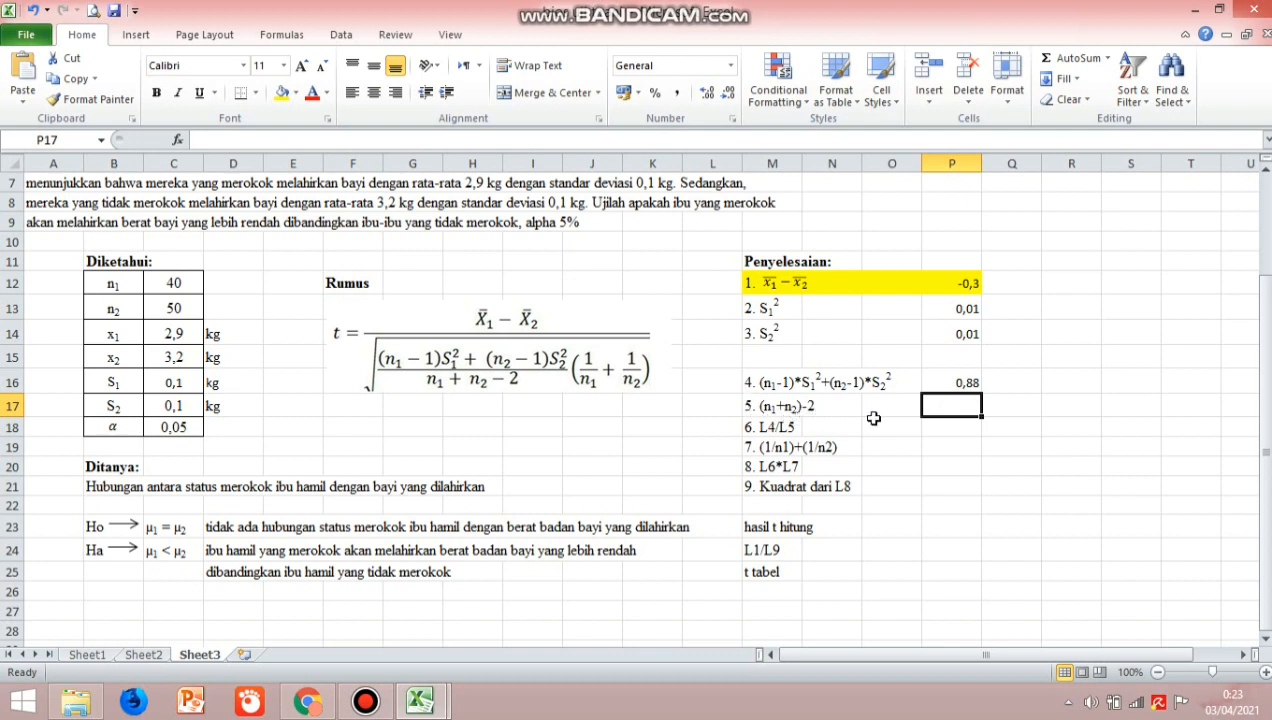
# - Calculate the degrees of freedom, n1 plus n2 minus 2, in cell P17 with the formula =(C12+C13)-2
pyautogui.write('=')
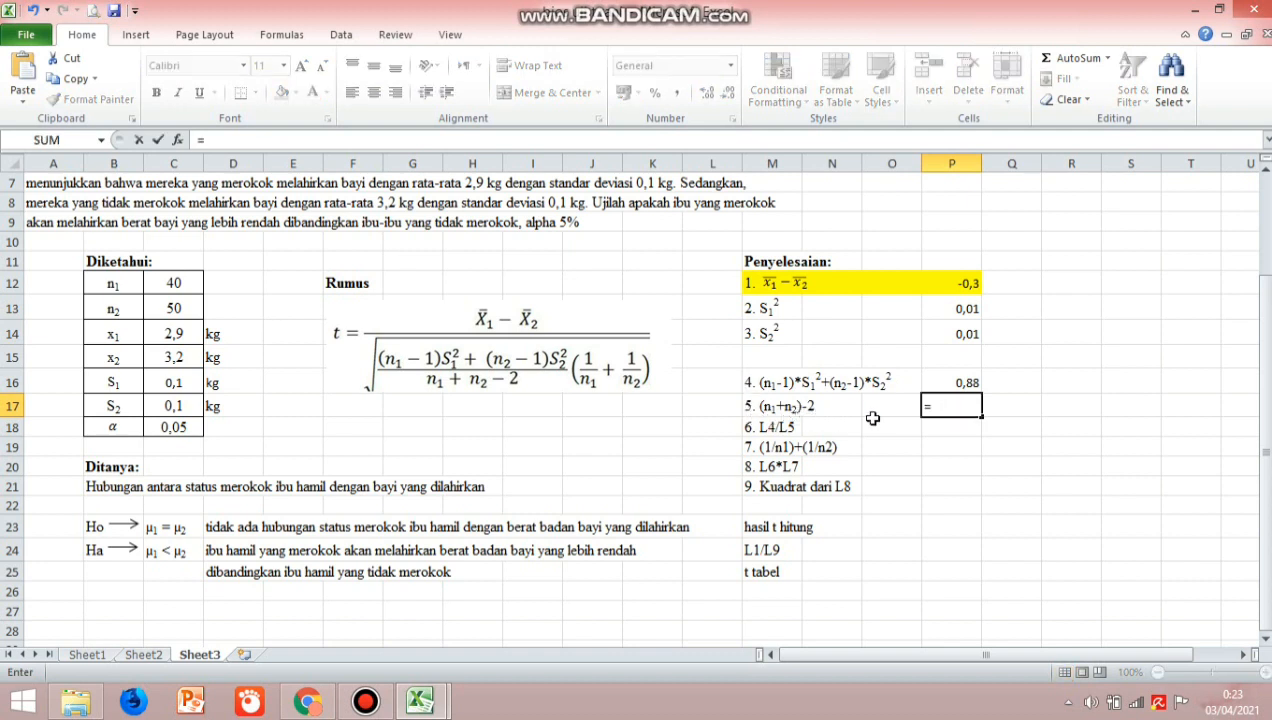
pyautogui.write('(')
pyautogui.click(174, 283)
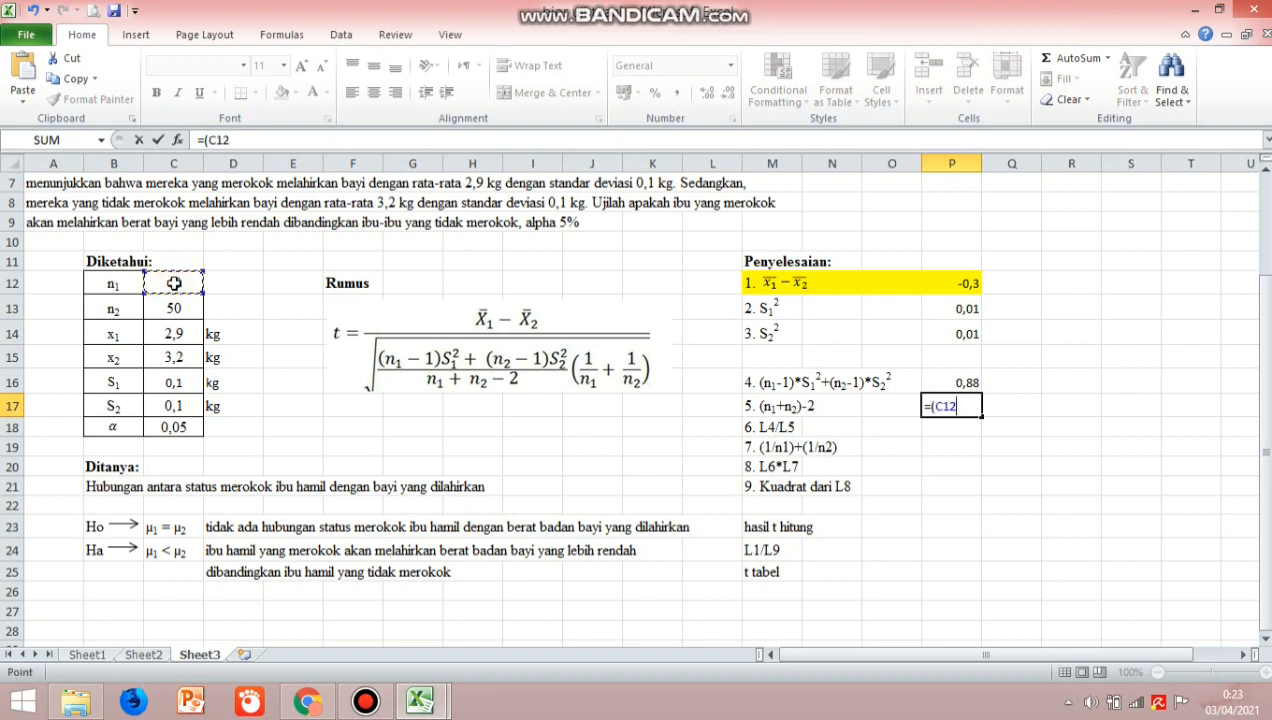
pyautogui.write('+')
pyautogui.click(180, 309)
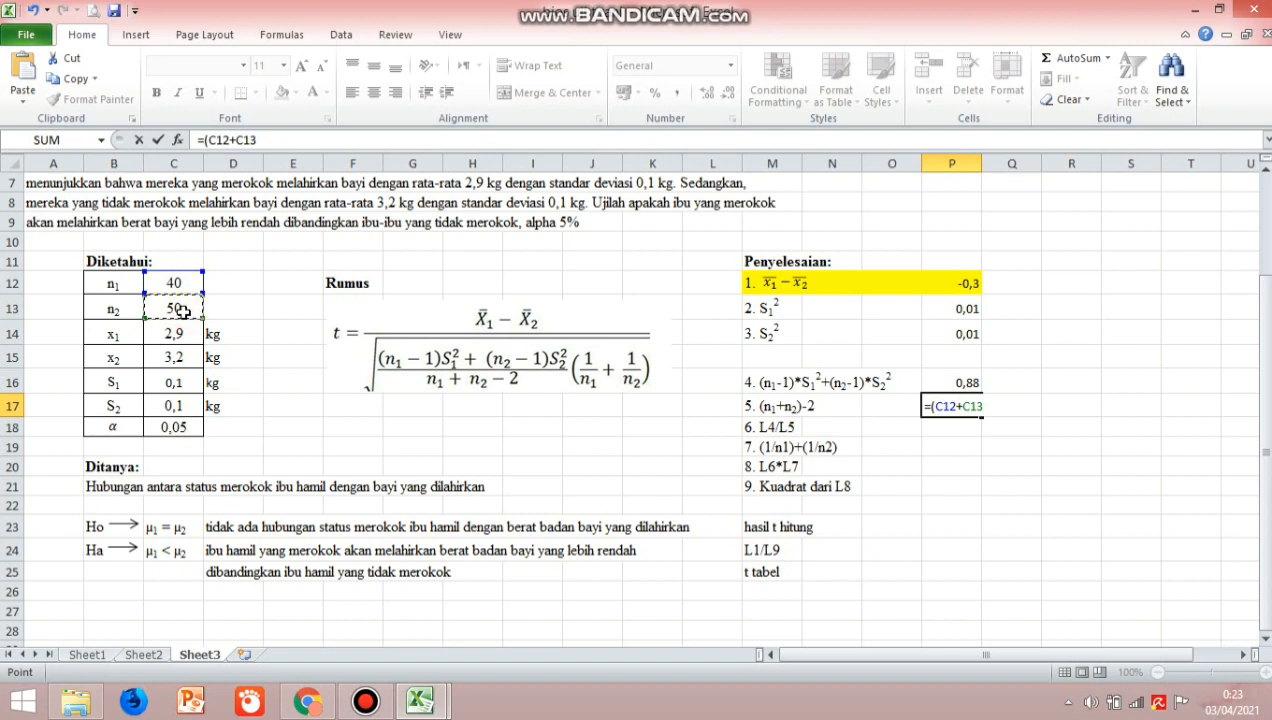
pyautogui.write(')-2')
pyautogui.press('Return')
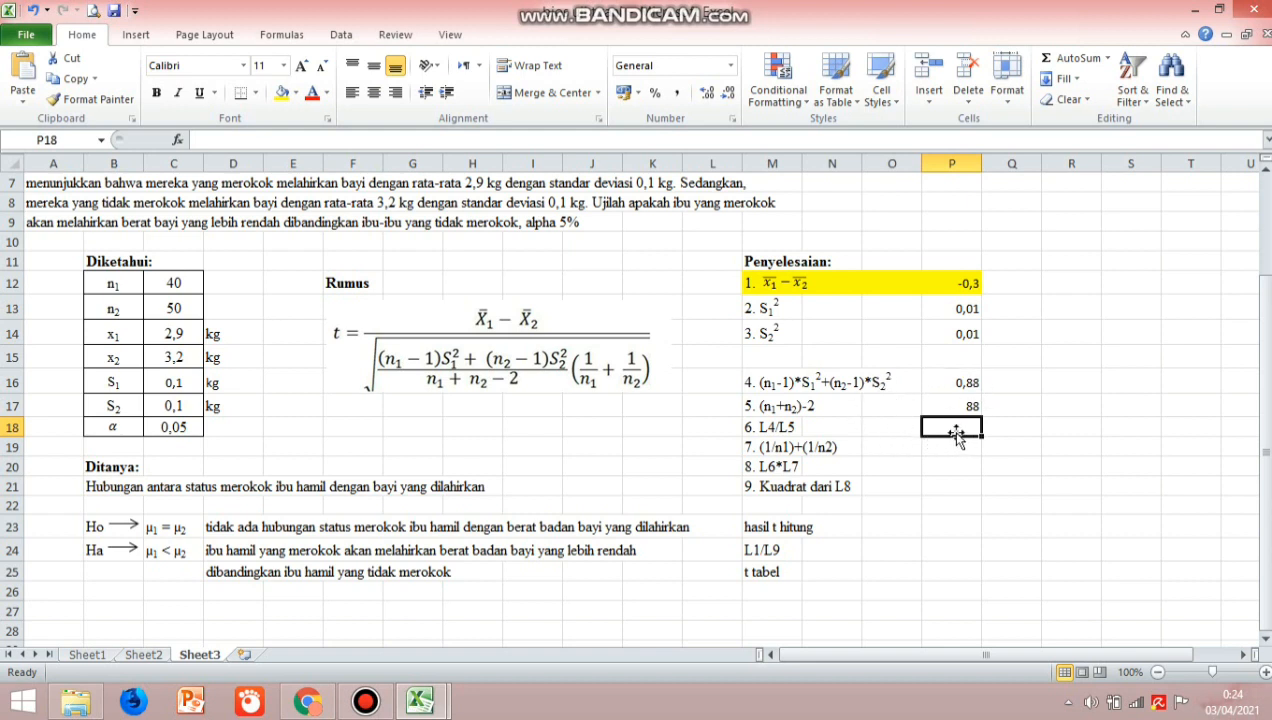
# - Calculate the L4/L5 quotient in cell P18 with the formula =P16/P17 and fill cells M18 to P18 with yellow
pyautogui.write('=')
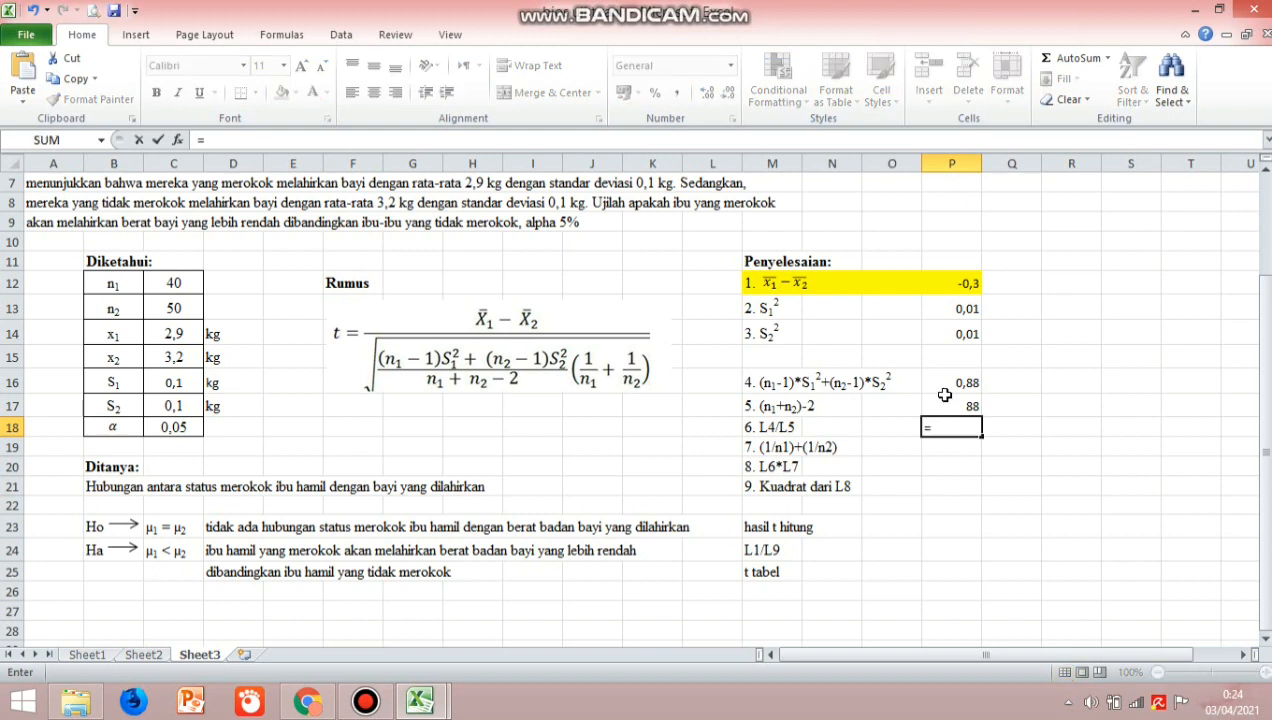
pyautogui.click(941, 389)
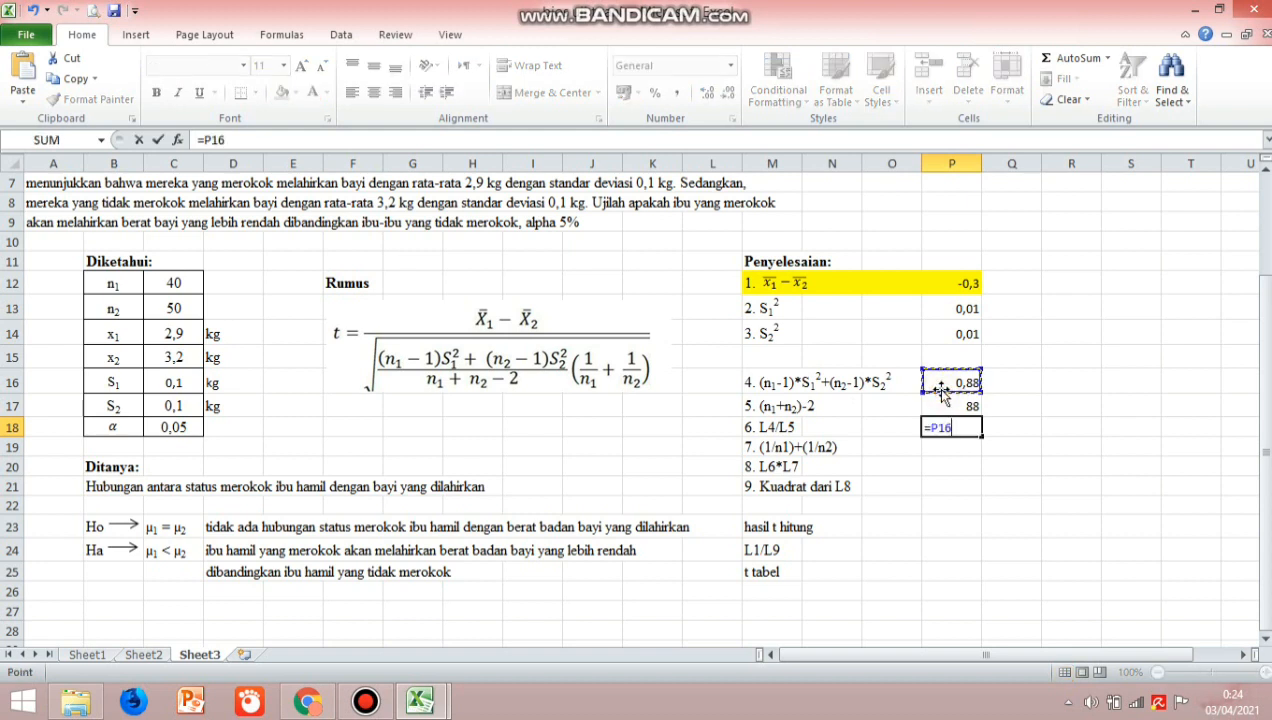
pyautogui.write('/')
pyautogui.click(944, 407)
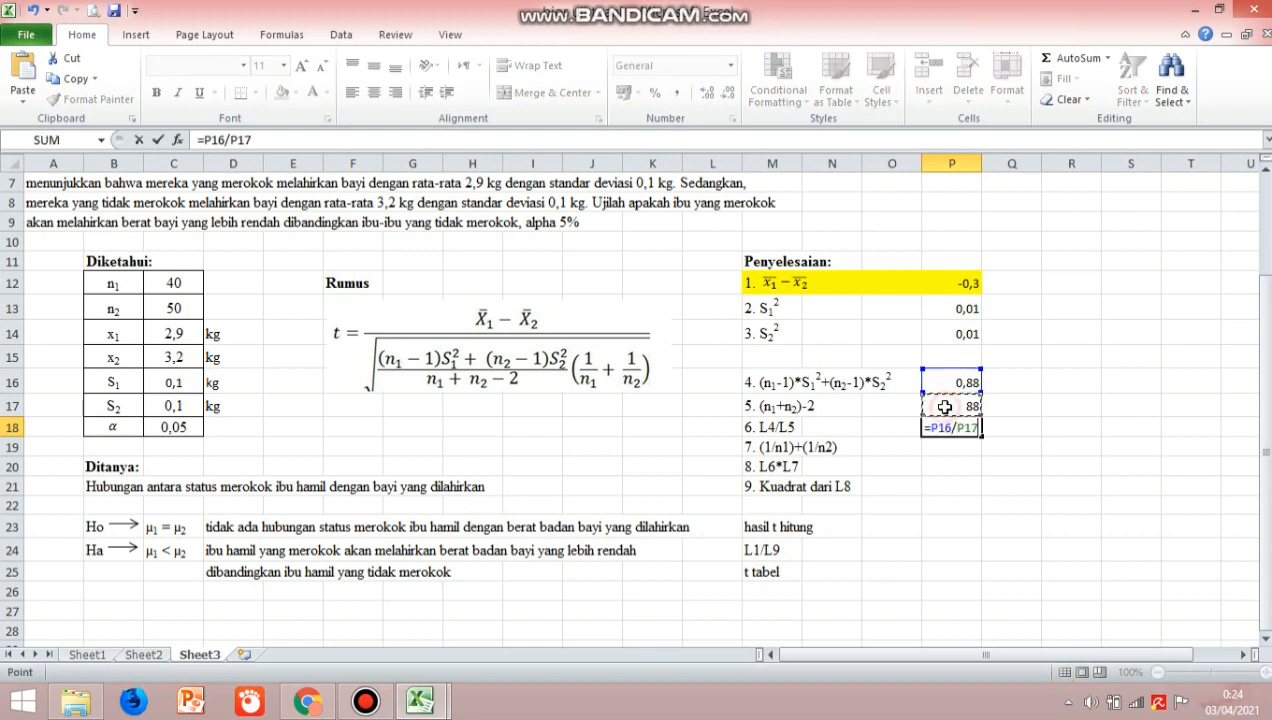
pyautogui.press('Return')
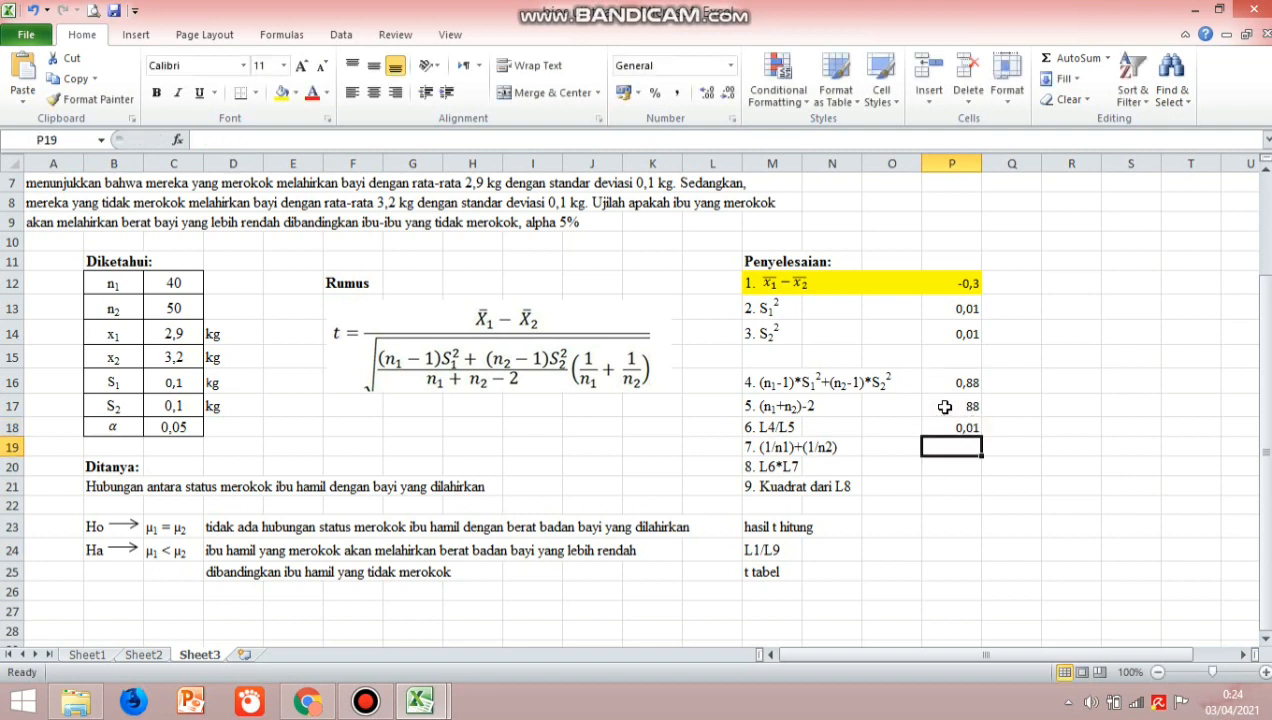
pyautogui.moveTo(930, 427); pyautogui.dragTo(788, 425)
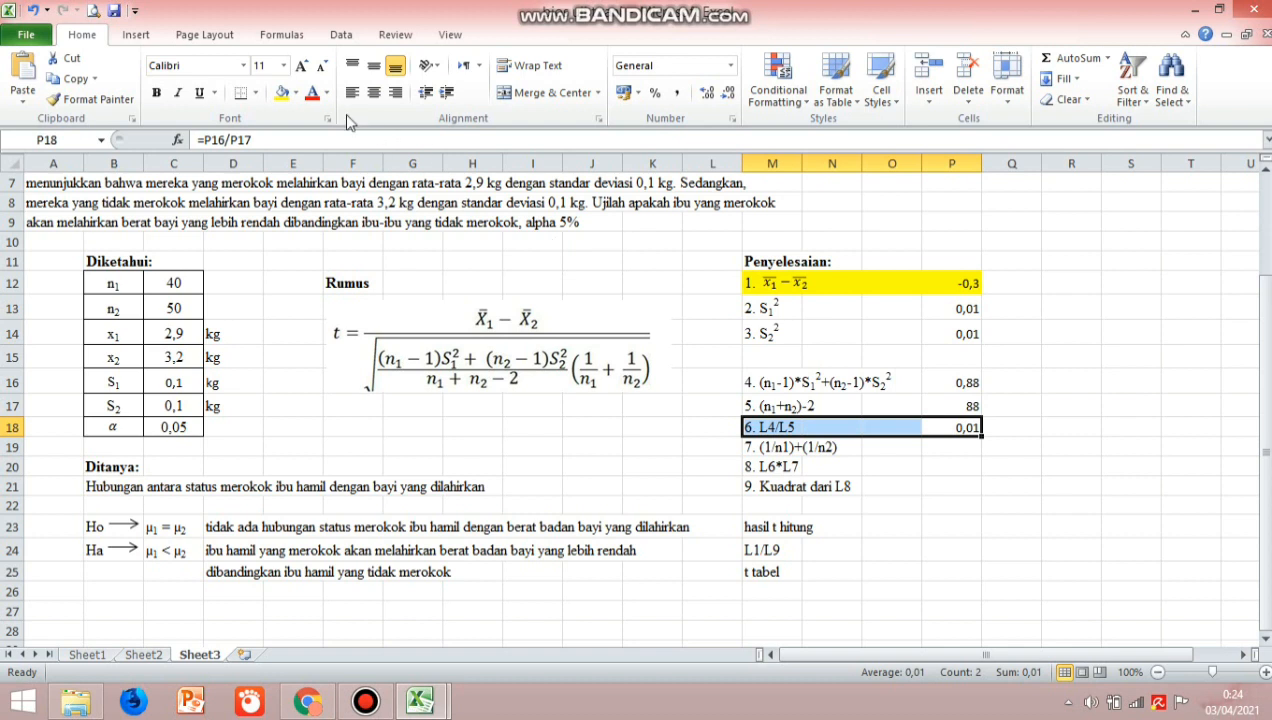
pyautogui.click(283, 93)
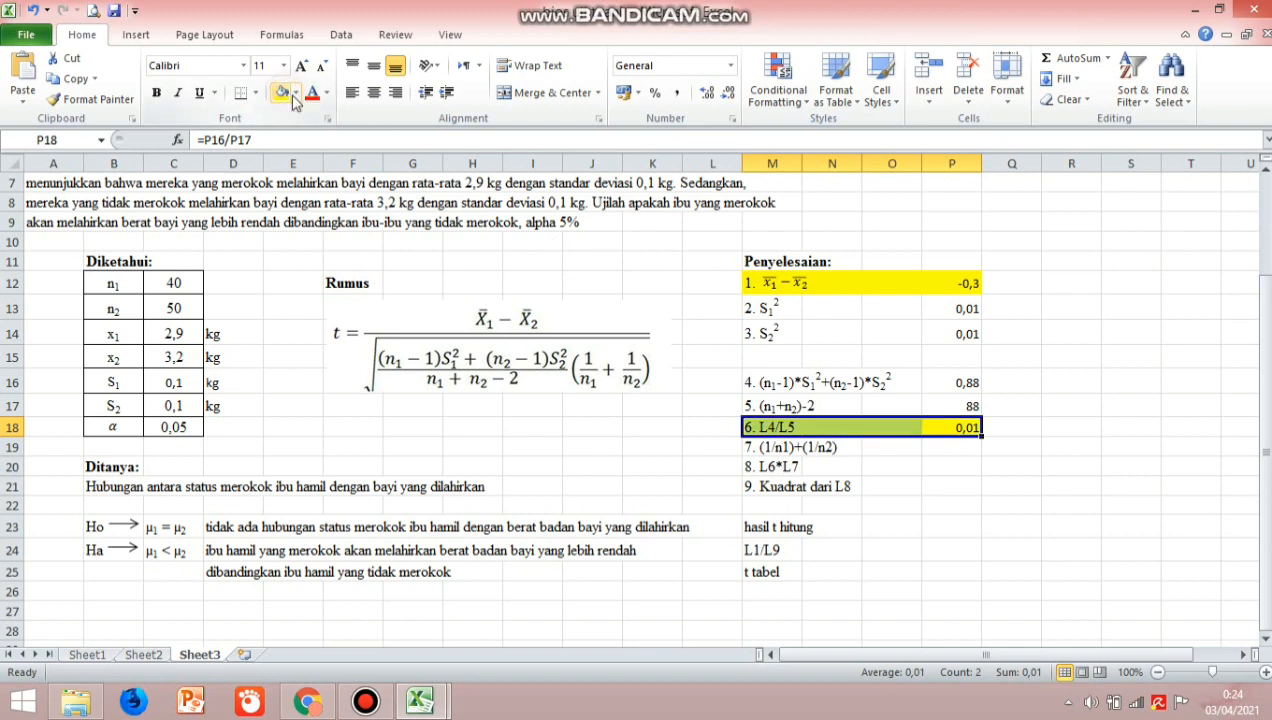
# - Calculate the sum of the sample-size reciprocals in cell P19 with the formula =(1/C12)+(1/C13)
pyautogui.click(933, 464)
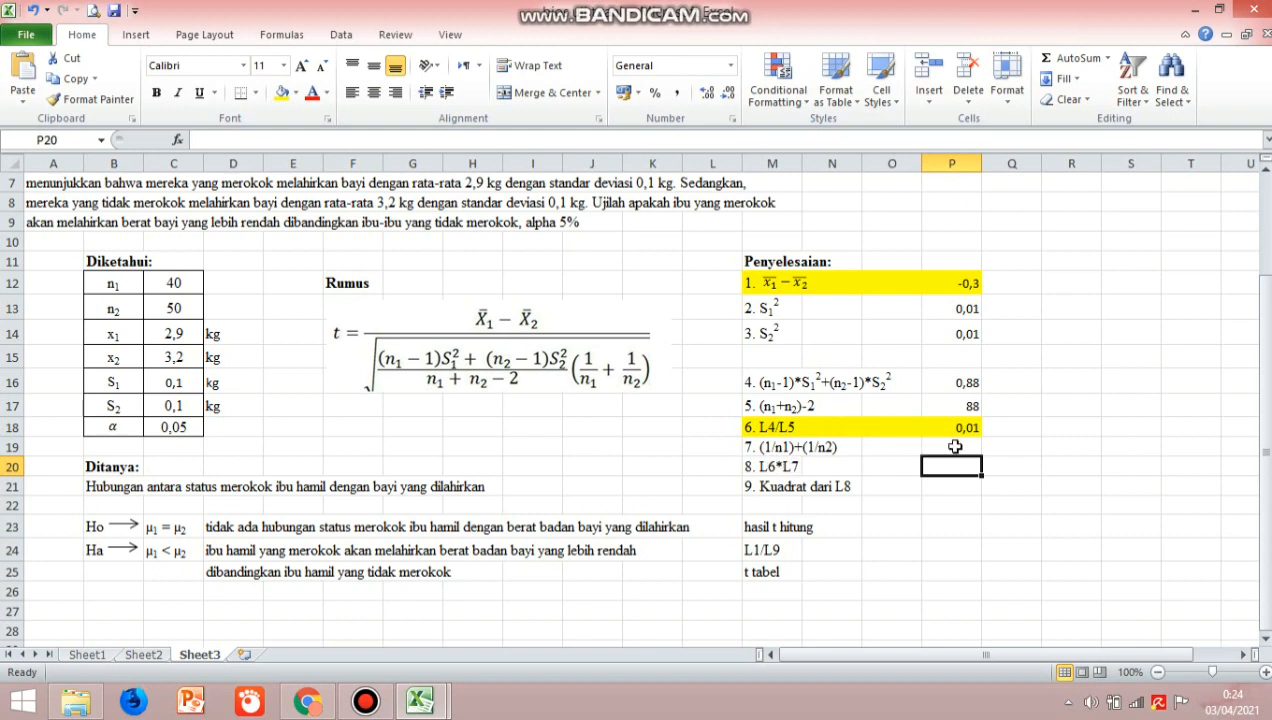
pyautogui.click(941, 447)
pyautogui.write('=(1/C12')
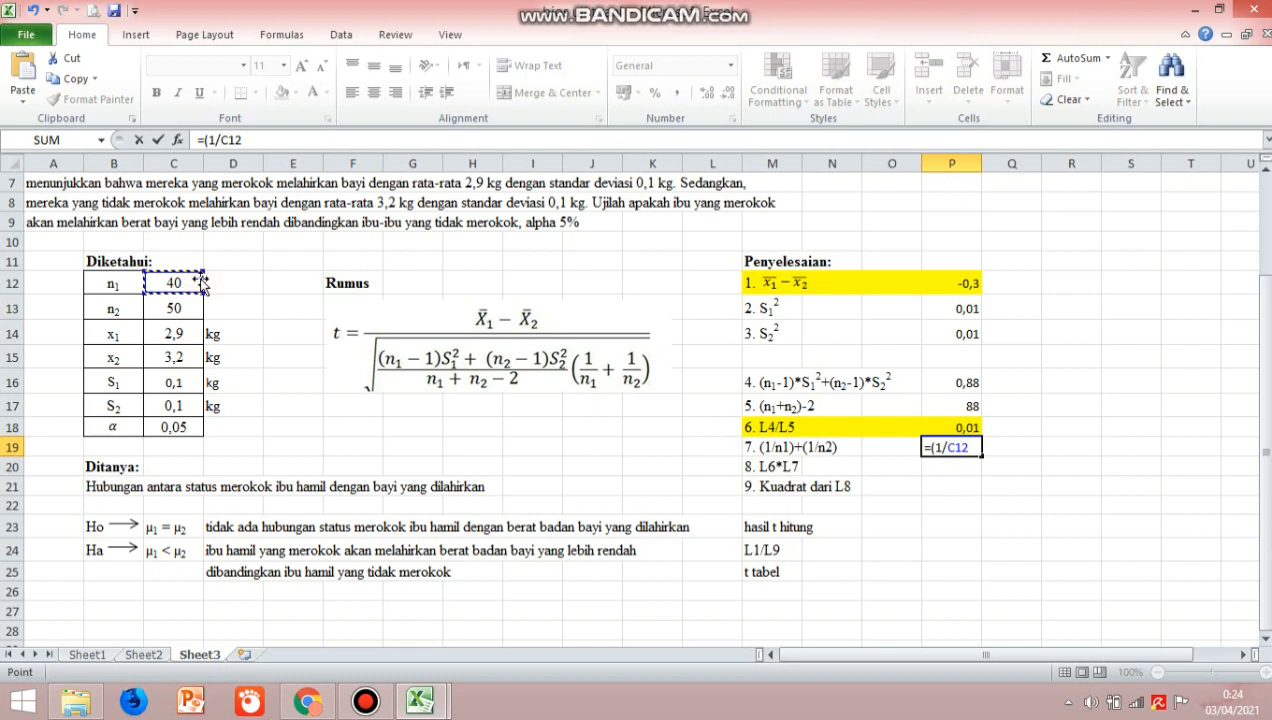
pyautogui.write(')+')
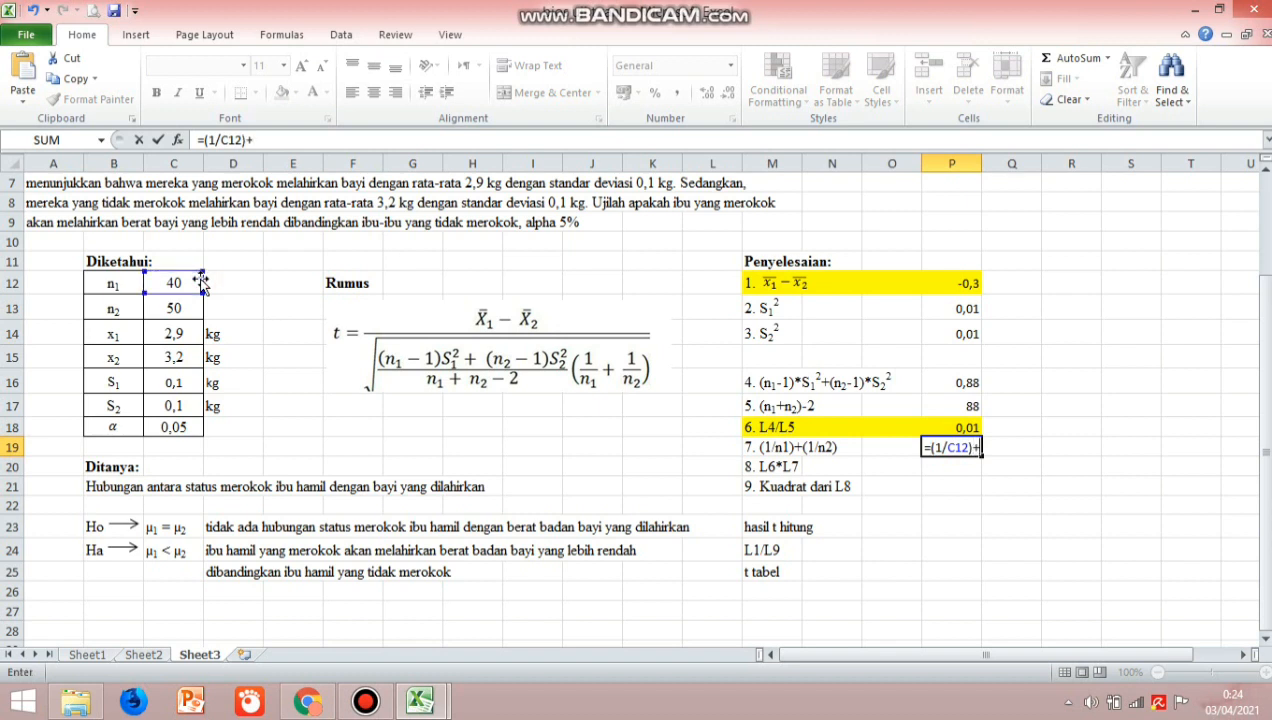
pyautogui.write('(1/')
pyautogui.click(190, 314)
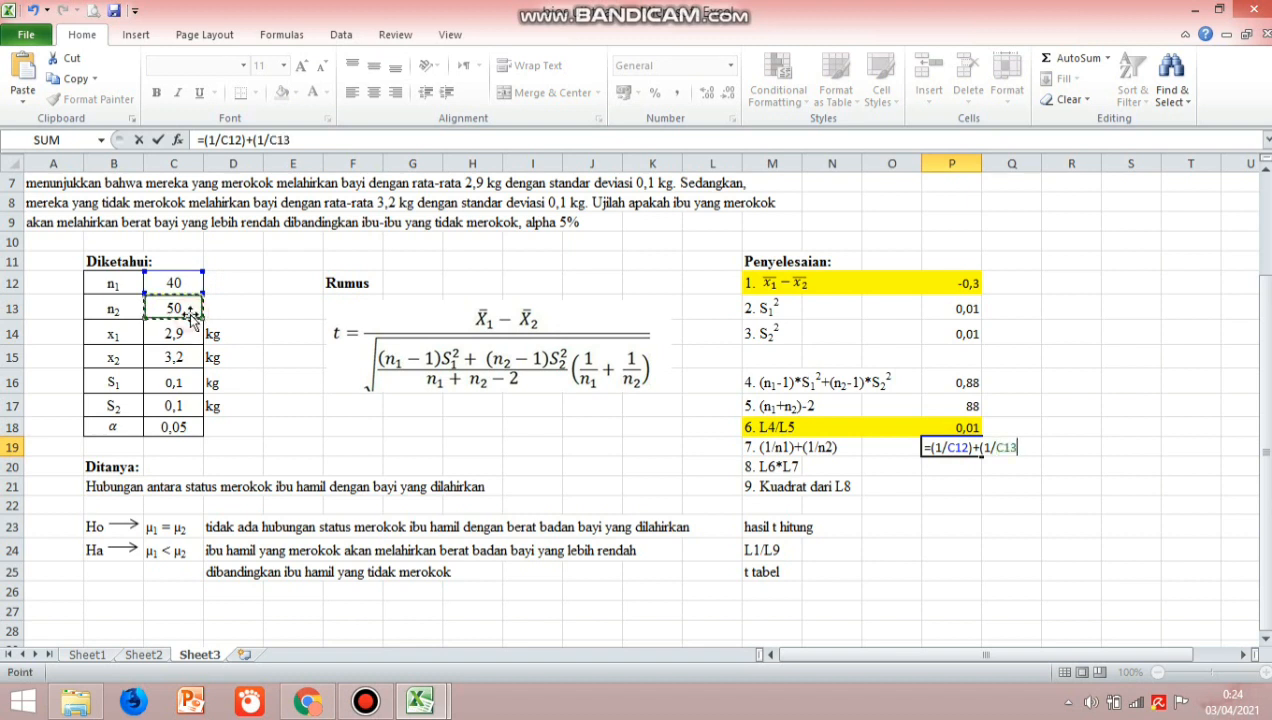
pyautogui.write(')')
pyautogui.press('Return')
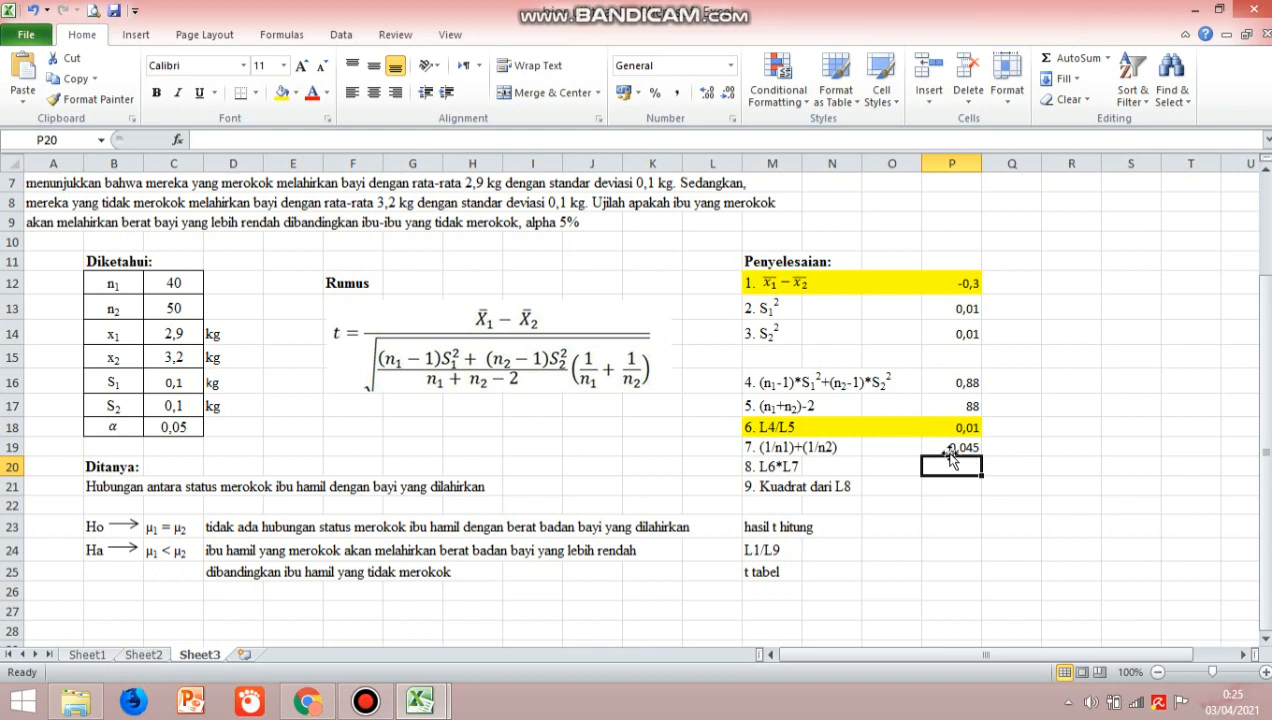
# - Calculate the L6*L7 product in cell P20 with the formula =P18*P19
pyautogui.write('=')
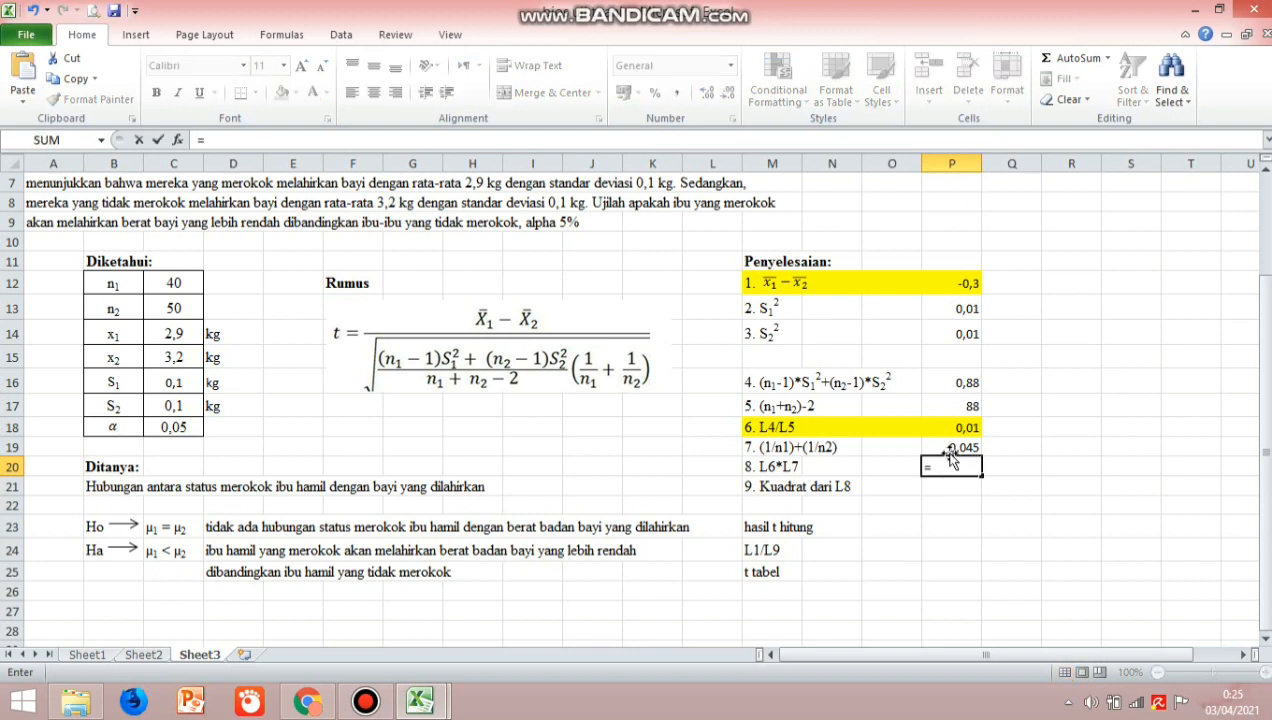
pyautogui.click(972, 428)
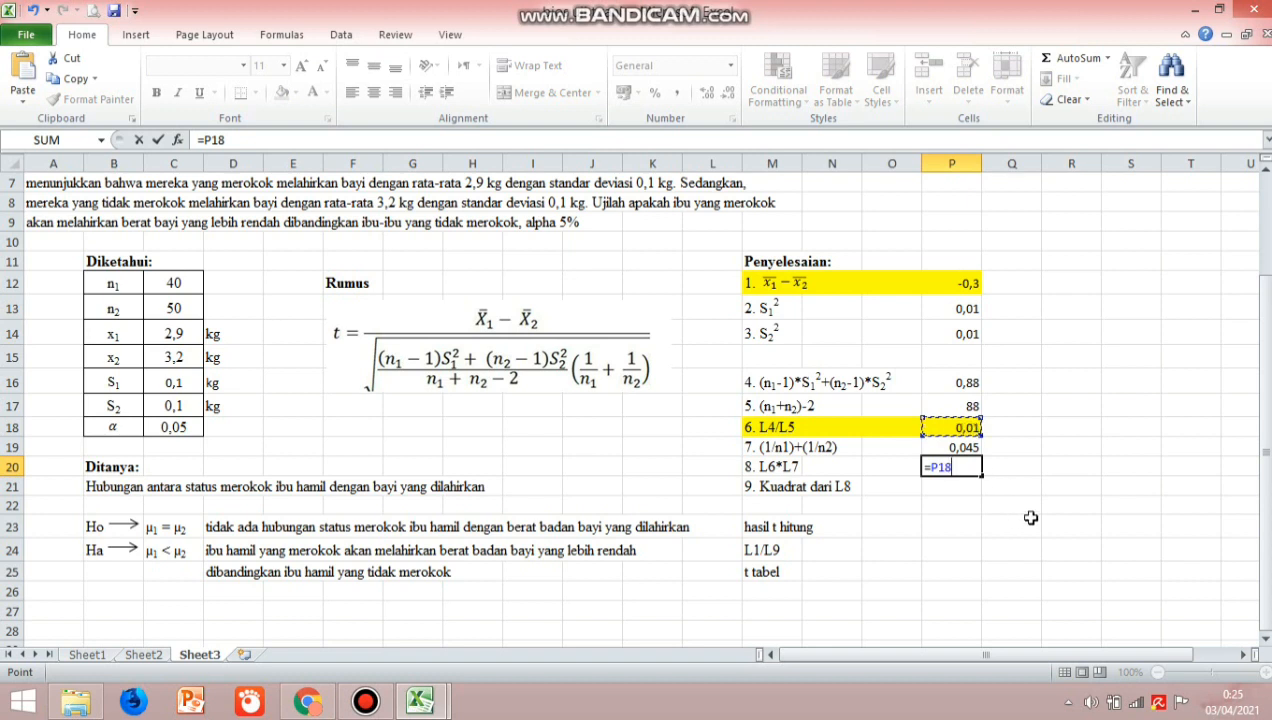
pyautogui.write('*')
pyautogui.click(956, 446)
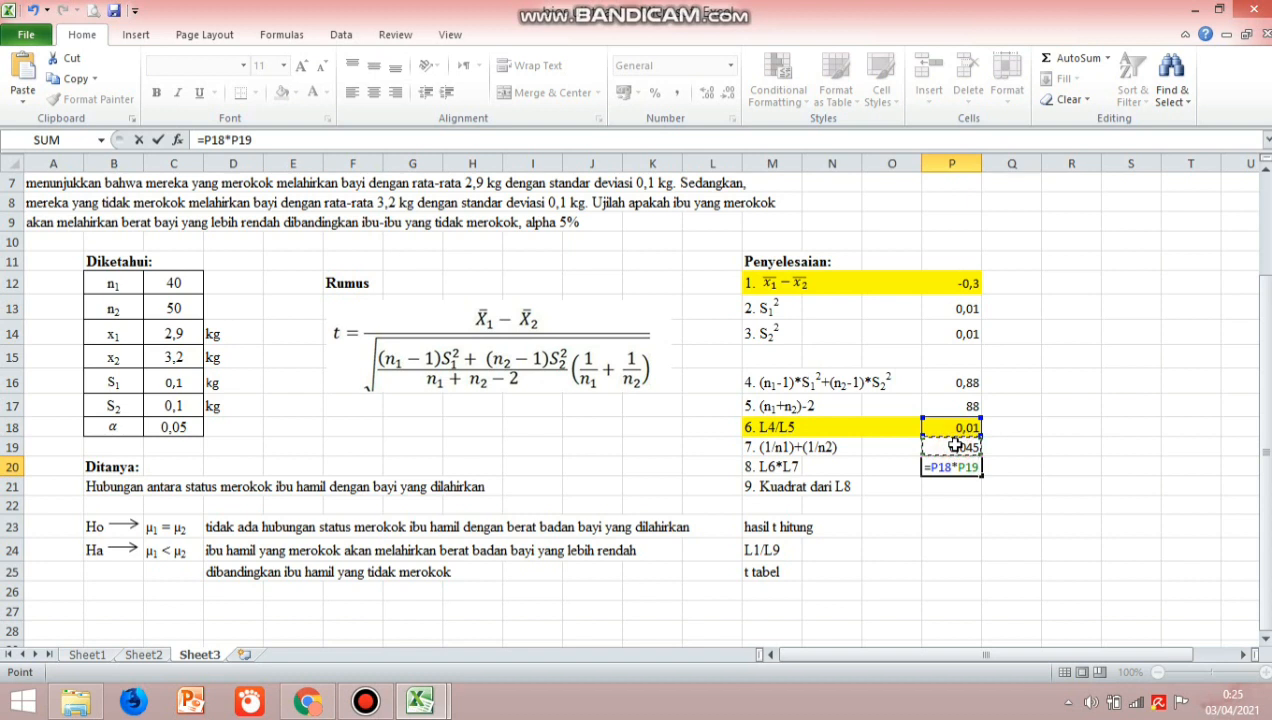
pyautogui.press('Return')
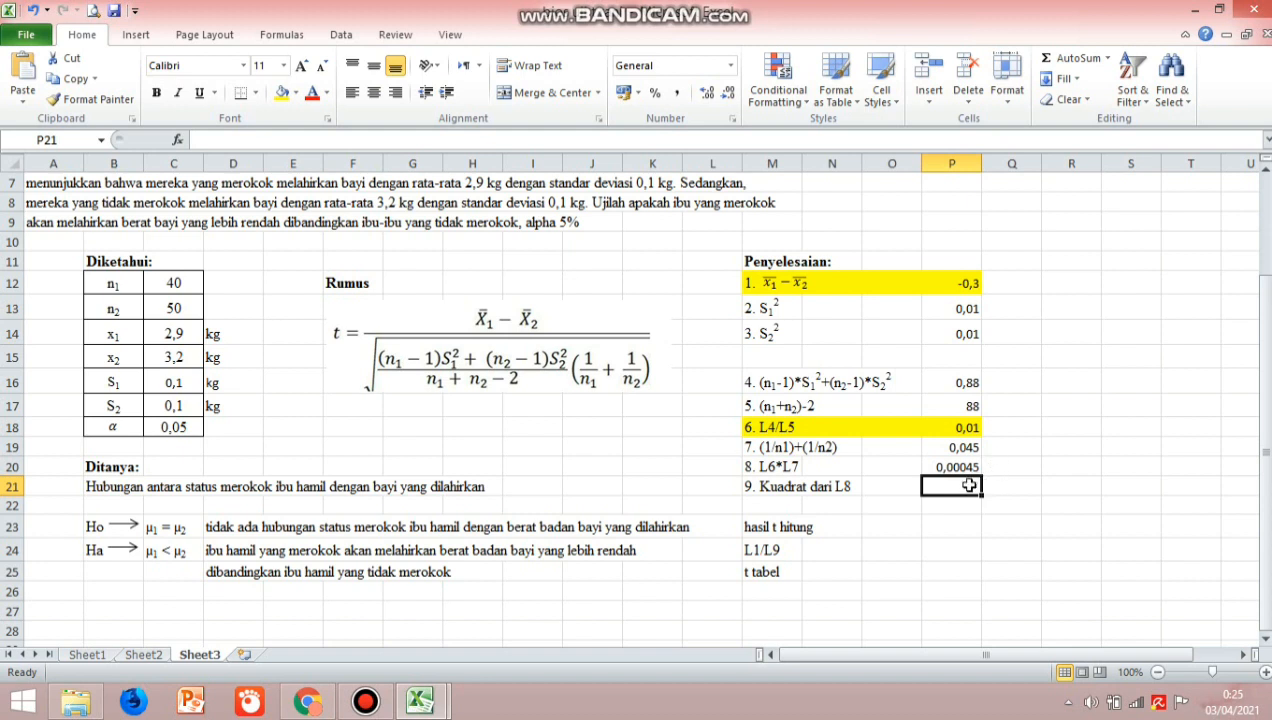
# - Calculate the square root of L8 in cell P21 with =SQRT(P20) and fill cells M21 to P21 with yellow
pyautogui.write('=')
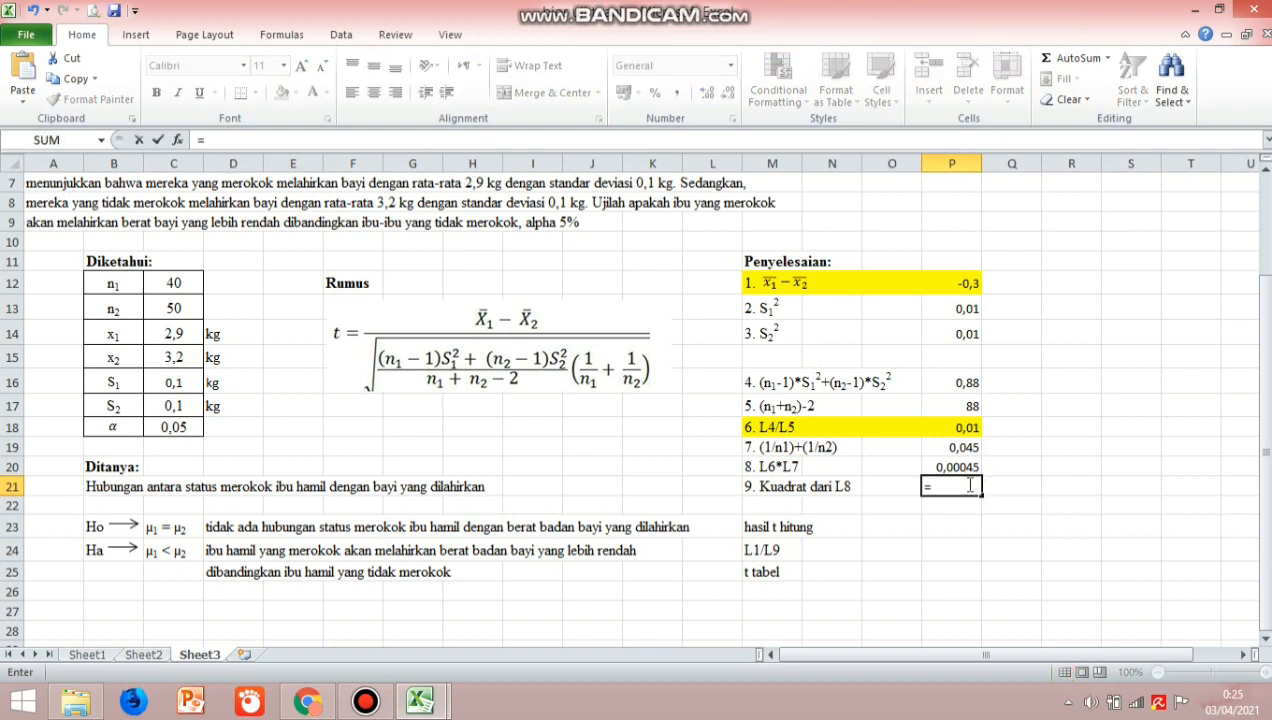
pyautogui.write('sqrt')
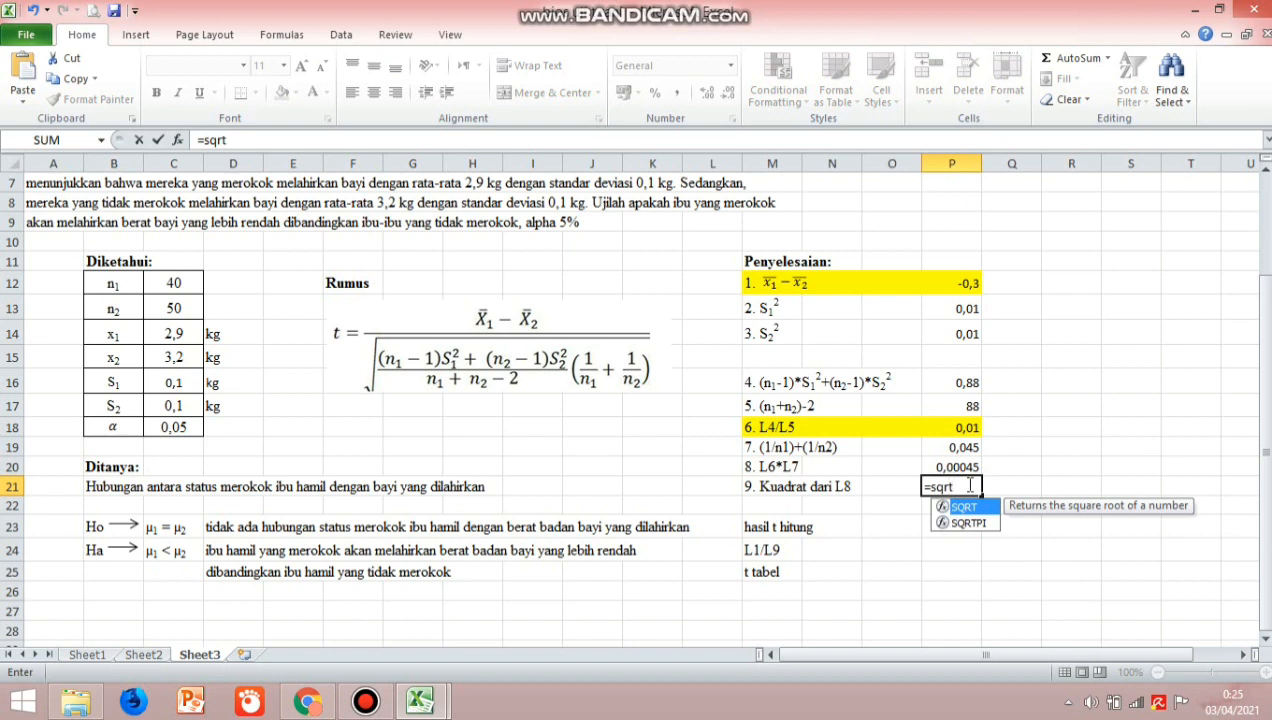
pyautogui.write('(')
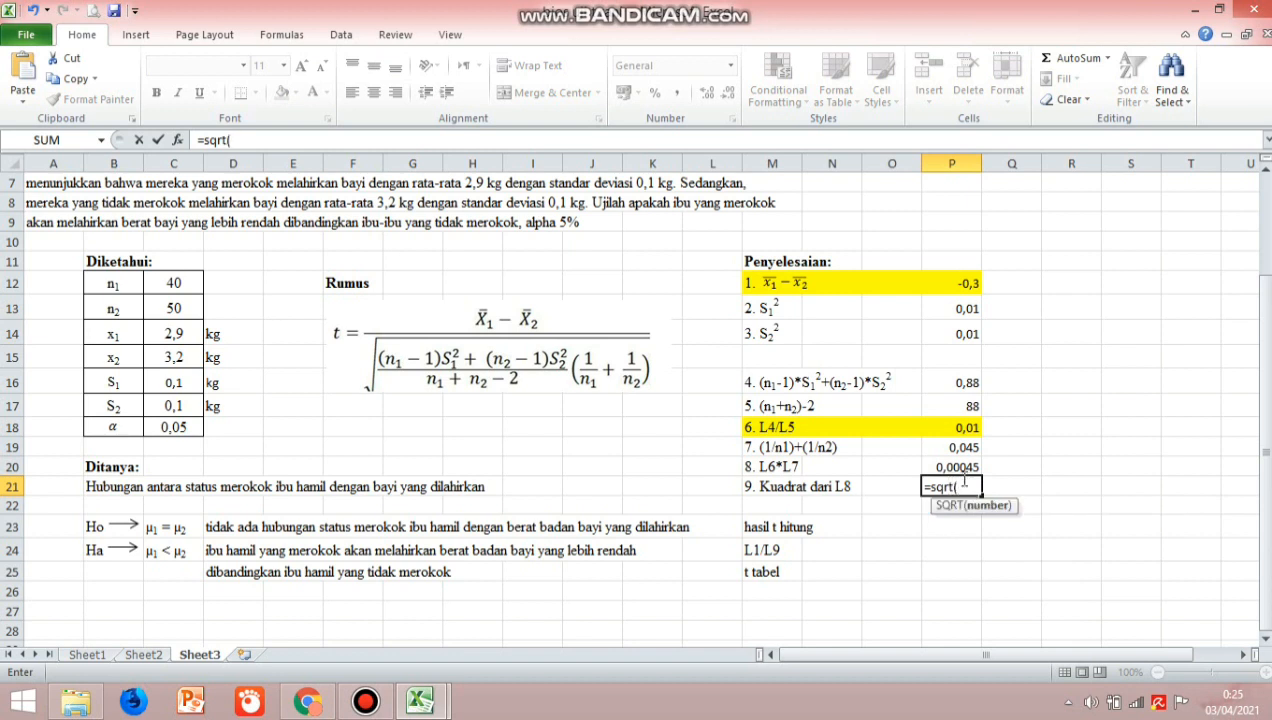
pyautogui.click(930, 466)
pyautogui.write(')')
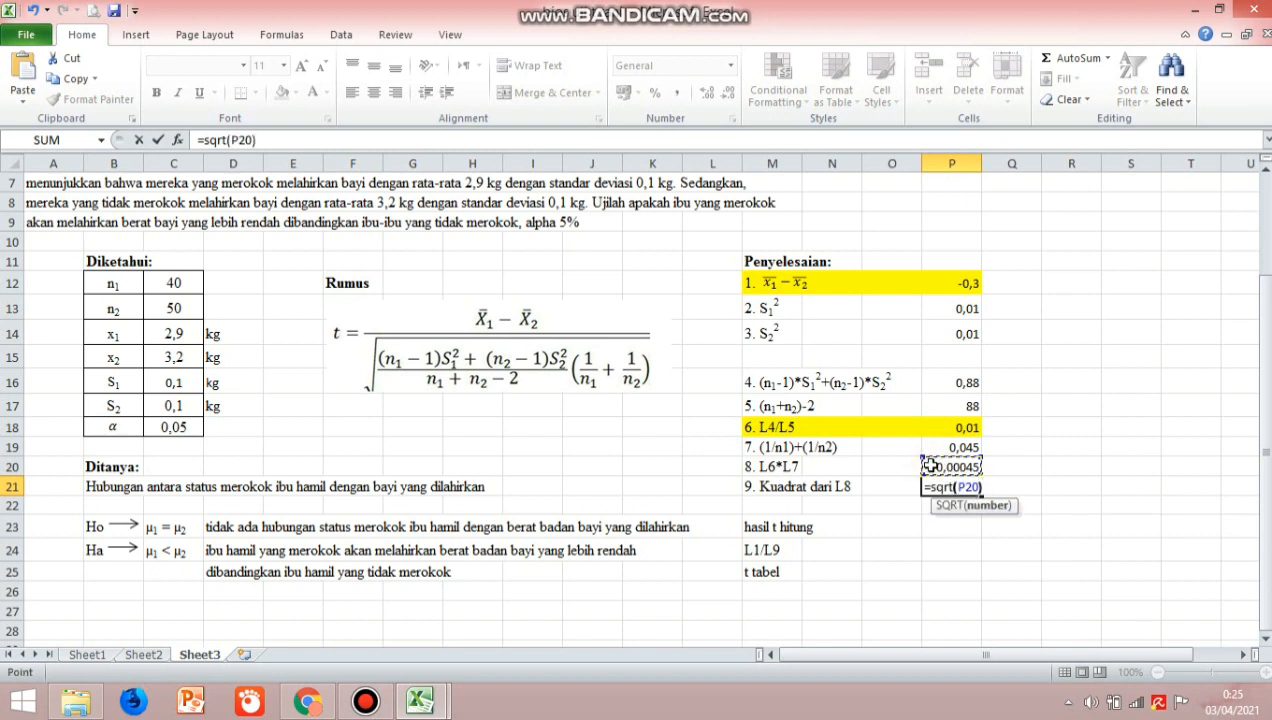
pyautogui.press('Return')
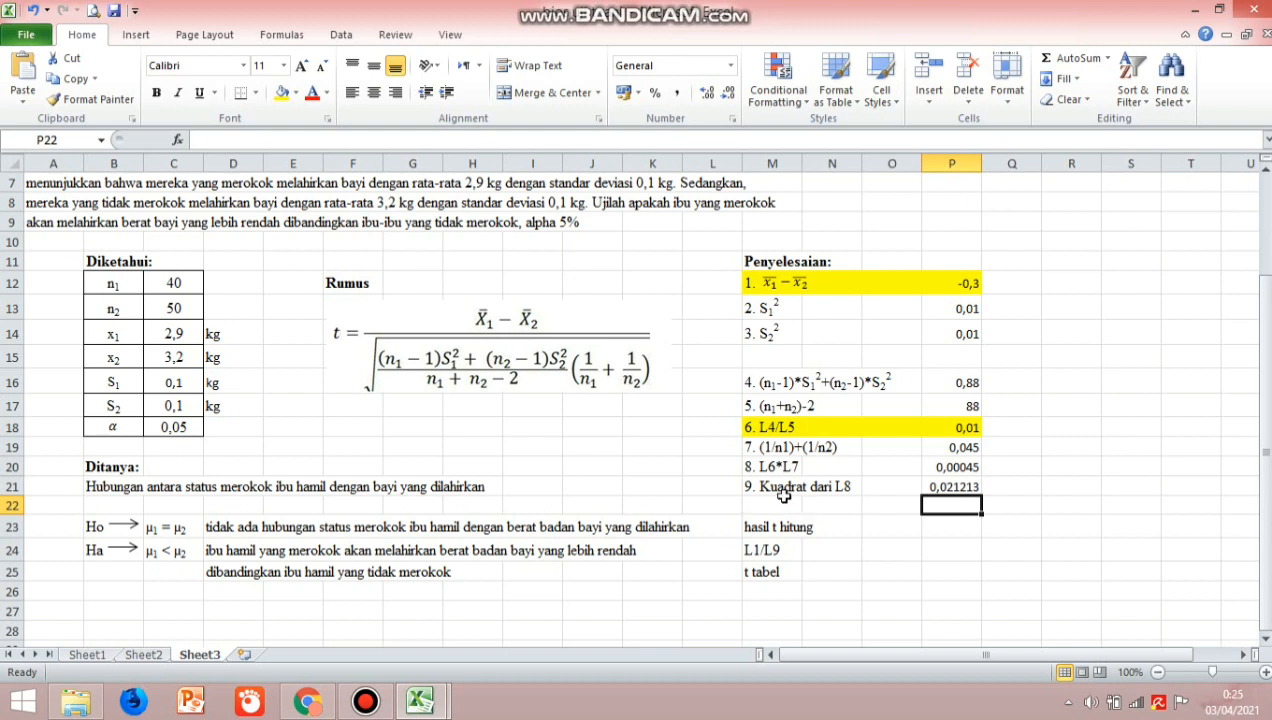
pyautogui.moveTo(745, 484); pyautogui.dragTo(978, 488)
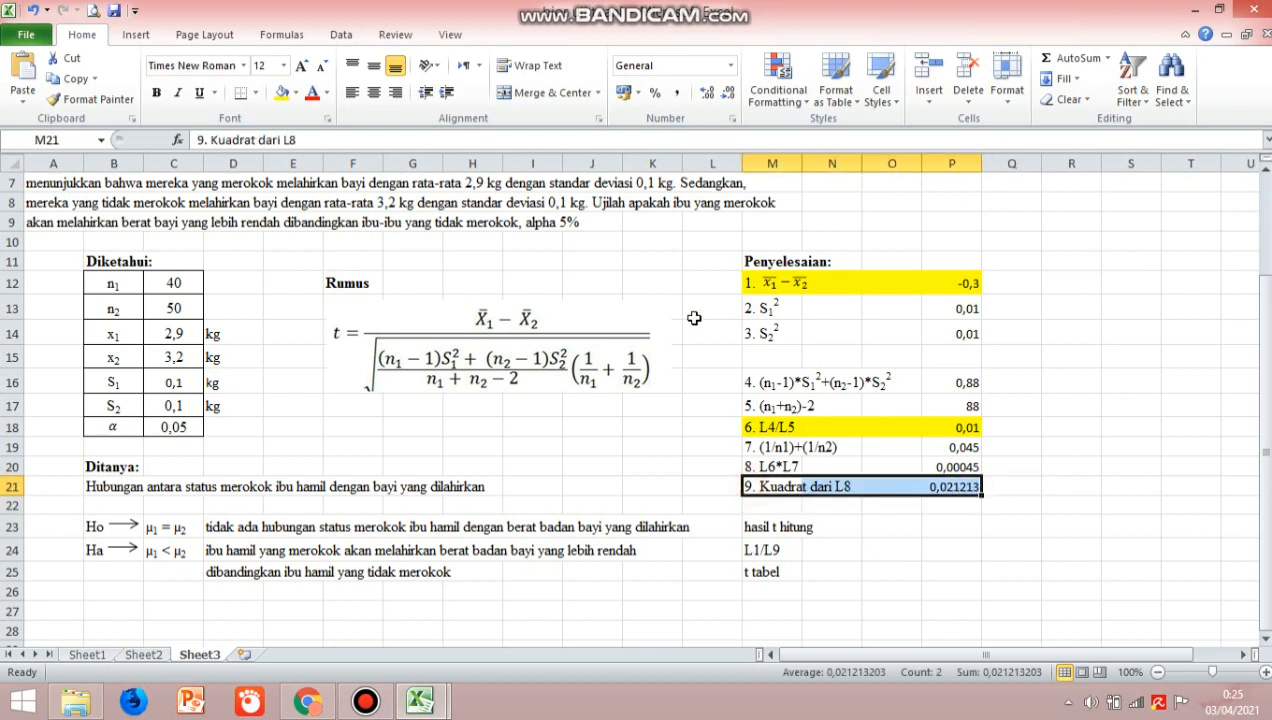
pyautogui.click(283, 93)
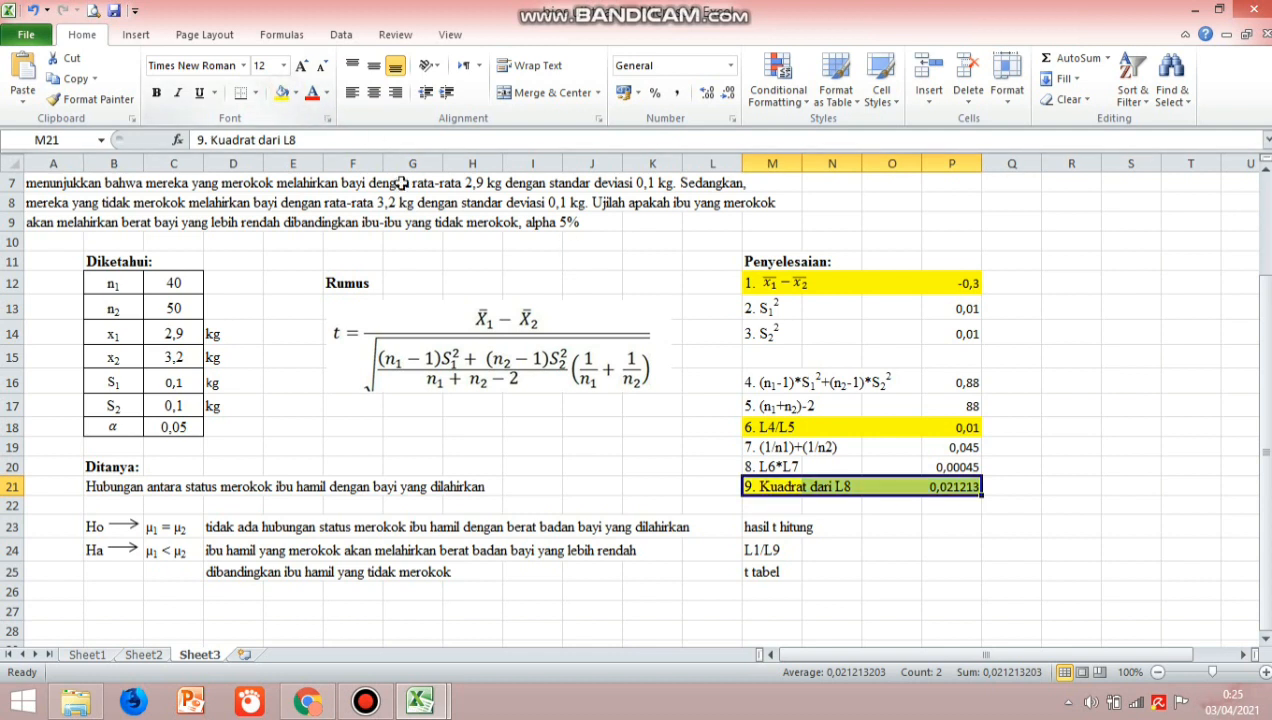
# - Calculate the t statistic (L1/L9) in cell P23 with the formula =P12/P21
pyautogui.click(955, 532)
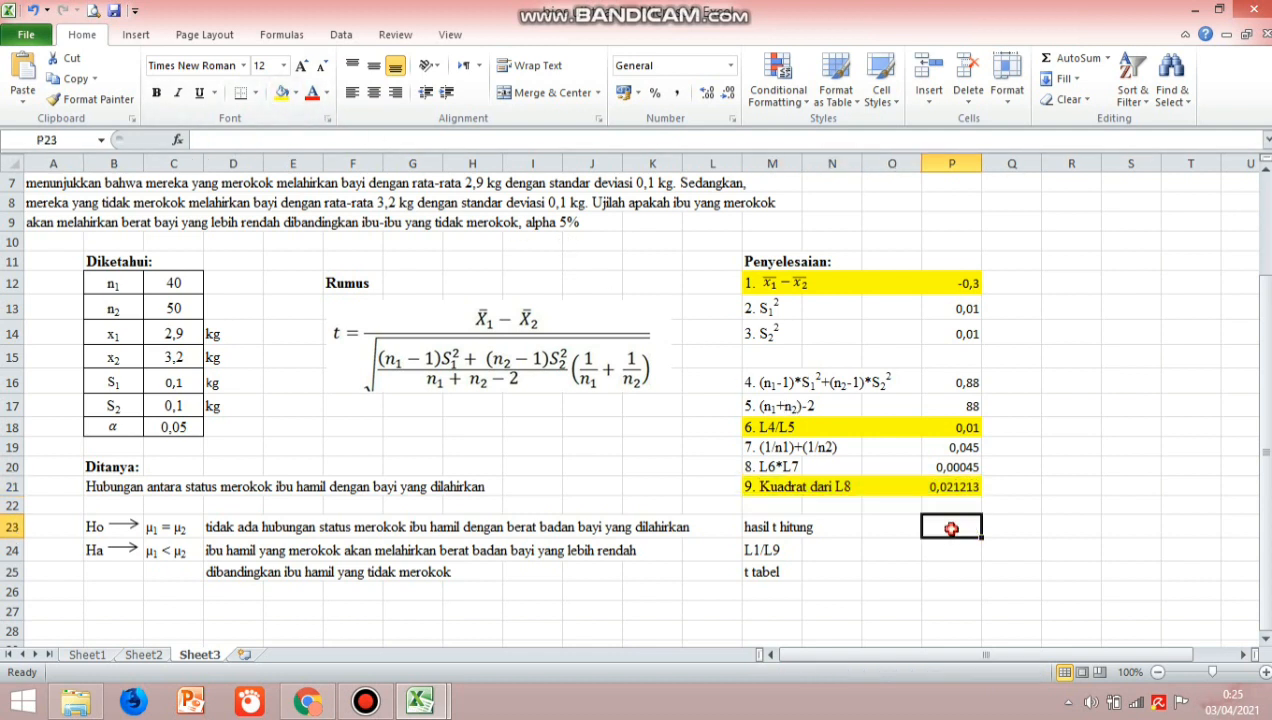
pyautogui.write('=')
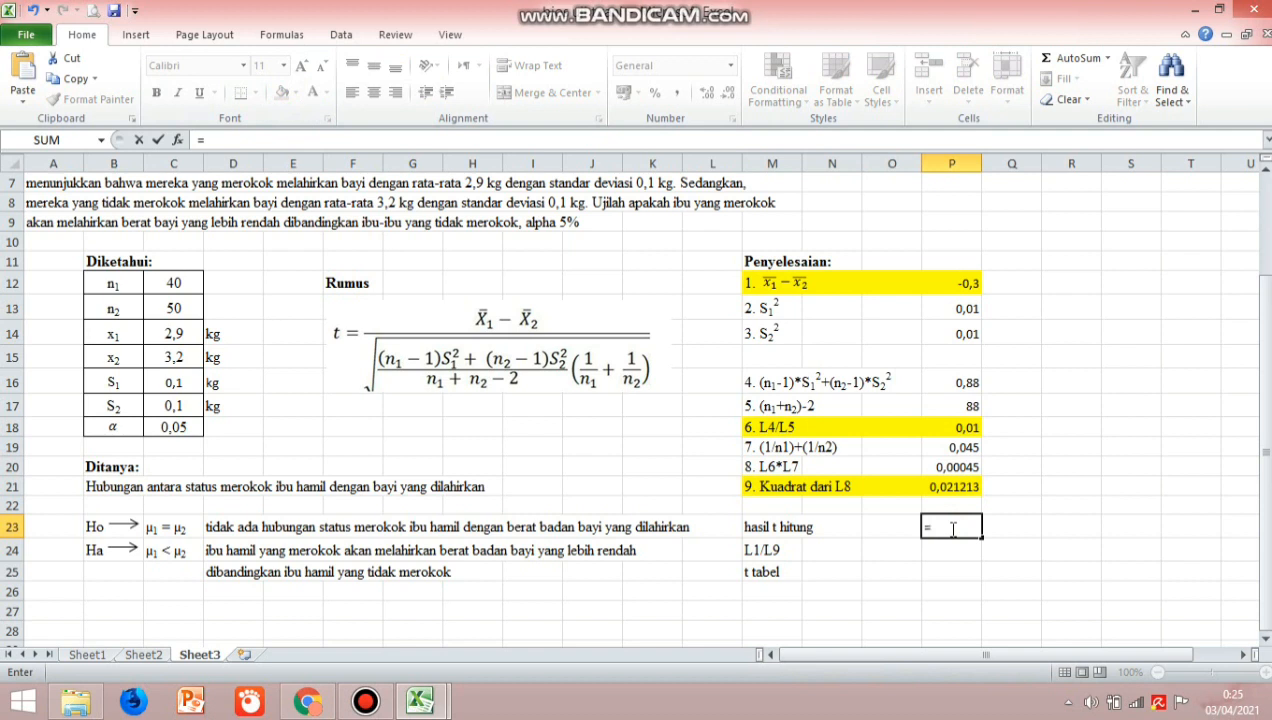
pyautogui.click(962, 286)
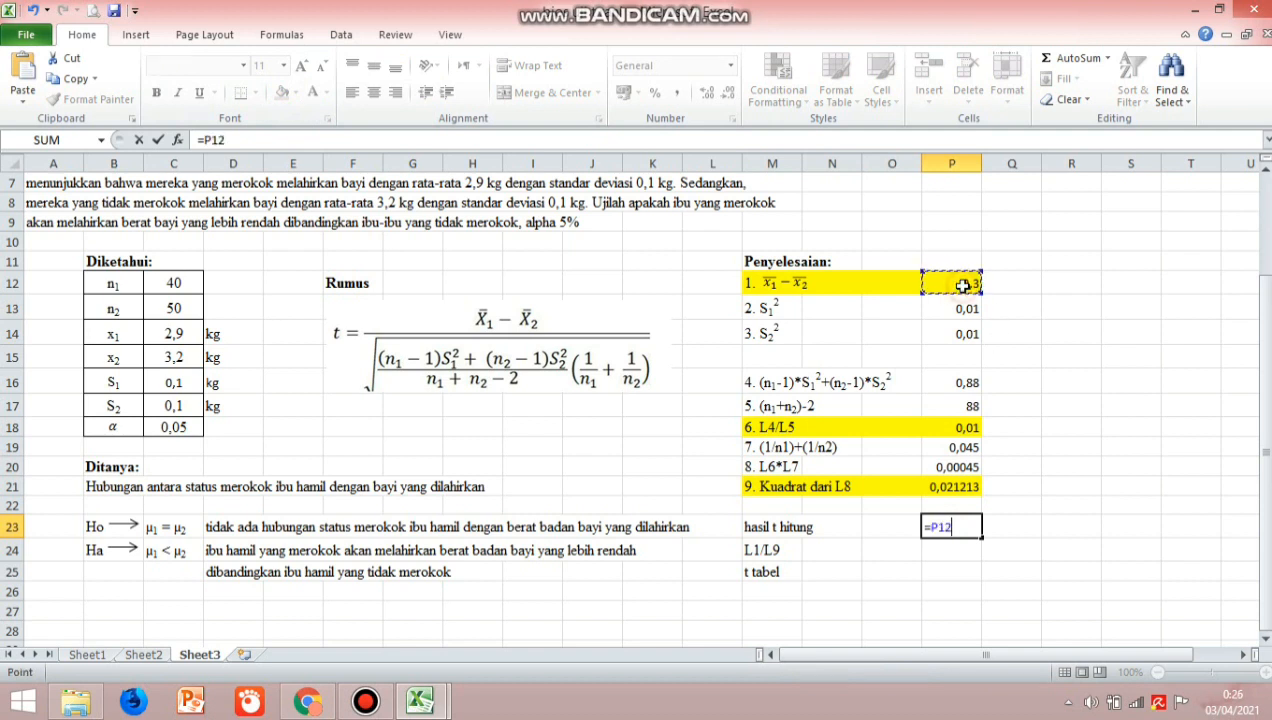
pyautogui.write('/')
pyautogui.click(957, 485)
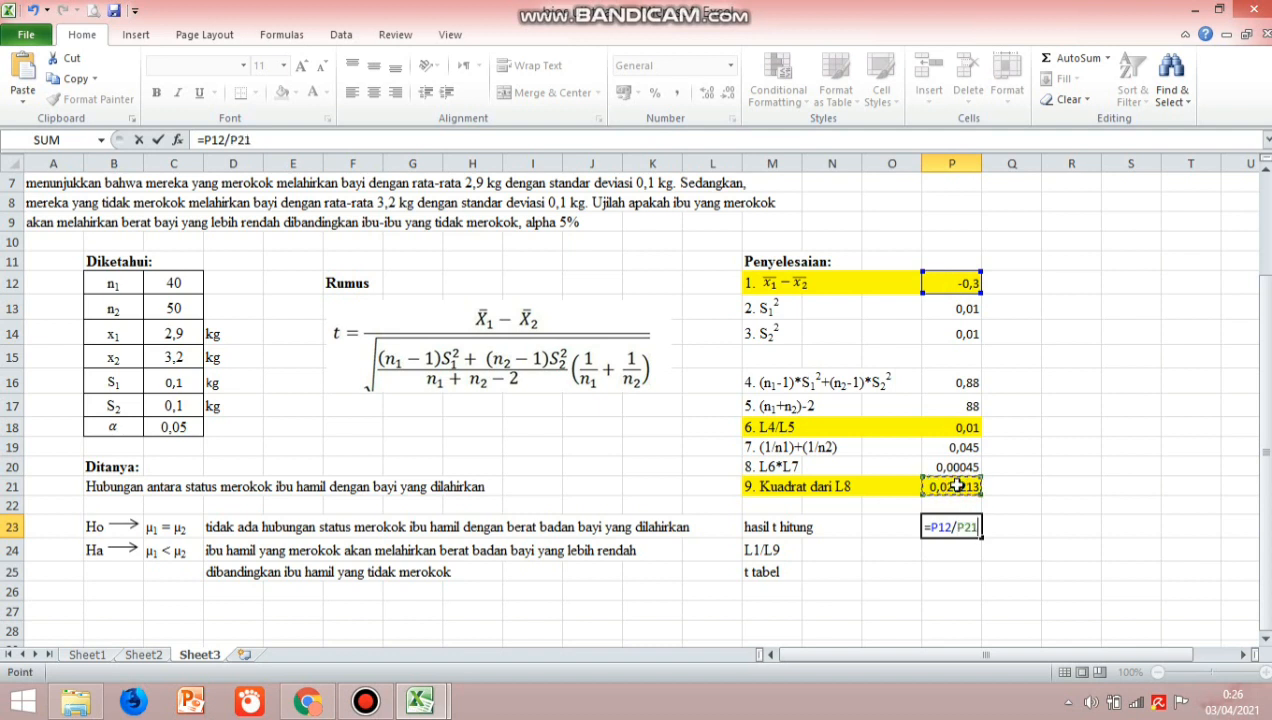
pyautogui.press('Return')
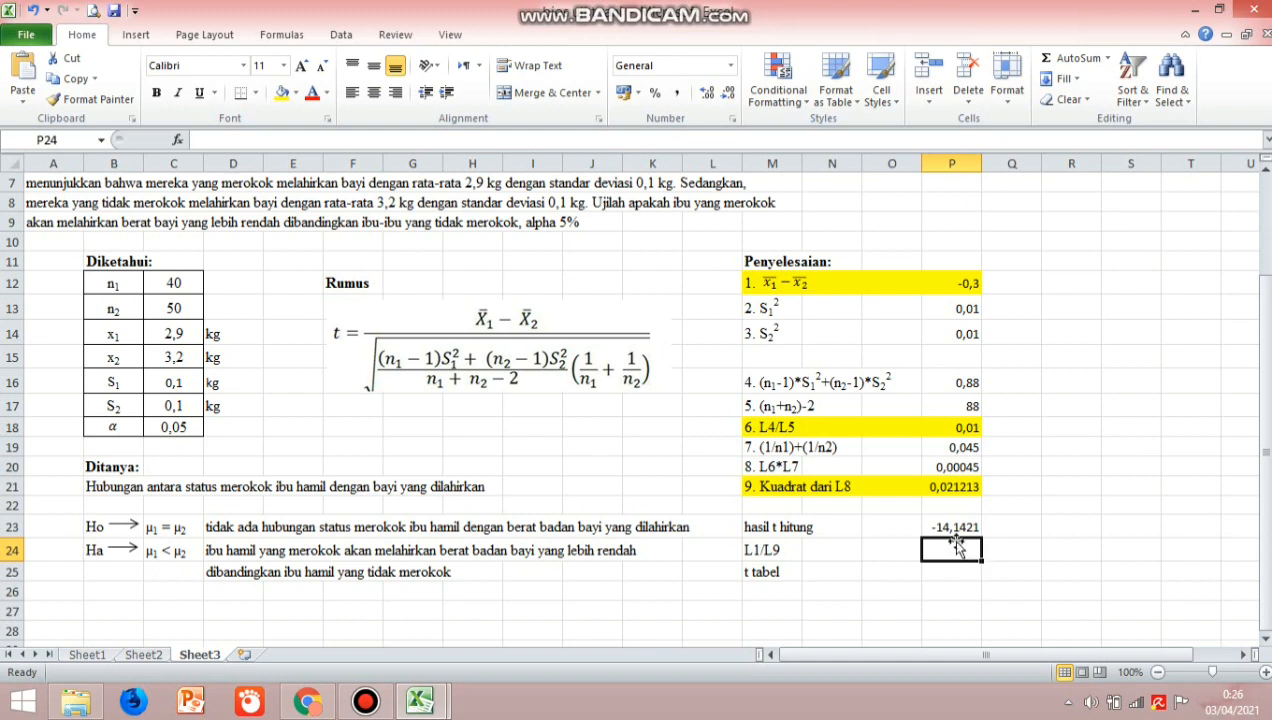
# - Move the calculated t value from cell P23 to P24, beside the L1/L9 label, and fill it with yellow
pyautogui.click(939, 525)
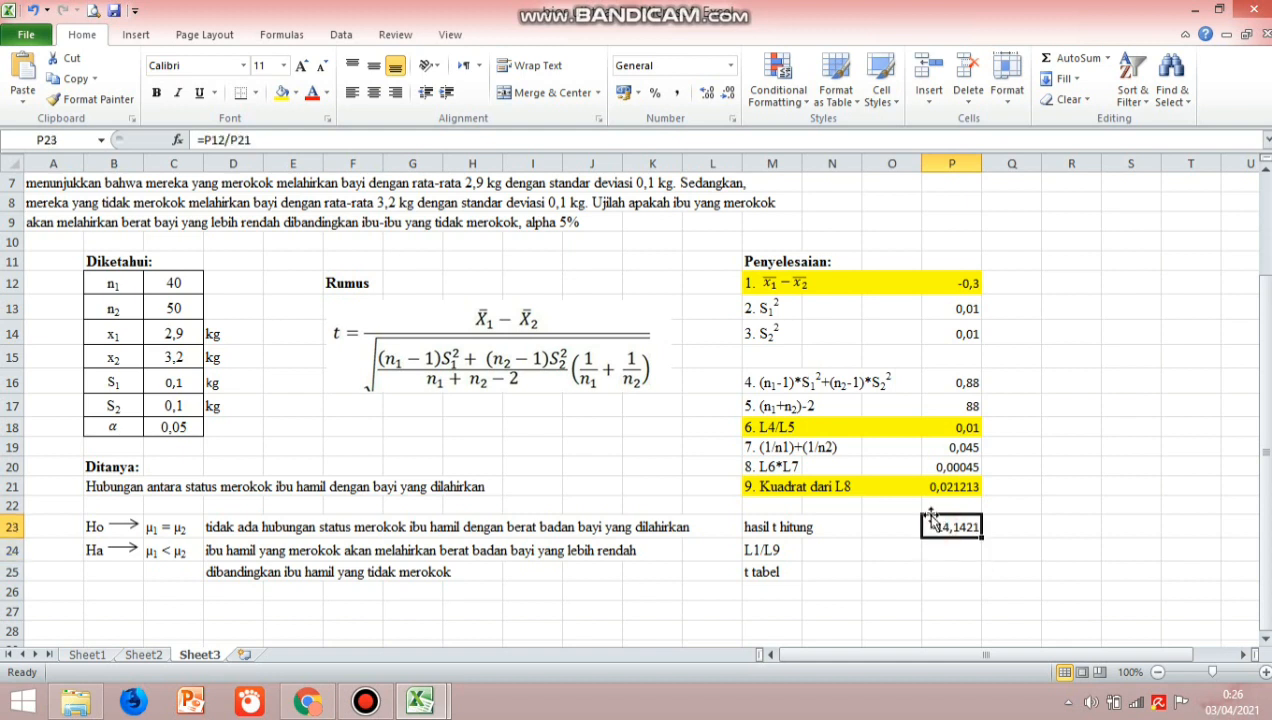
pyautogui.moveTo(933, 537); pyautogui.dragTo(930, 550)
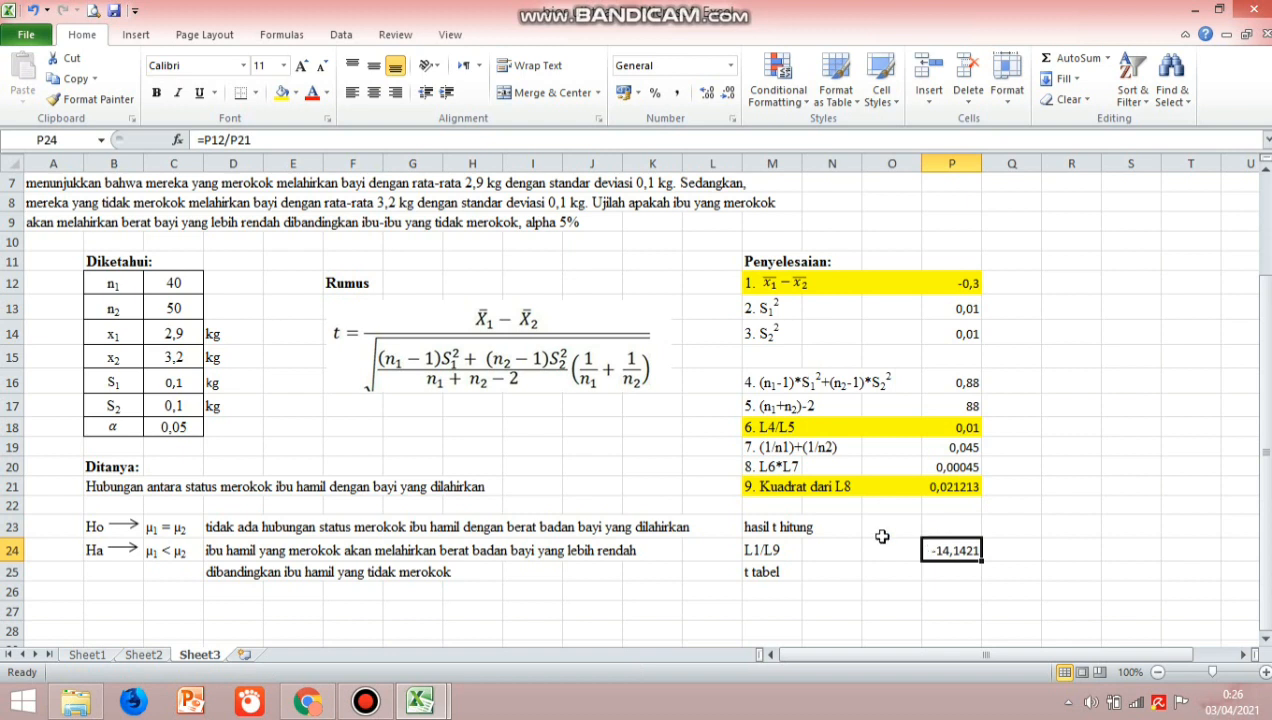
pyautogui.click(281, 93)
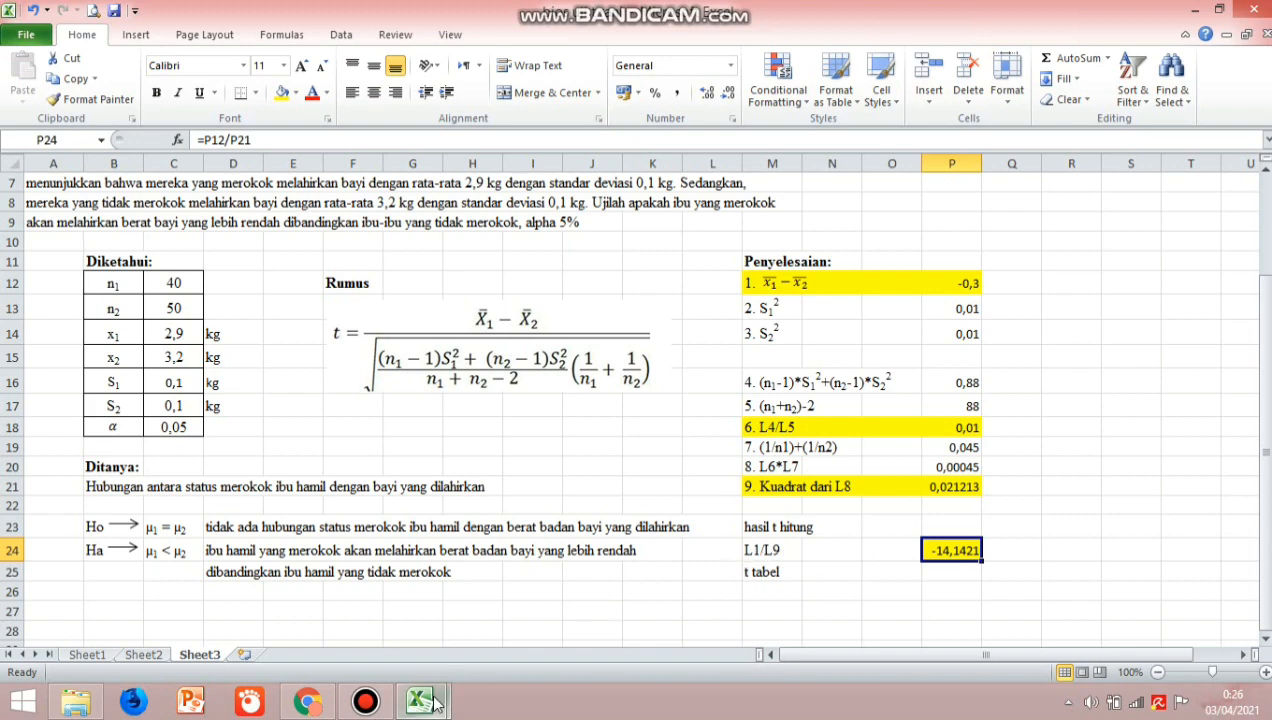
# - Look up the critical t for DF 90 and alpha 0,05 in the other workbook's Table-T sheet and enter 1,662 in cell P25
pyautogui.moveTo(420, 700)
pyautogui.click(513, 618)
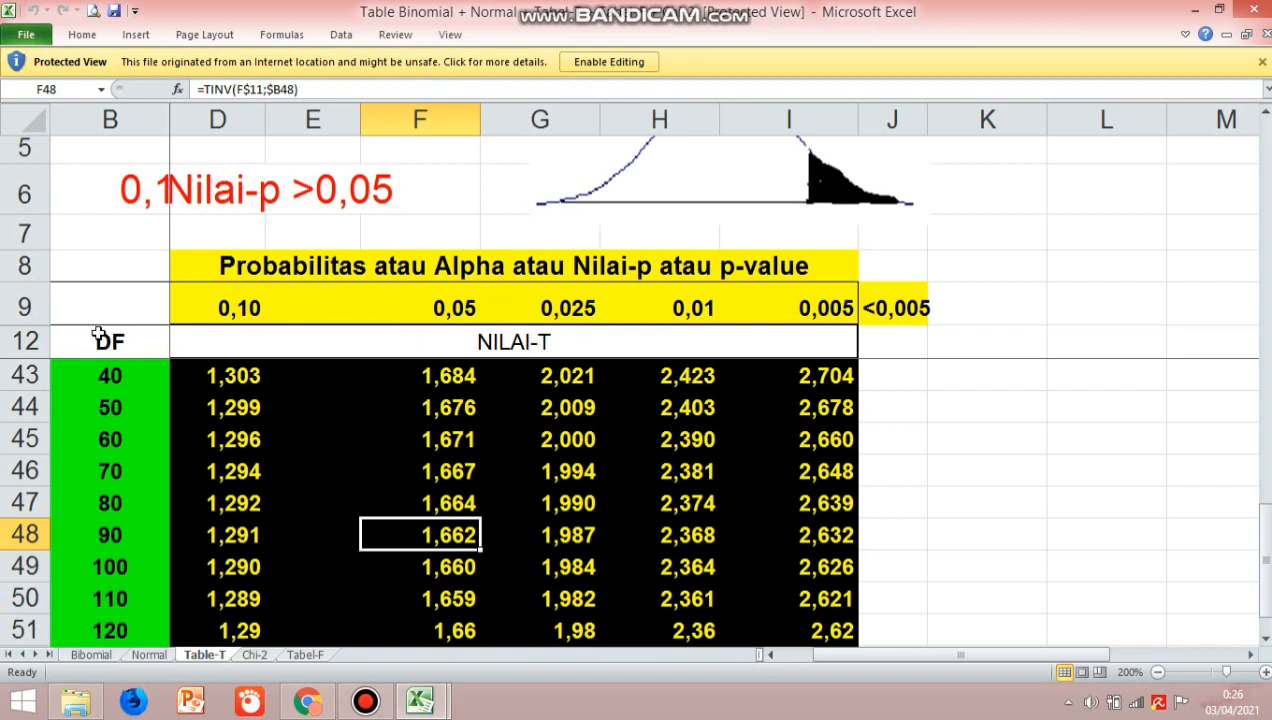
pyautogui.click(127, 440)
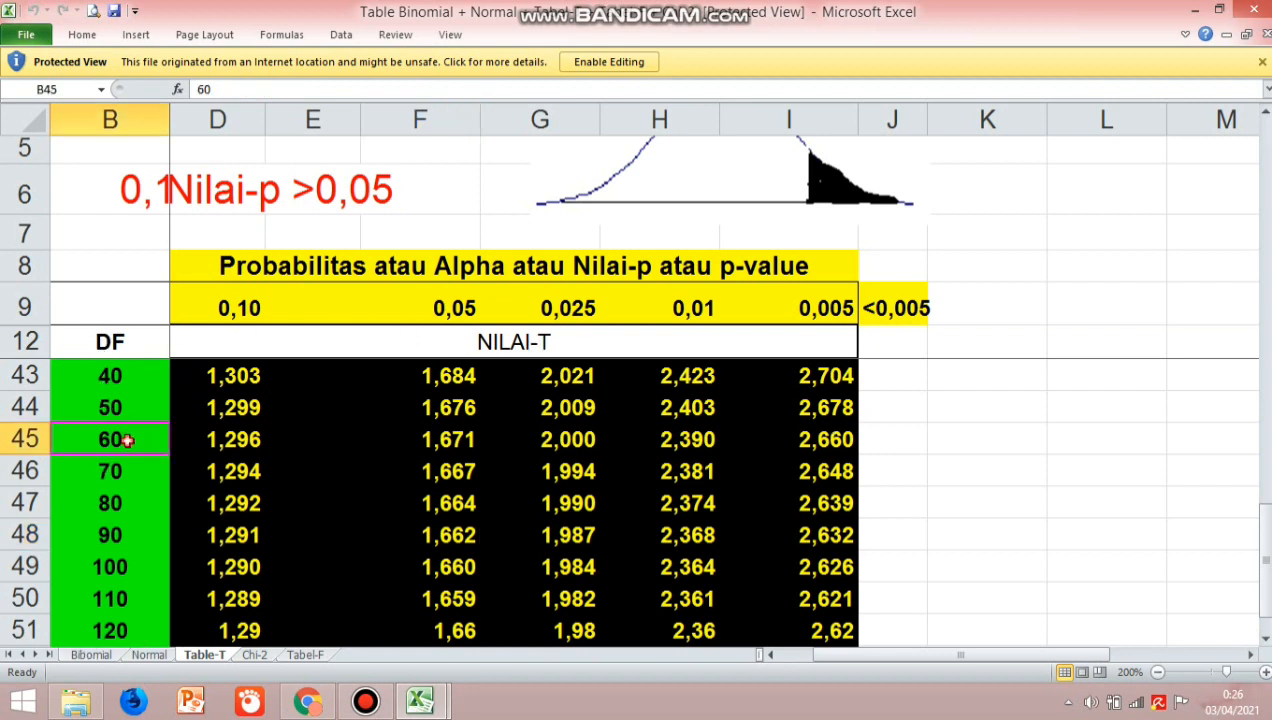
pyautogui.click(155, 508)
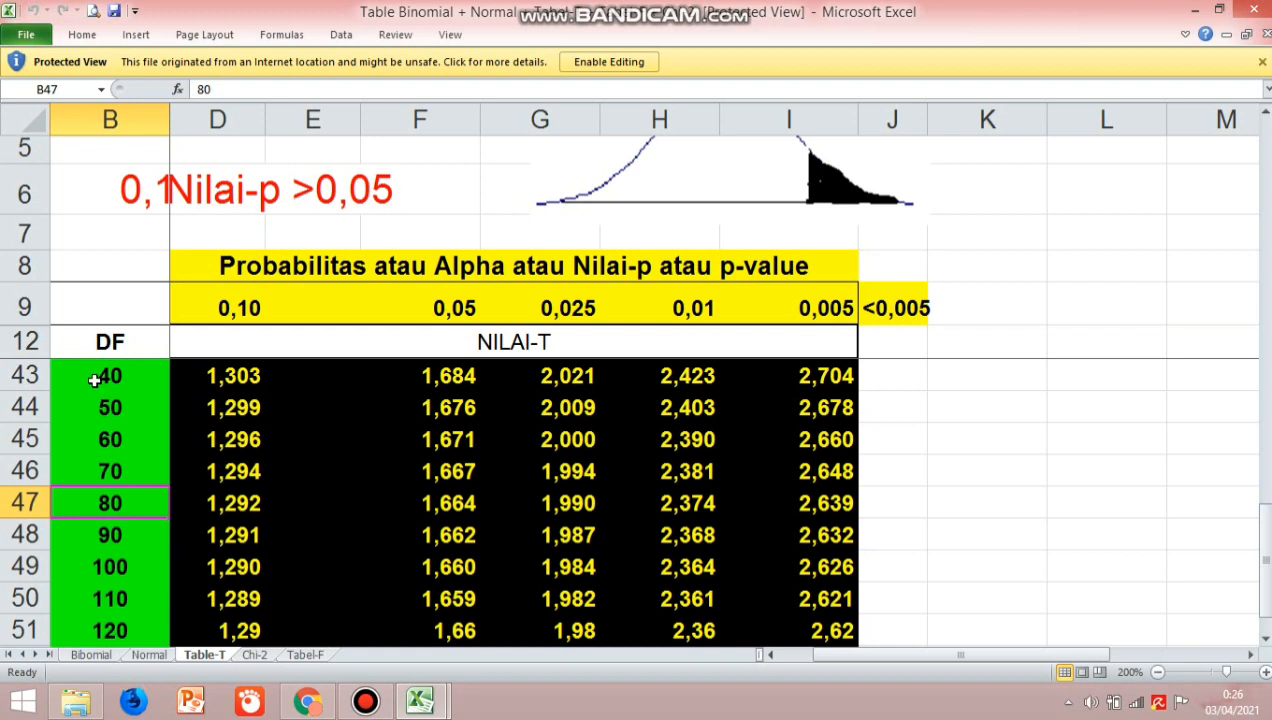
pyautogui.click(101, 535)
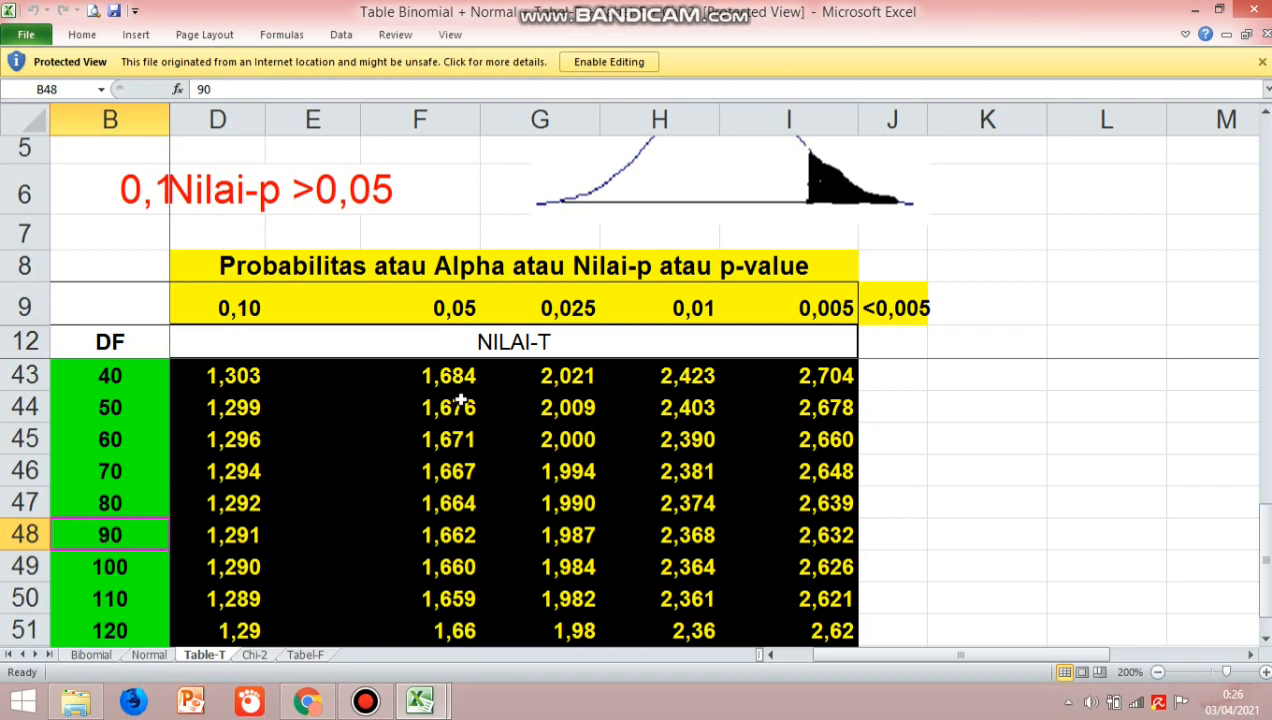
pyautogui.click(448, 537)
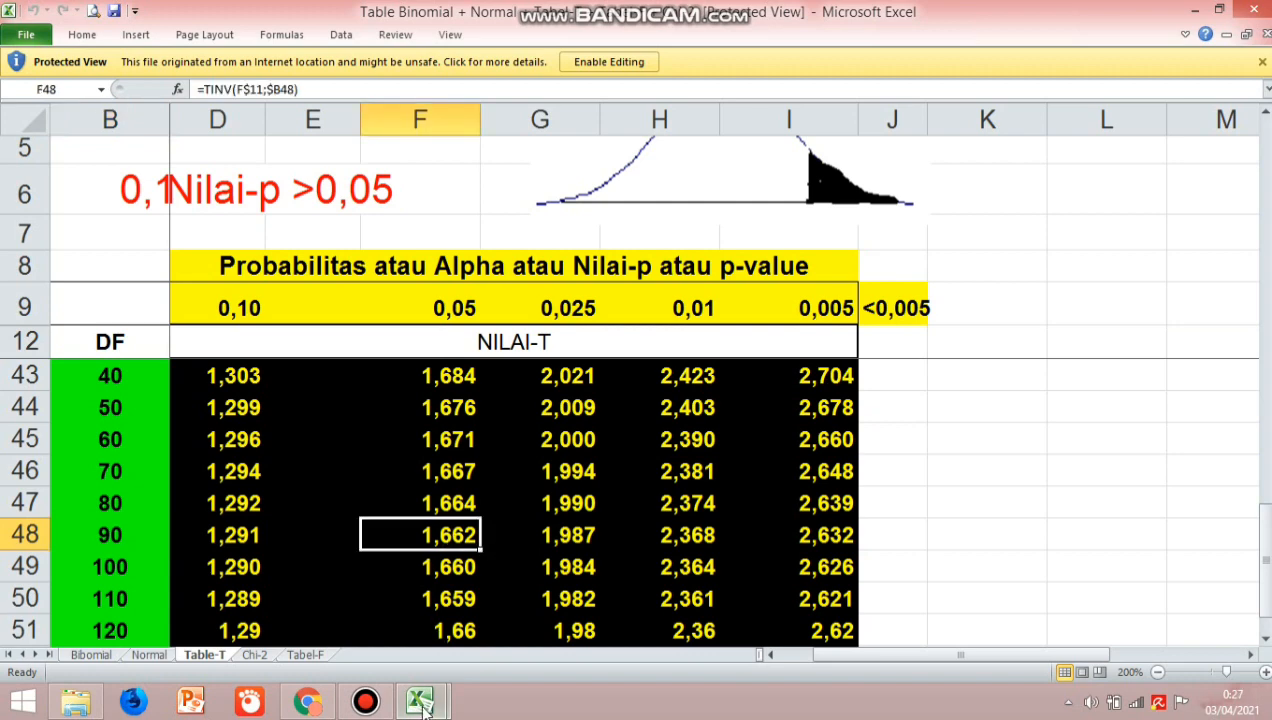
pyautogui.moveTo(432, 698)
pyautogui.click(345, 635)
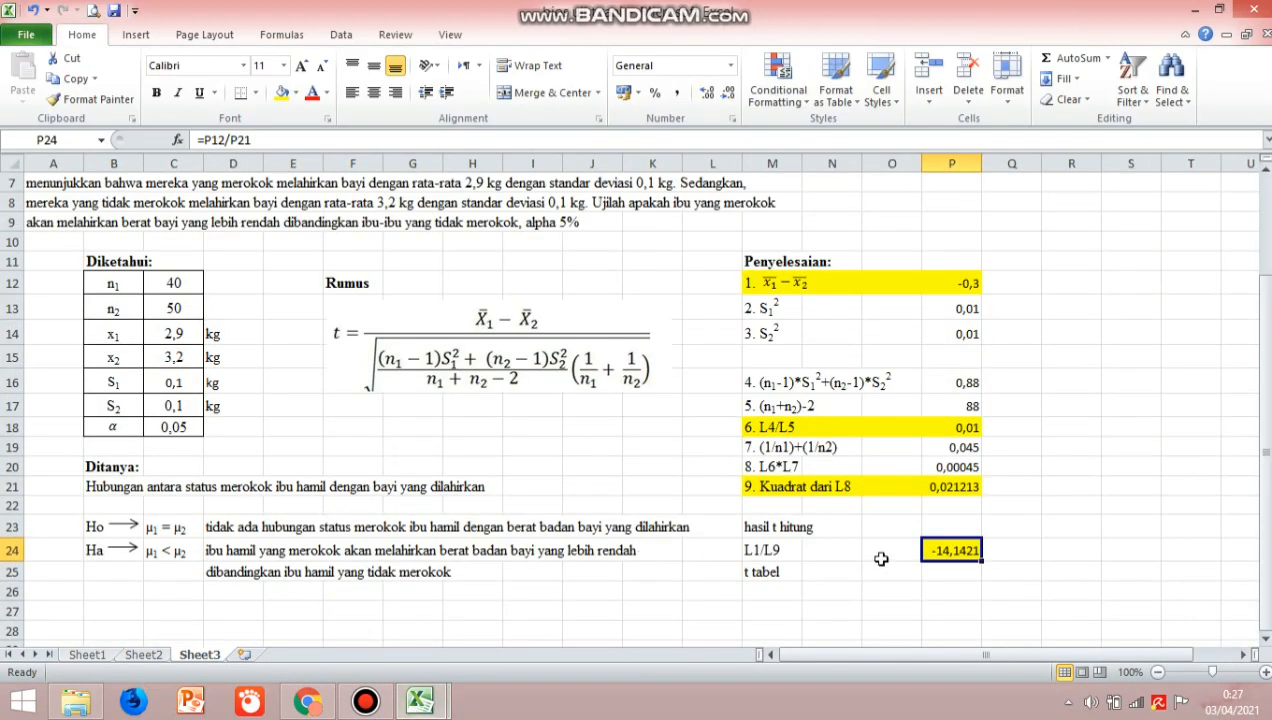
pyautogui.click(955, 575)
pyautogui.write('1,662')
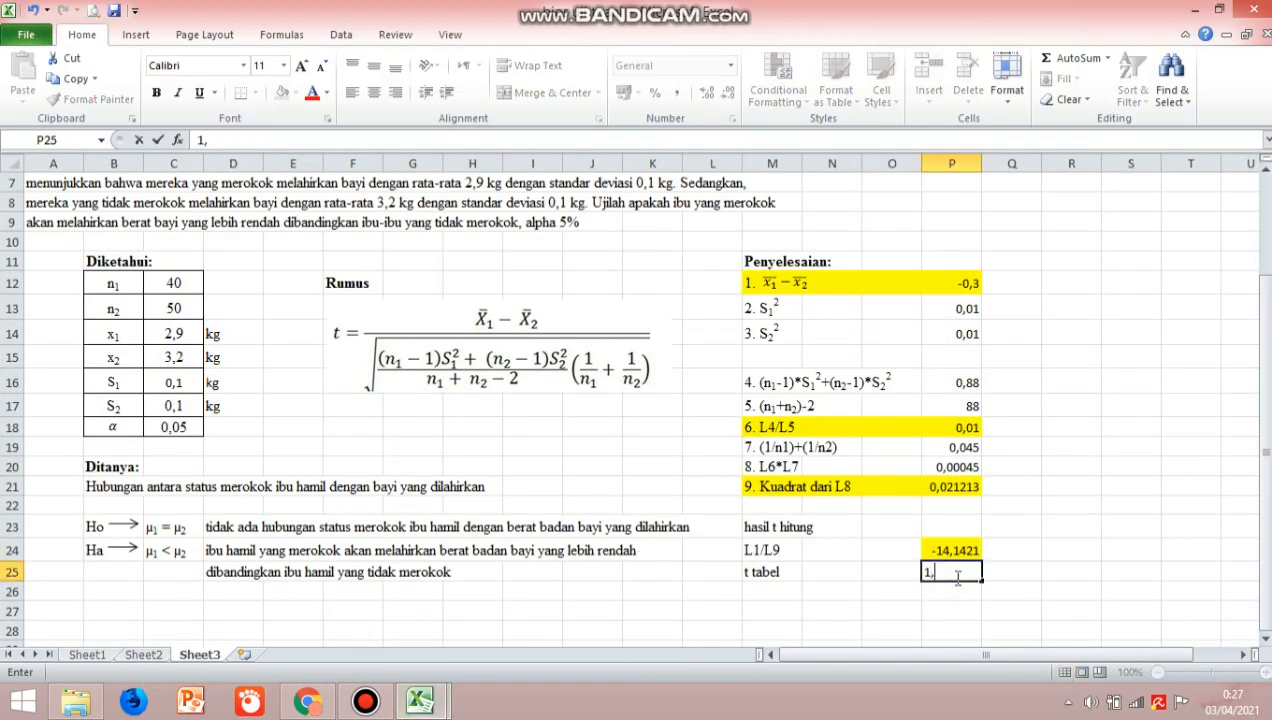
pyautogui.click(1006, 606)
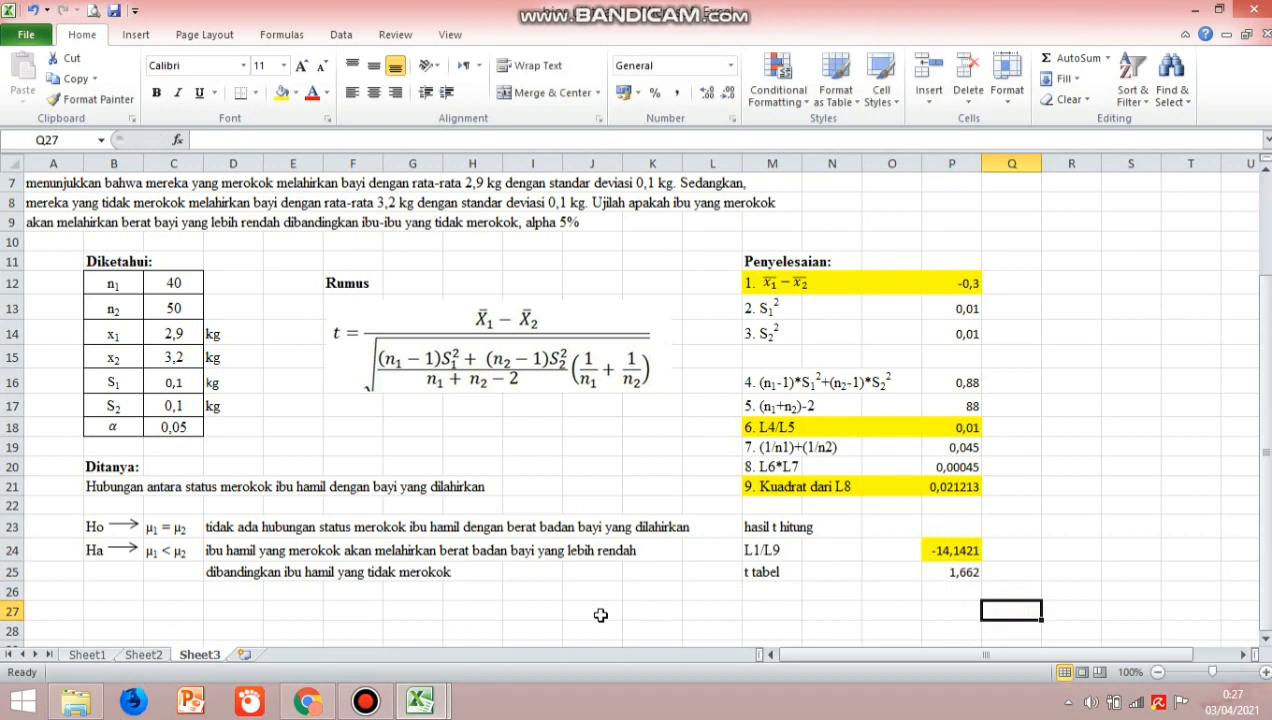
# - Enter in cell M27 "Keputusan: Ho gagal ditolak, karena nilai t hitung (-14,1421)< t tabel (1,662) atau karena nilai p>0,05"
pyautogui.click(772, 610)
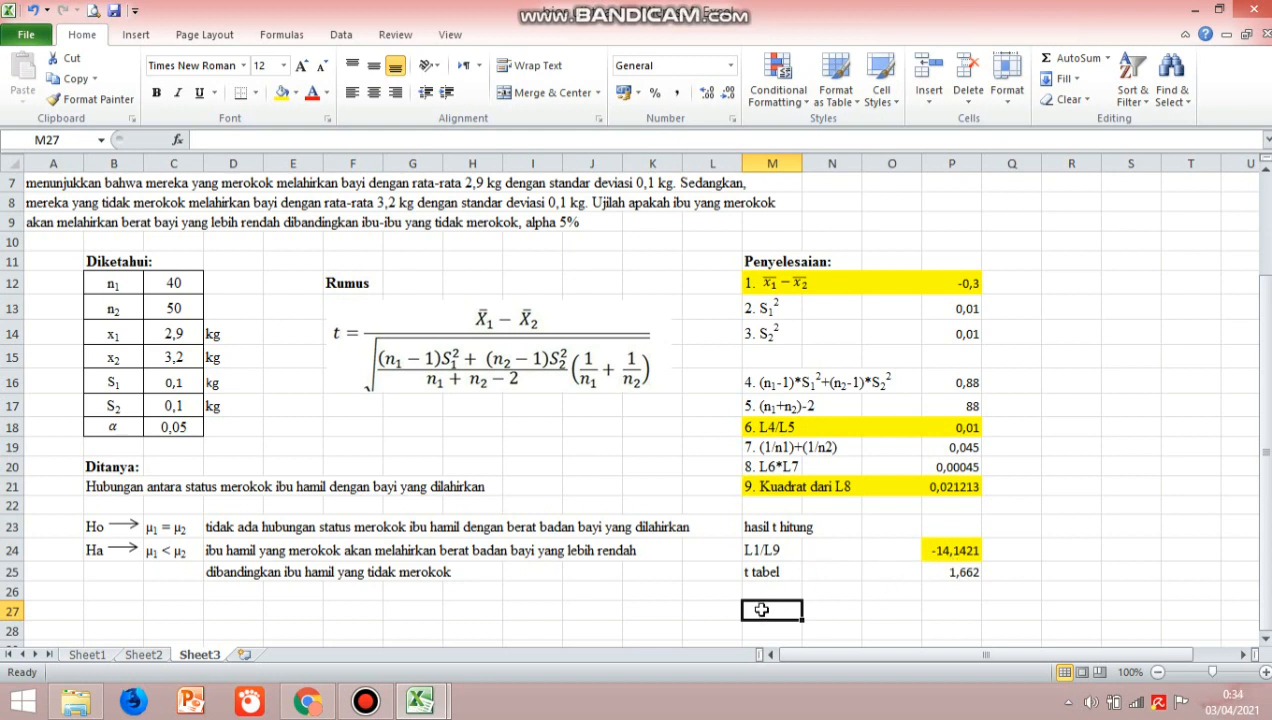
pyautogui.write('Keputu')
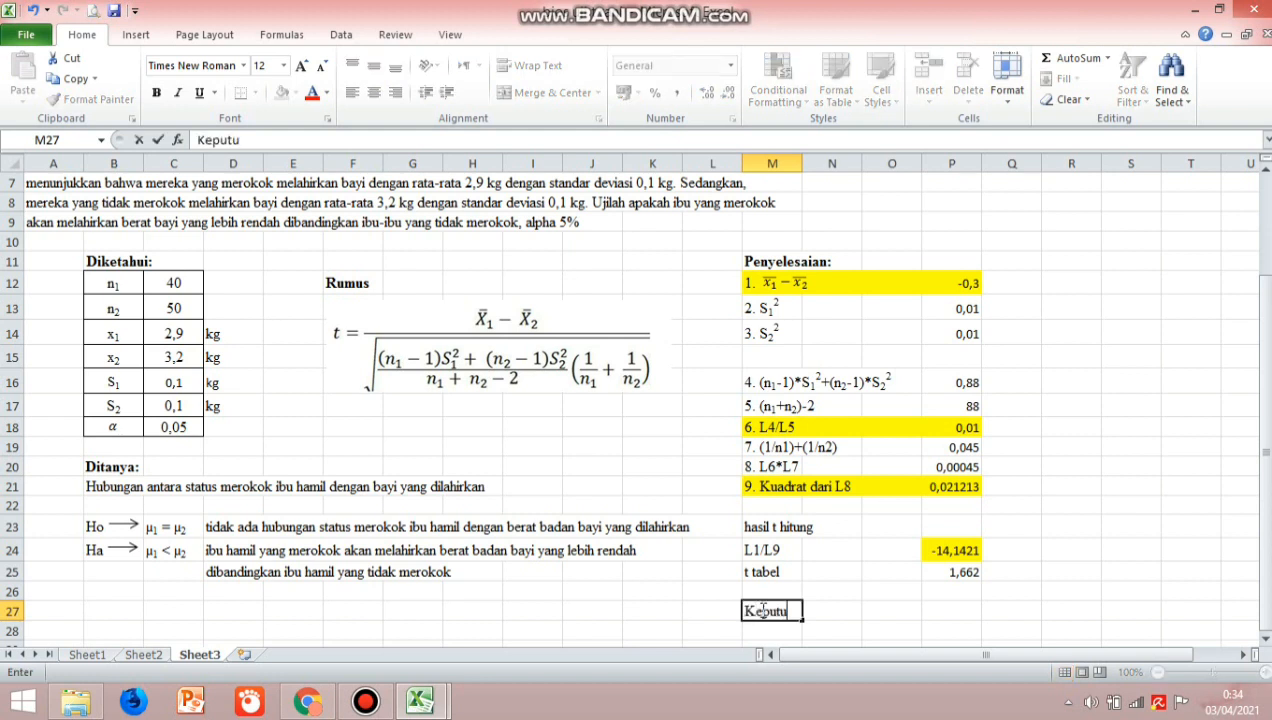
pyautogui.write('san: Ho gagal ')
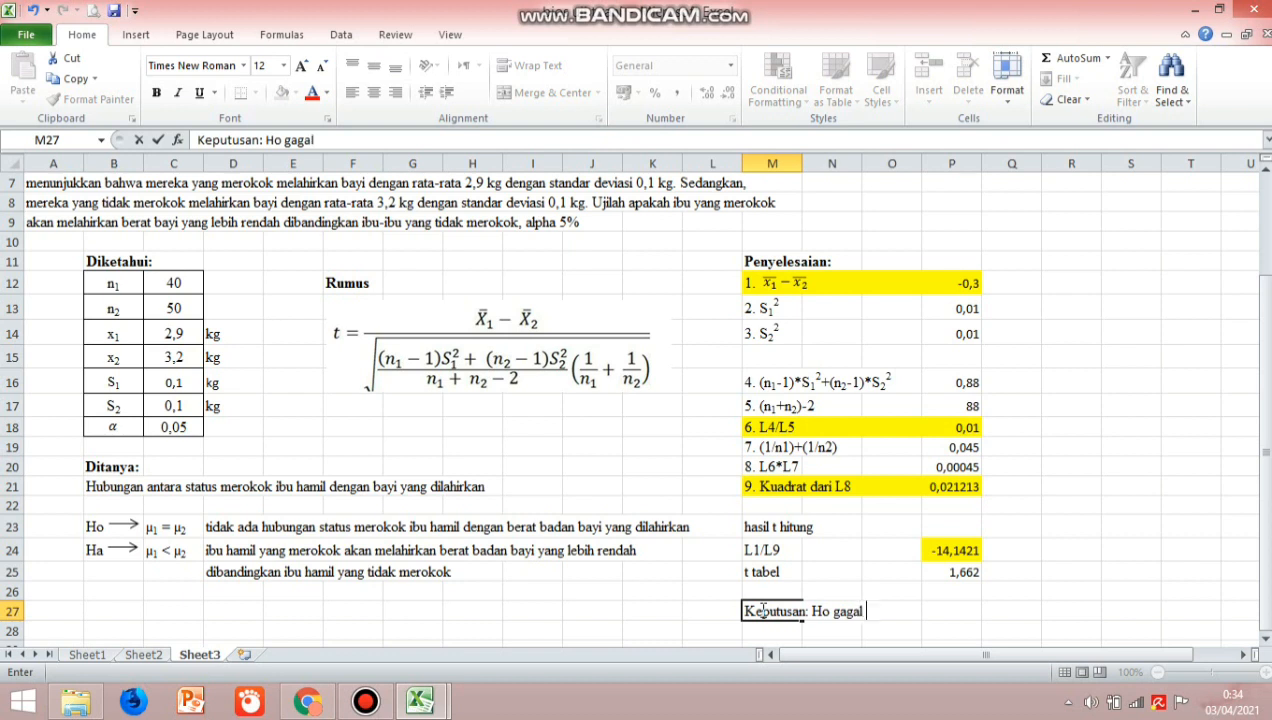
pyautogui.write('ditolak,')
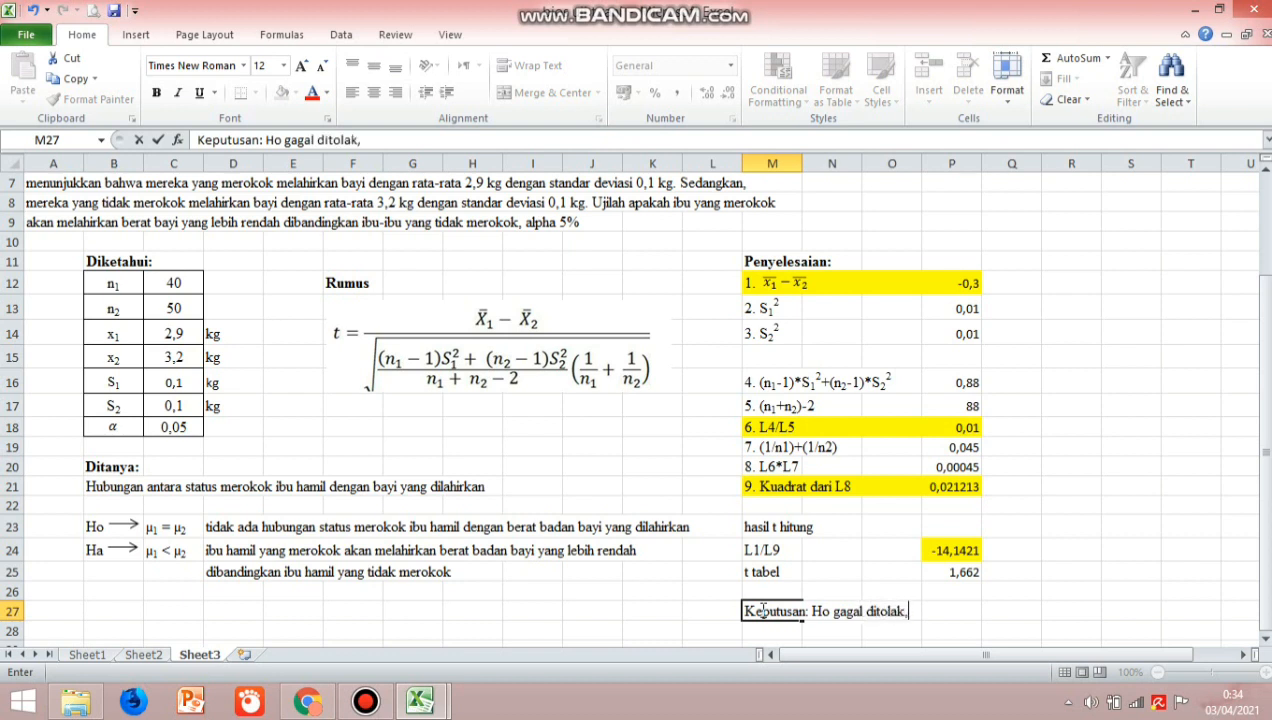
pyautogui.write(' karena nilai t')
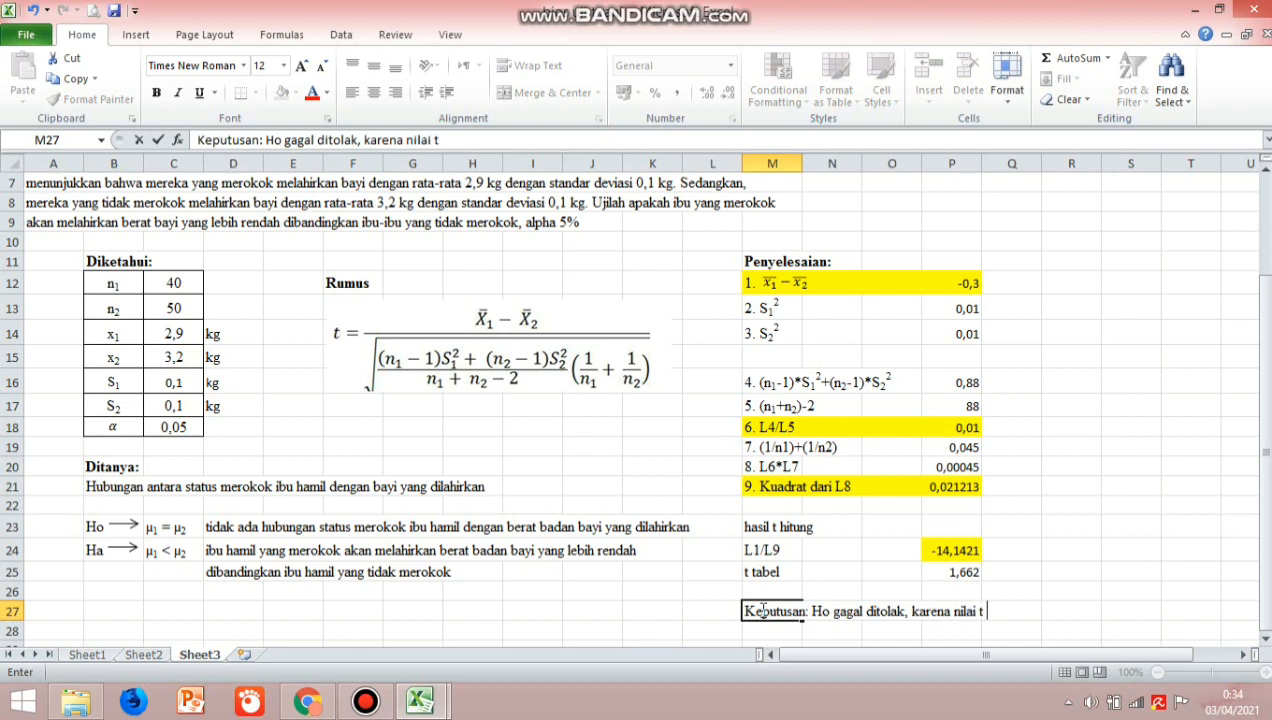
pyautogui.write(' hitung (-14,1421)<')
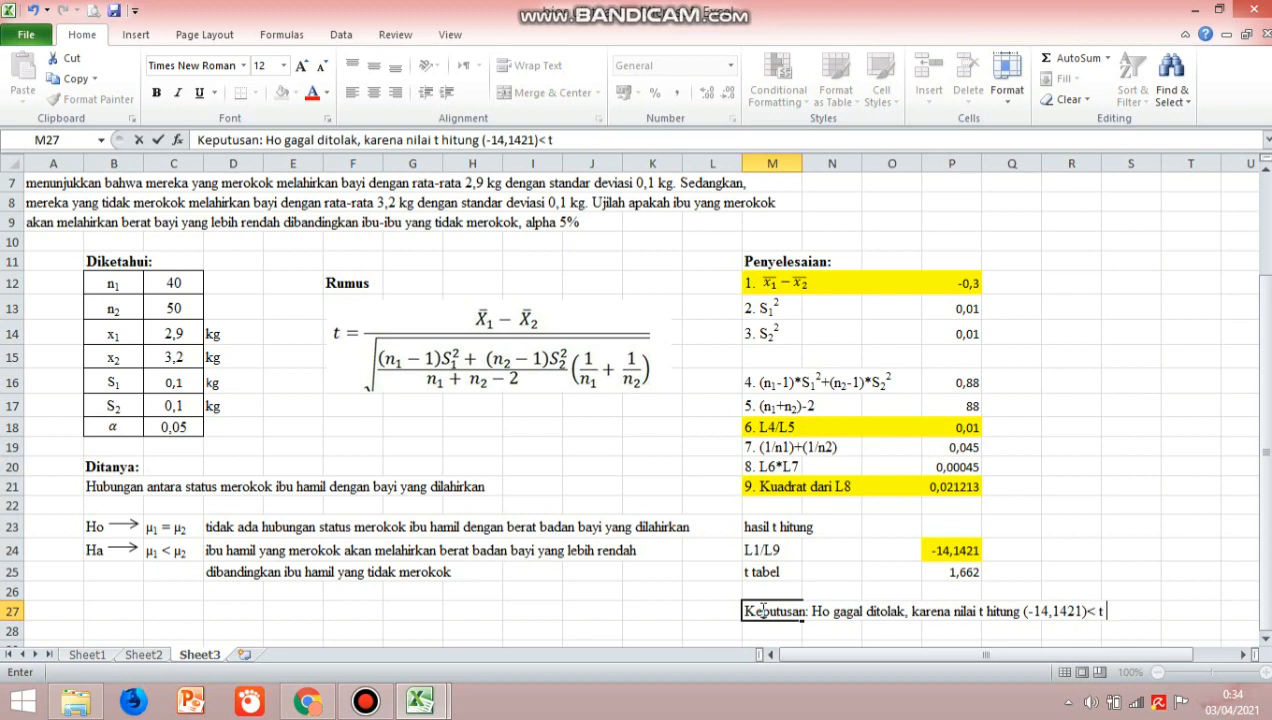
pyautogui.write('tabel (1,6')
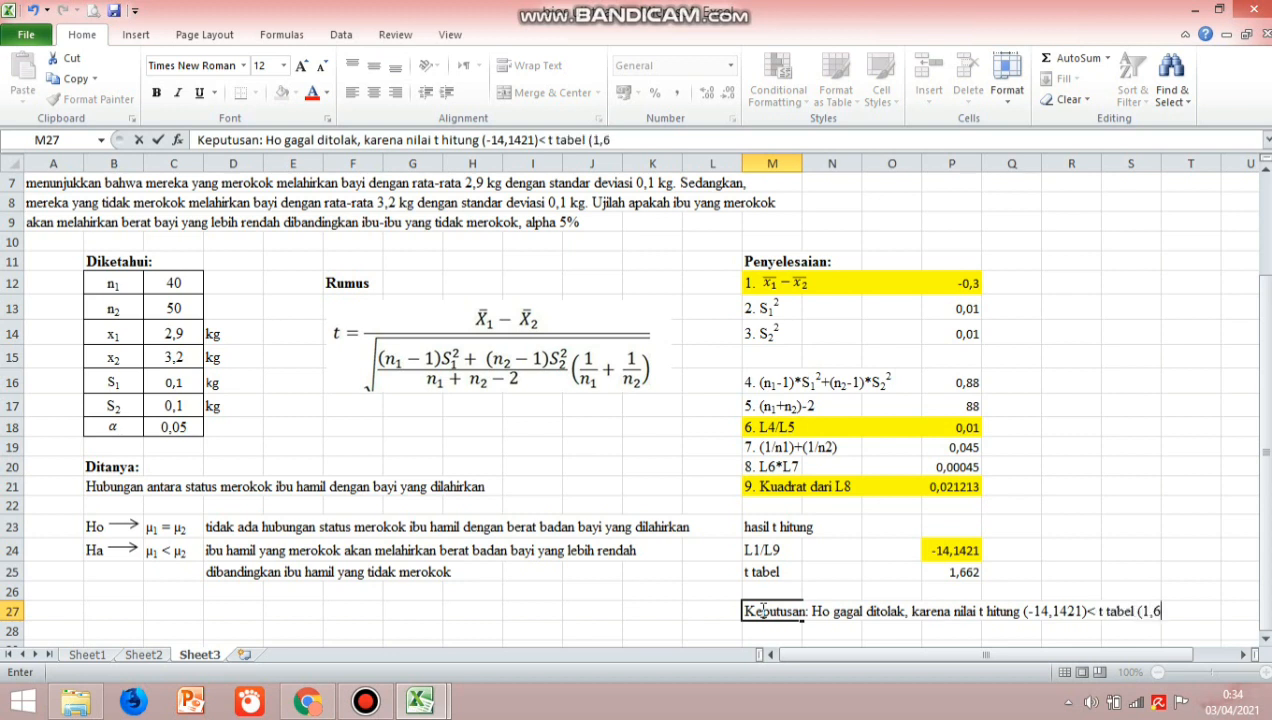
pyautogui.write('62) atau')
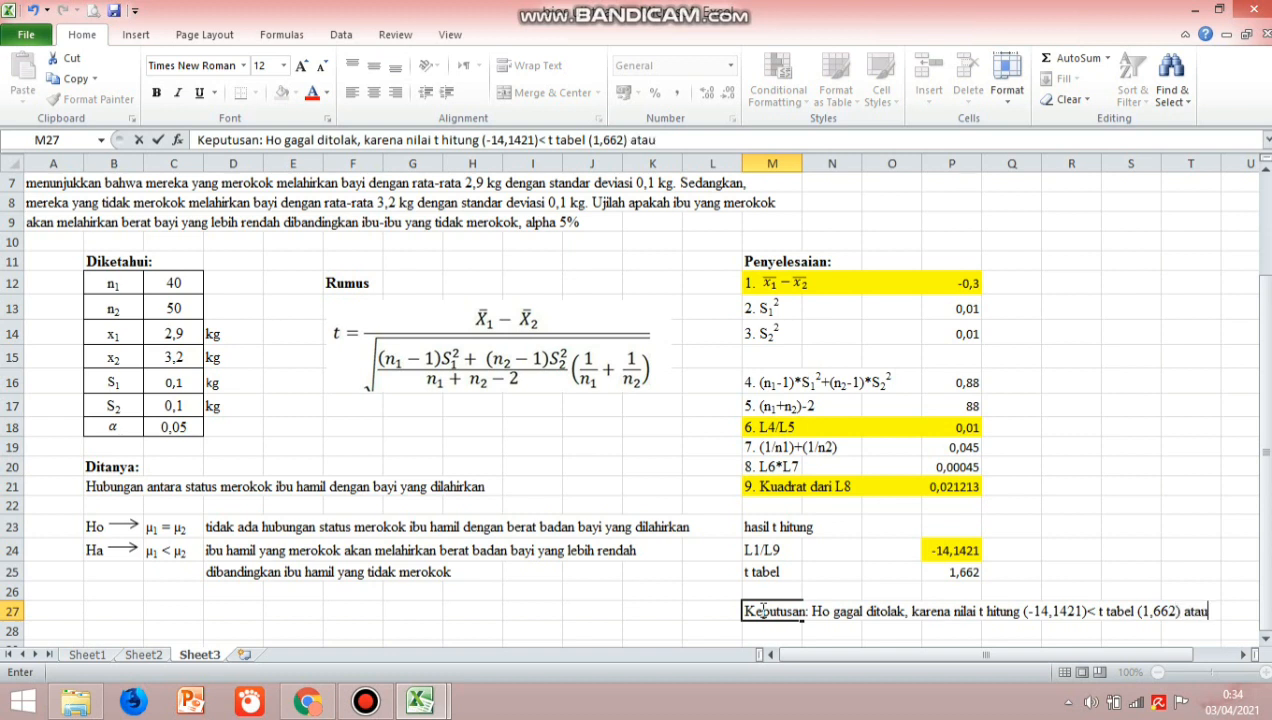
pyautogui.write(' karena')
pyautogui.write('nilai')
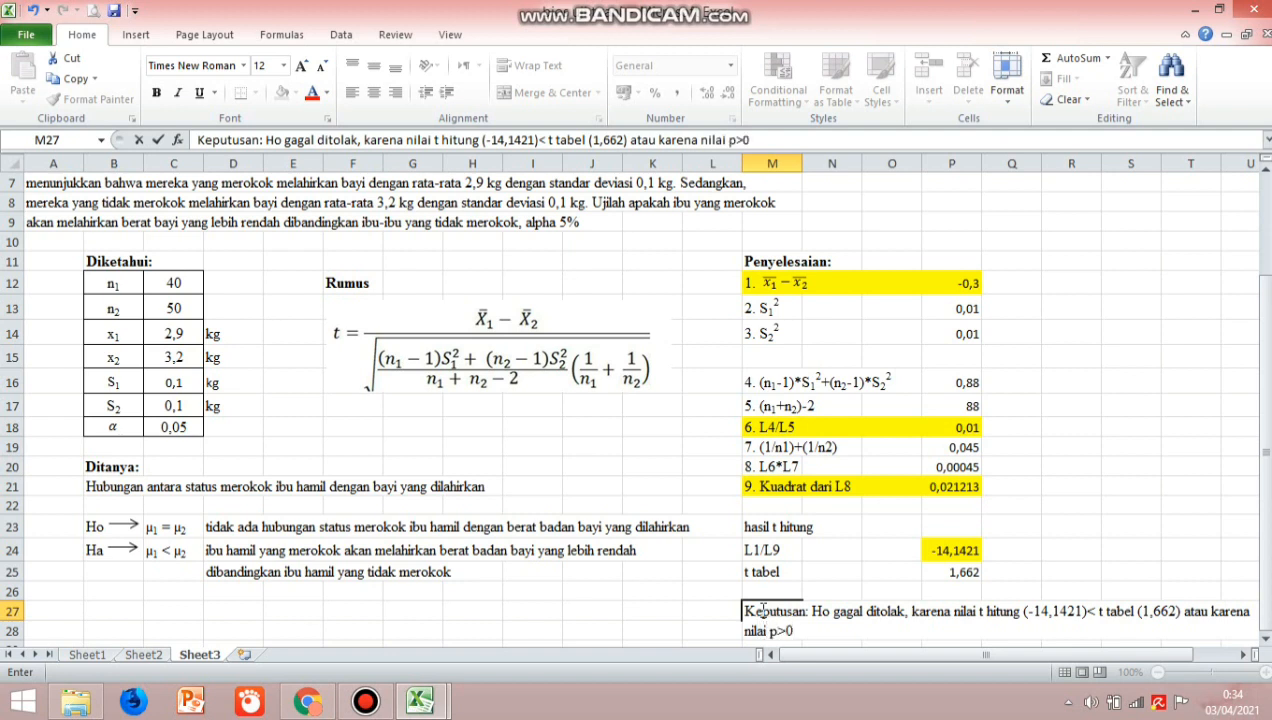
pyautogui.write('p>0,05')
pyautogui.click(821, 630)
pyautogui.press('Return')
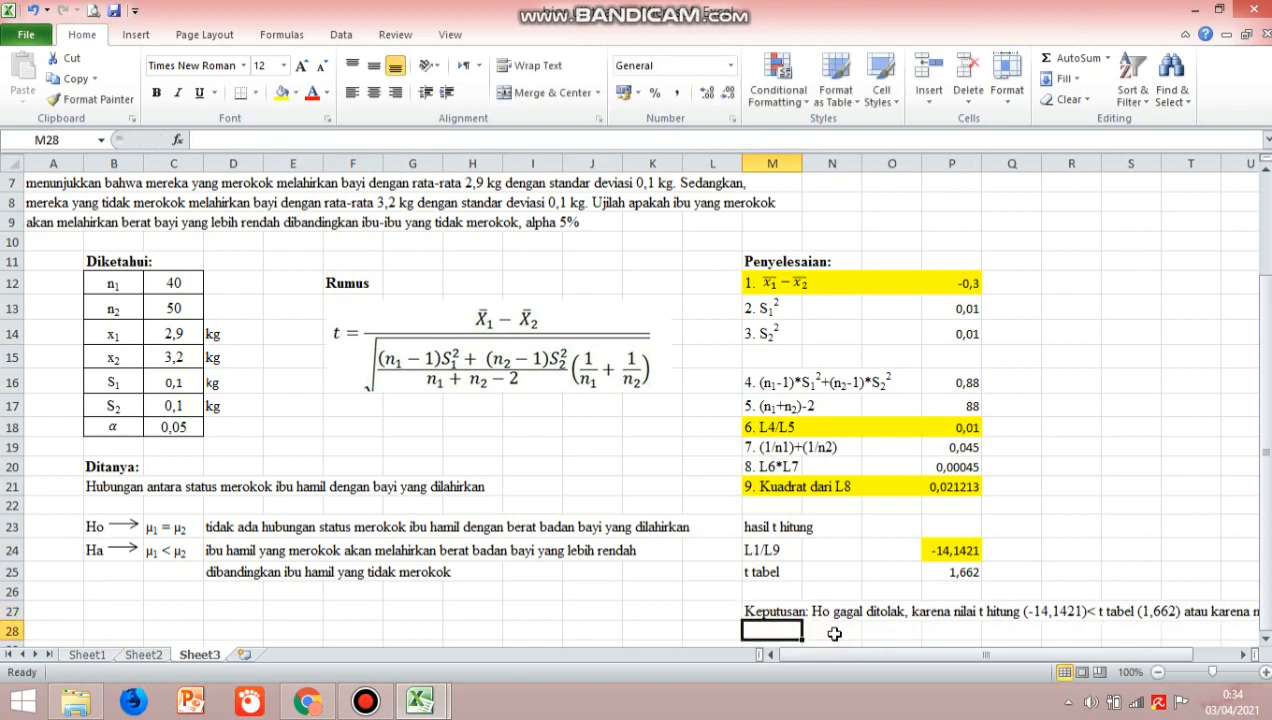
# - Enter in cell M28 "Kesimpulan: tidak ada hubungan status merokok ibu hamil dengan berat badan bayi yang dilahirkan."
pyautogui.write('Kesimpu')
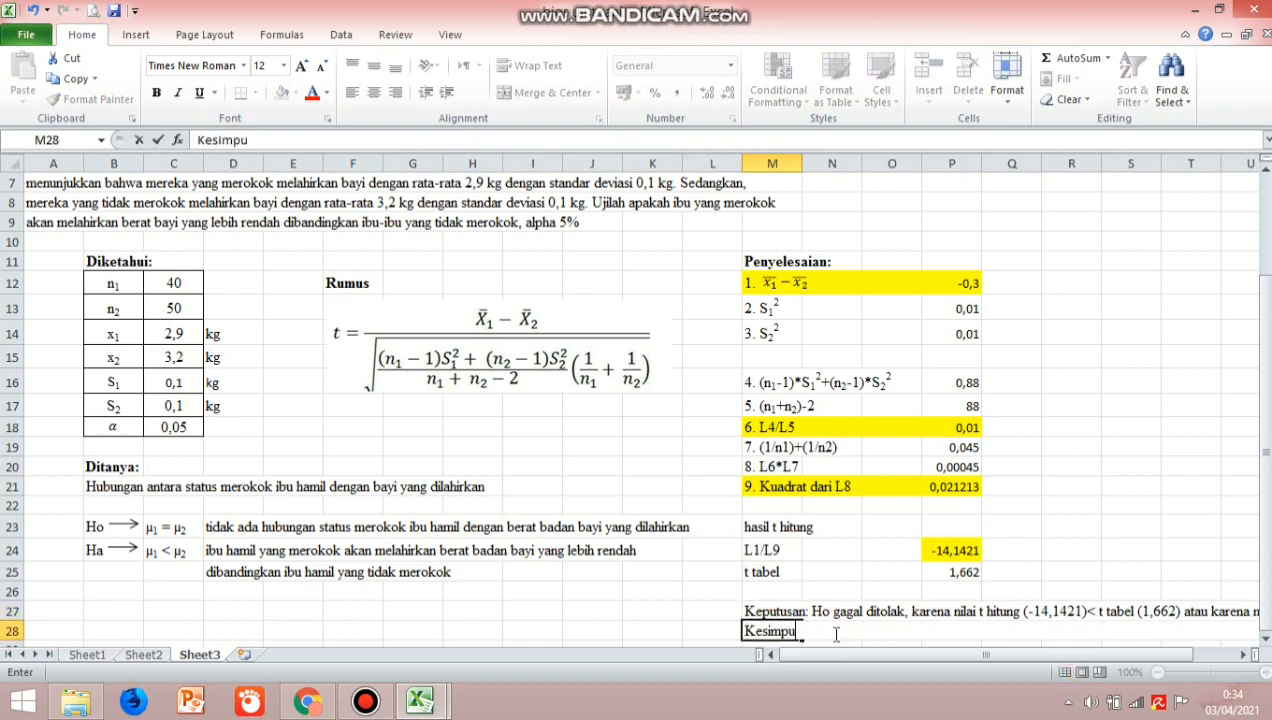
pyautogui.write('lan: tidak ada')
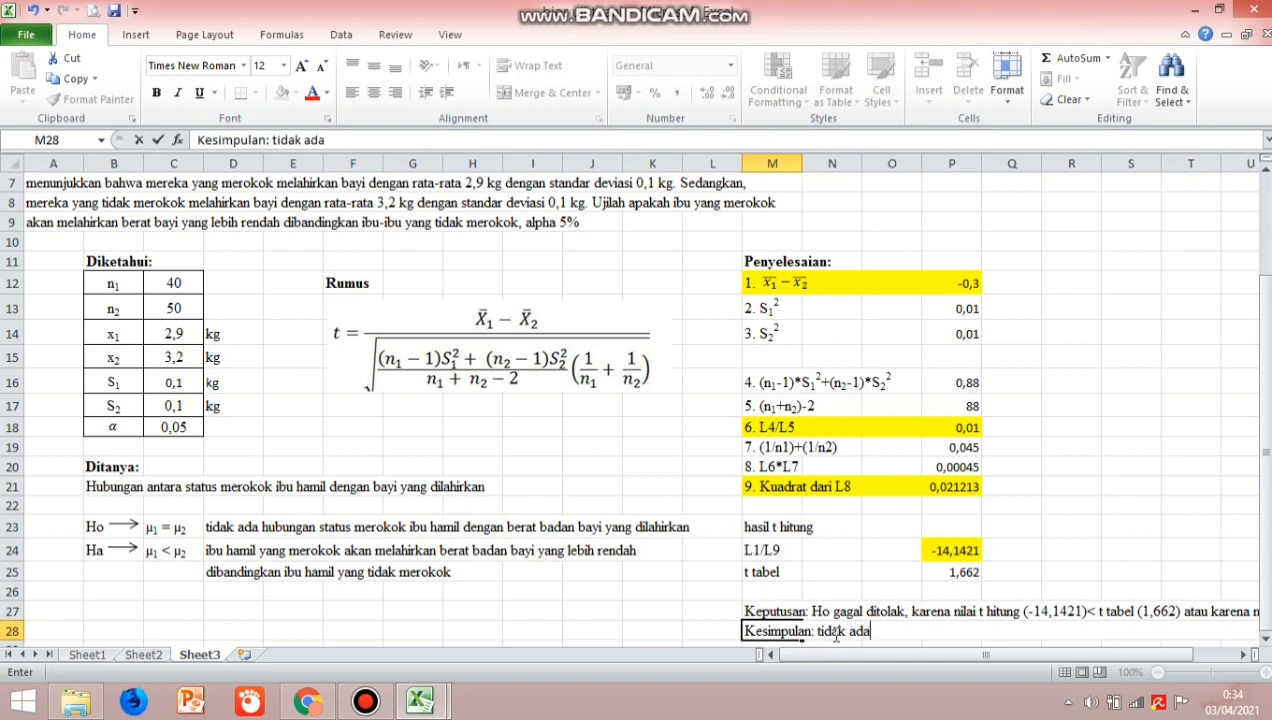
pyautogui.write(' hubungan')
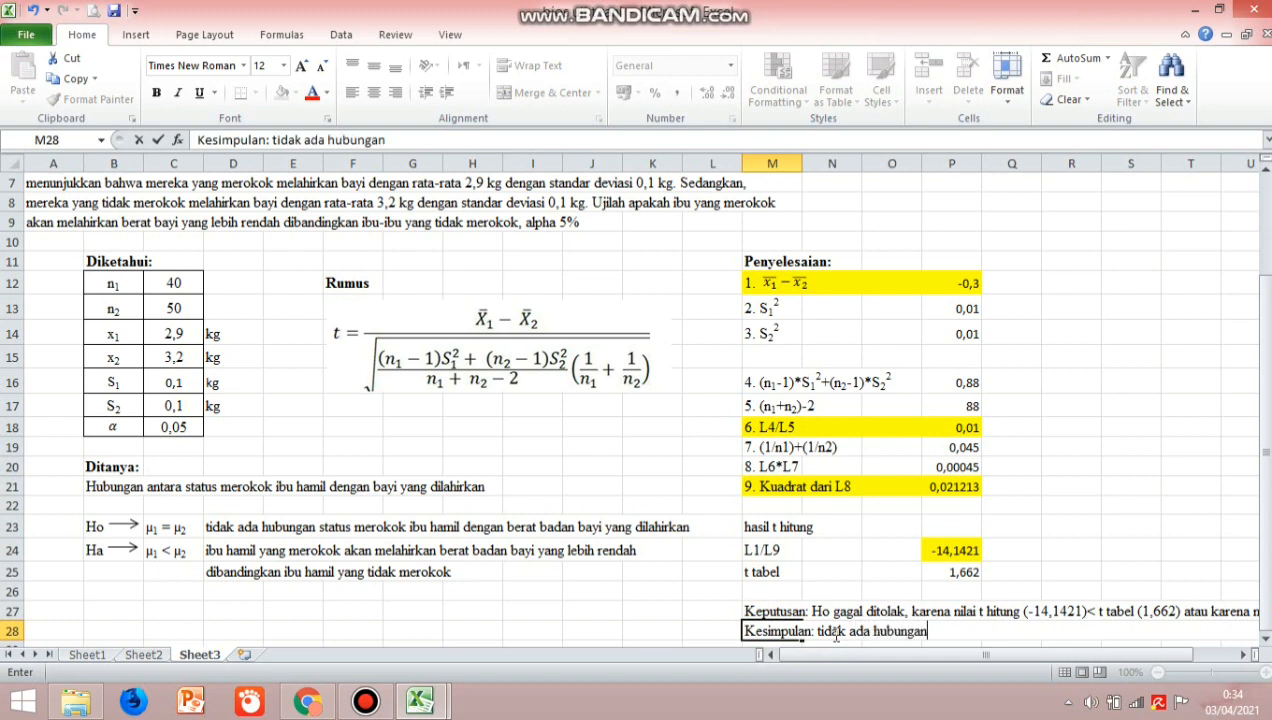
pyautogui.write(' status meroko')
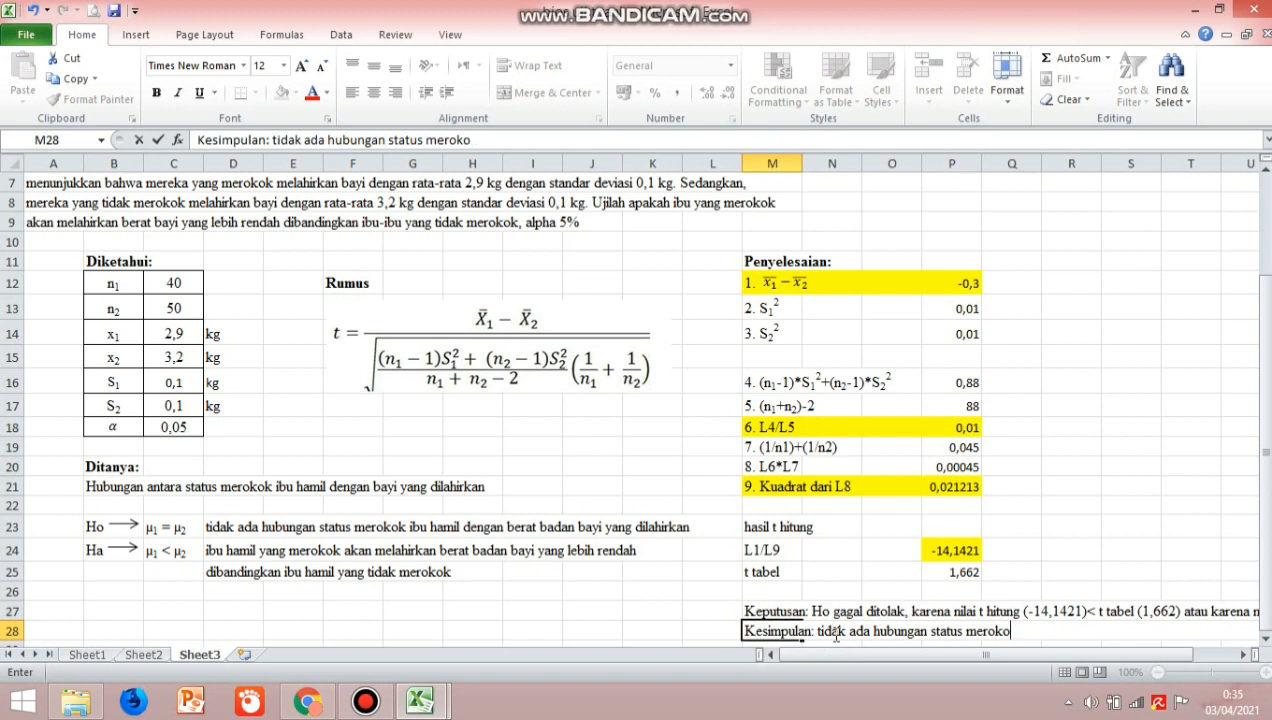
pyautogui.write('m ibu hami')
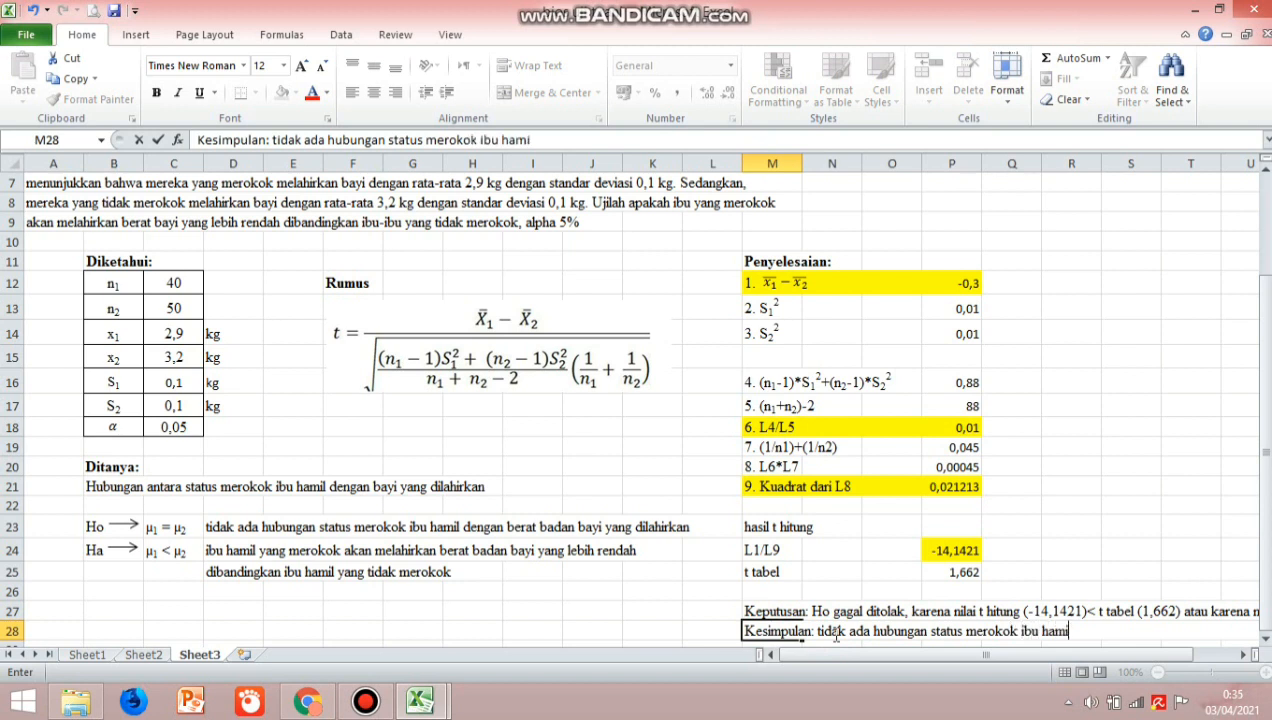
pyautogui.write('l dengan be')
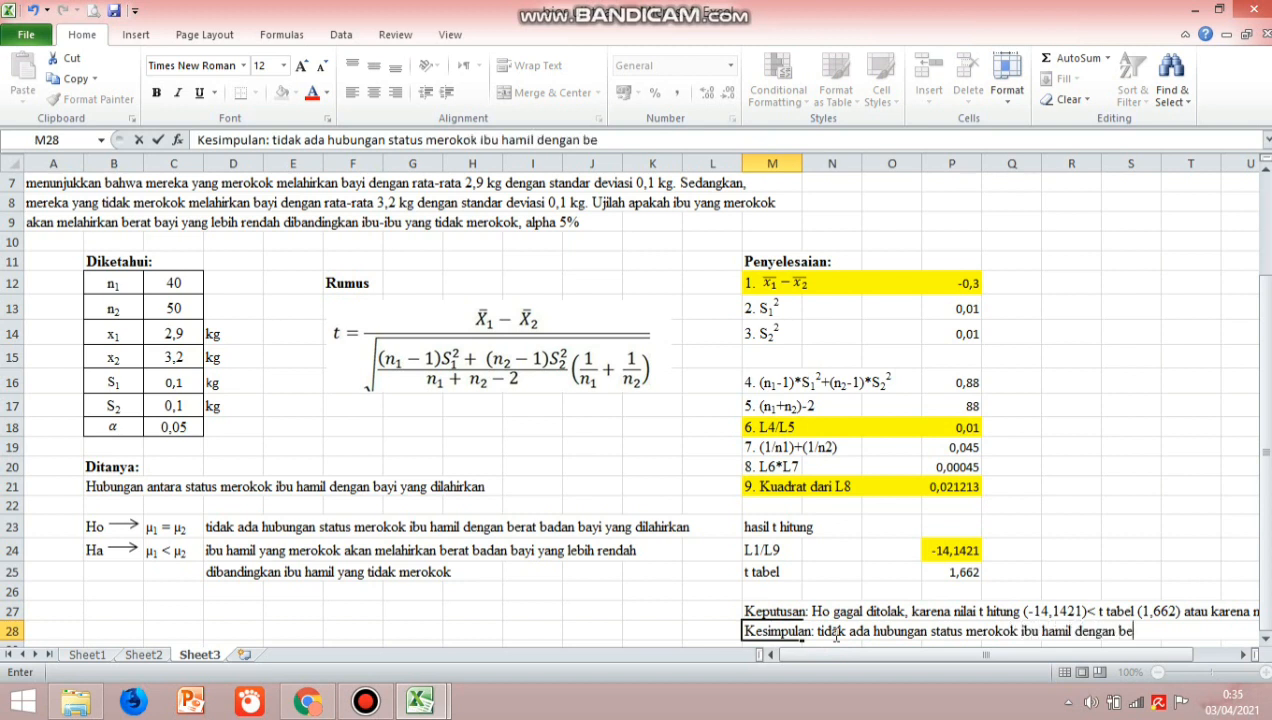
pyautogui.write('rat badan b')
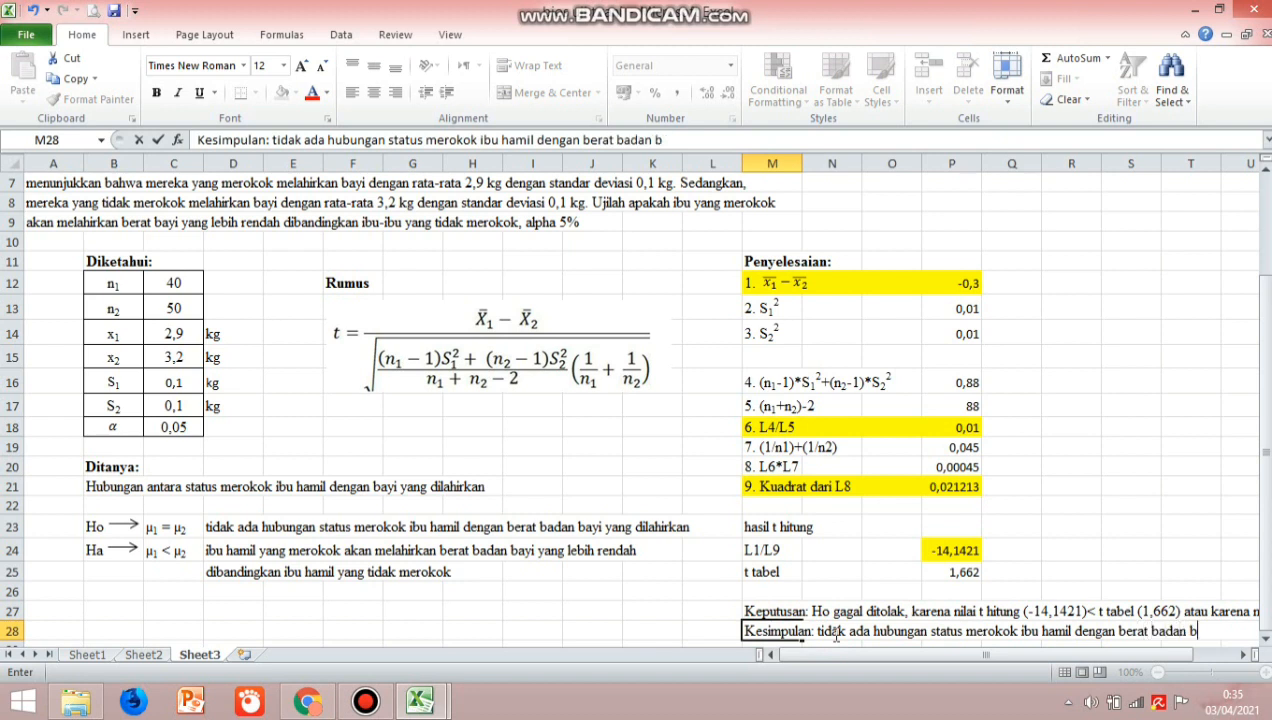
pyautogui.write('ayi yang dilahirk')
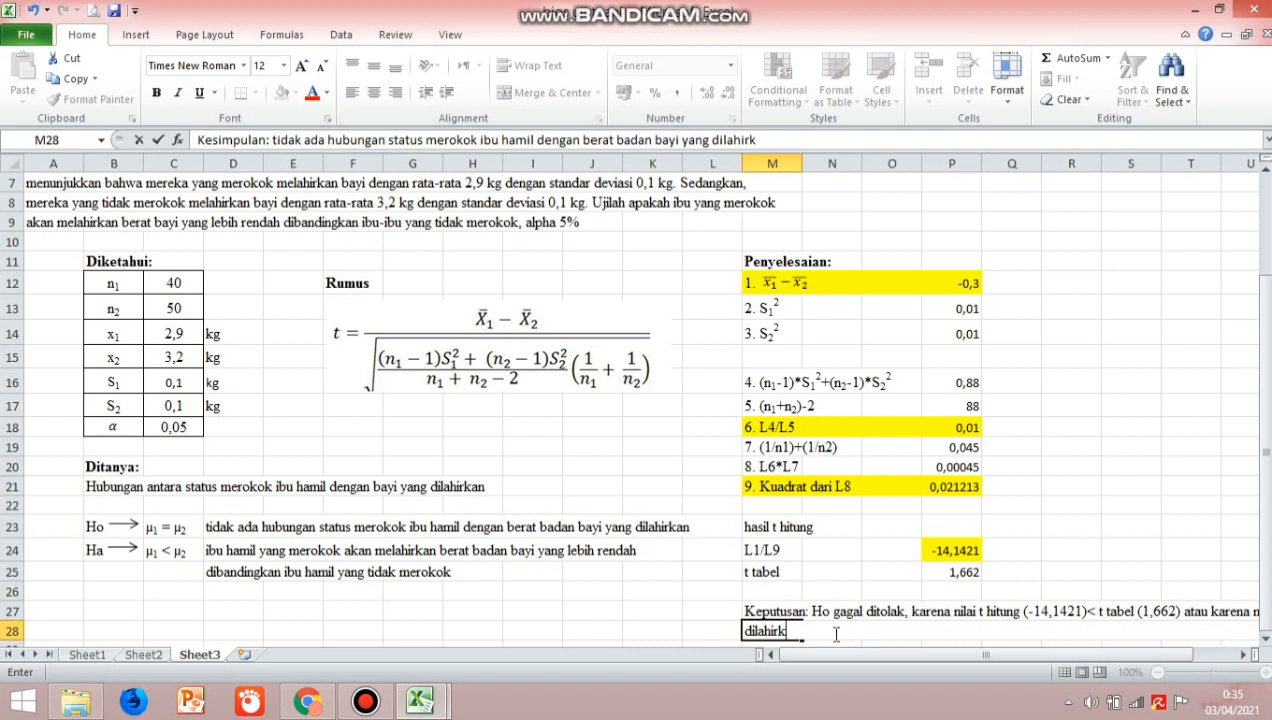
pyautogui.write('an')
pyautogui.write('.')
pyautogui.press('Up')
pyautogui.press('Up')
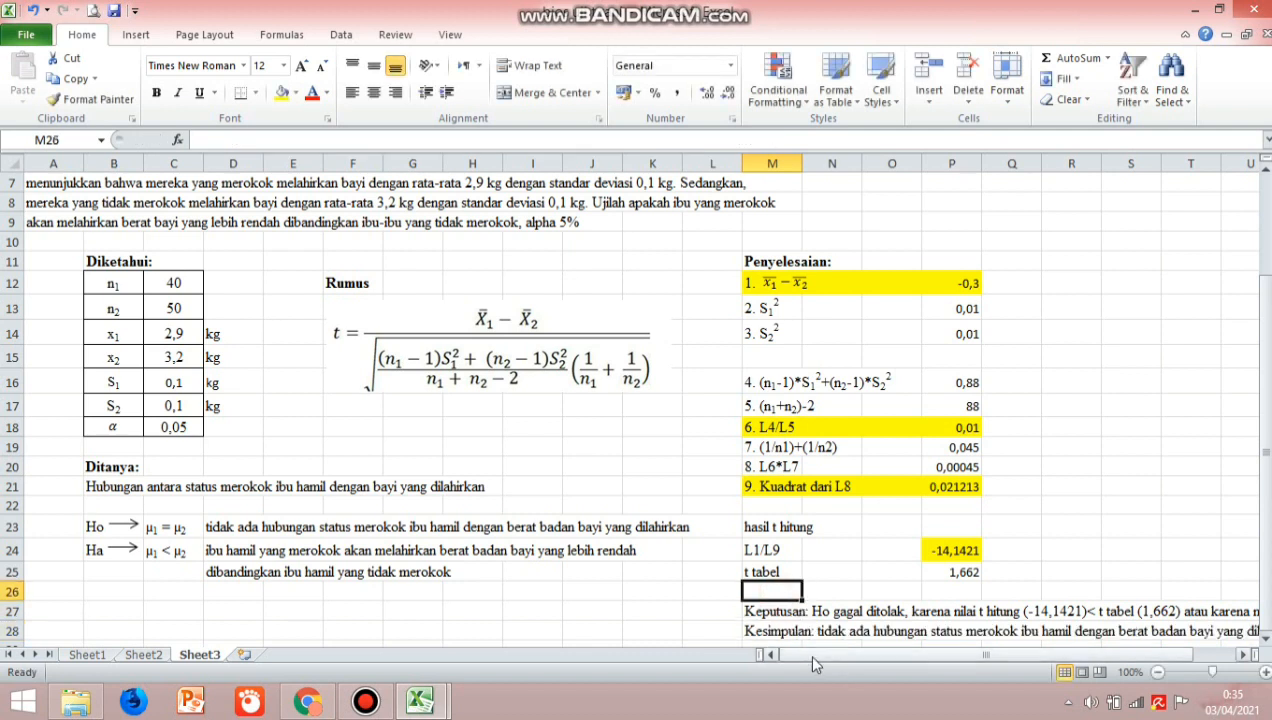
pyautogui.moveTo(813, 658); pyautogui.dragTo(855, 658)
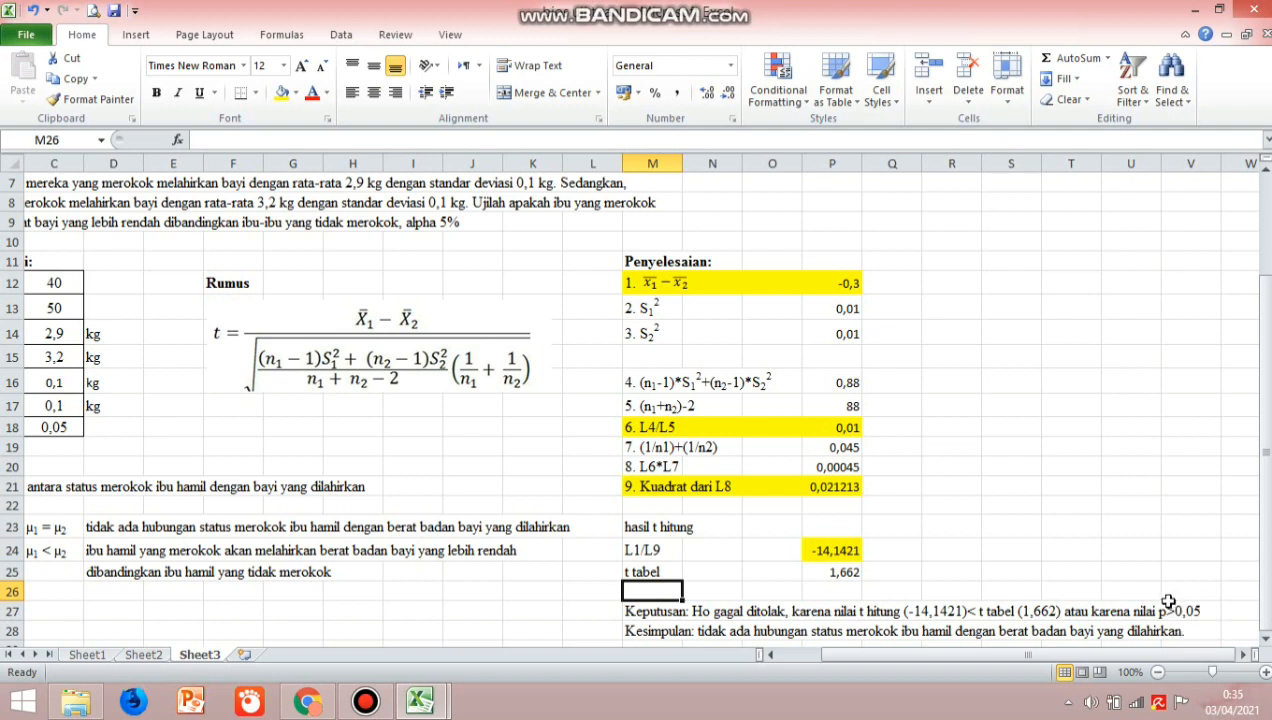
pyautogui.click(610, 629)
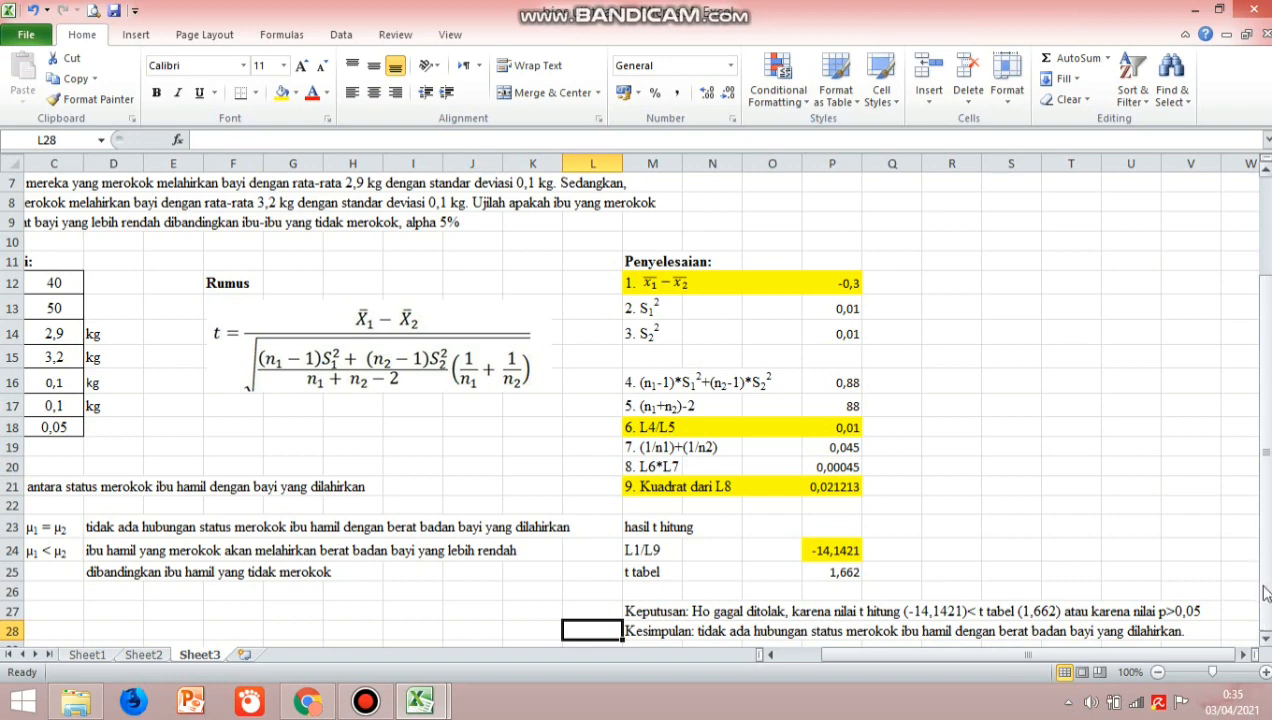
pyautogui.moveTo(1264, 592); pyautogui.dragTo(1256, 352)
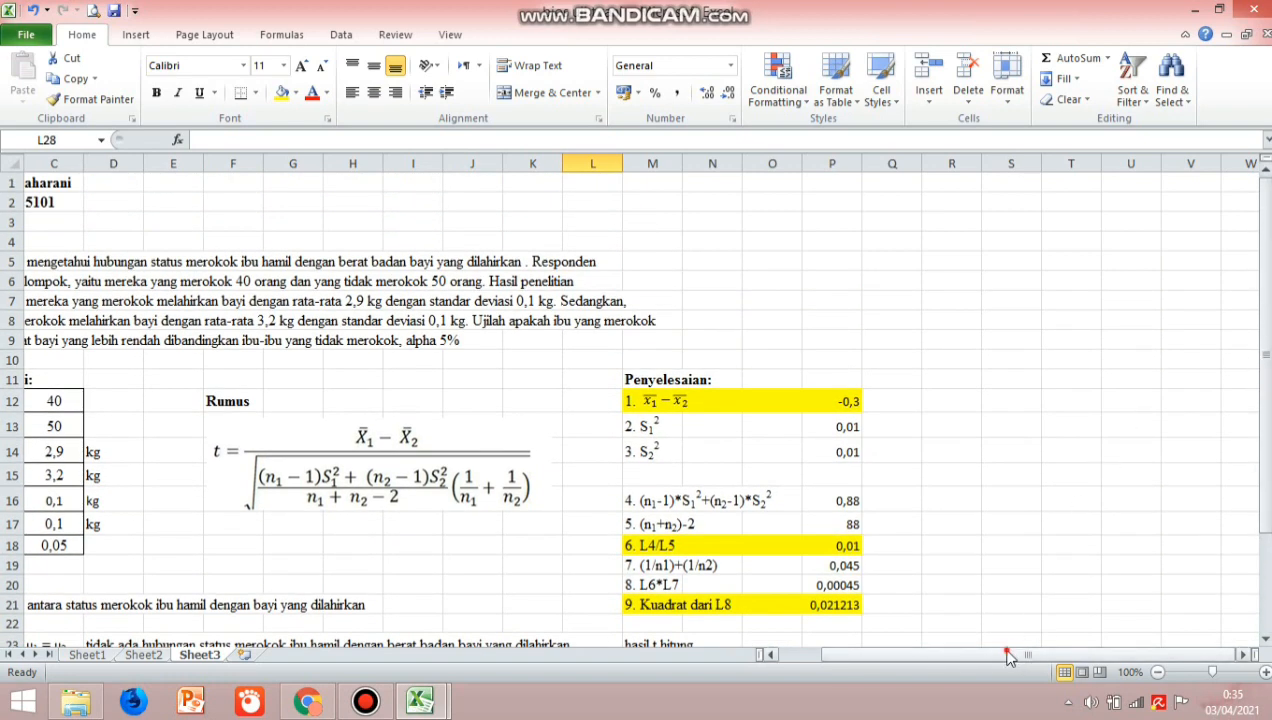
pyautogui.moveTo(1010, 655); pyautogui.dragTo(932, 676)
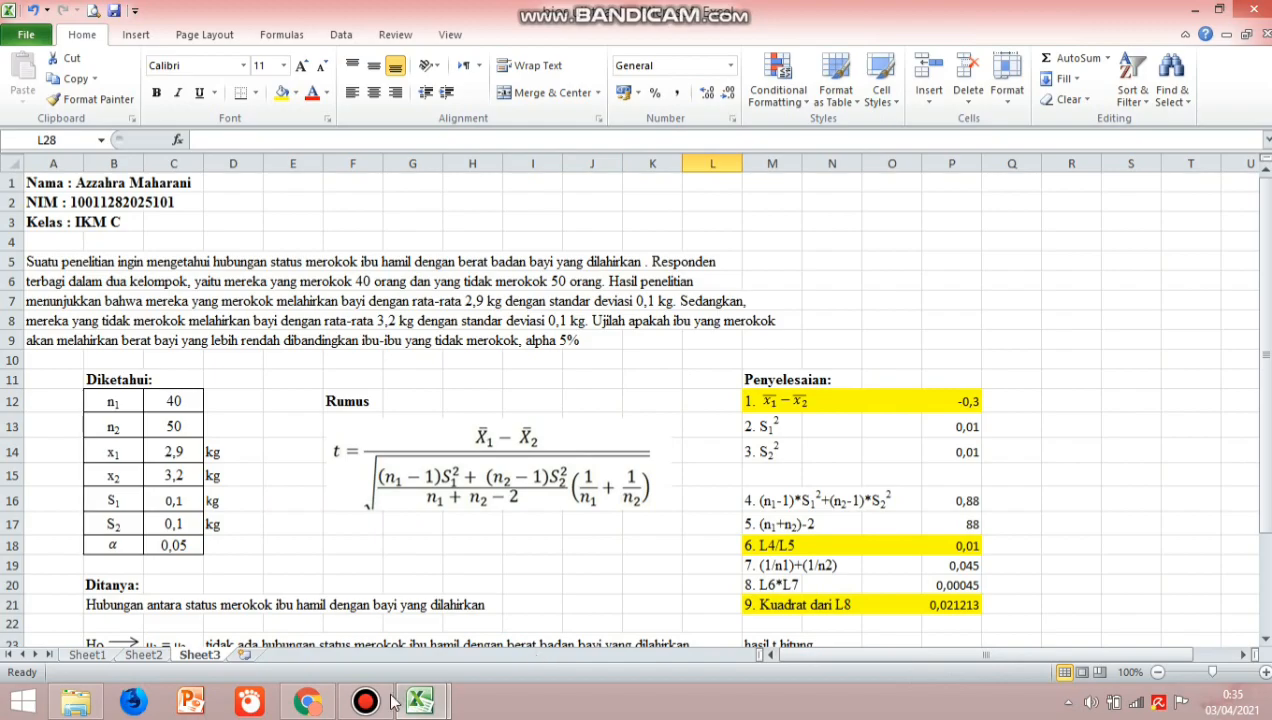
pyautogui.moveTo(382, 706)
pyautogui.click(376, 617)
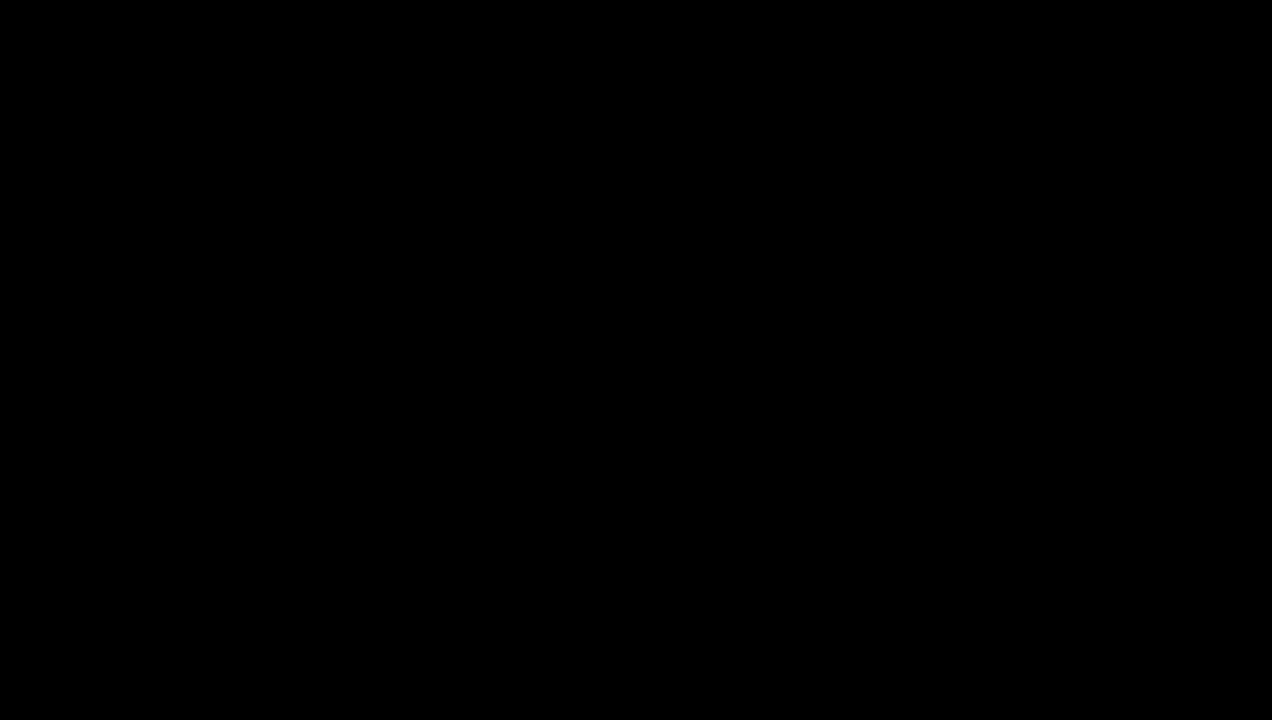